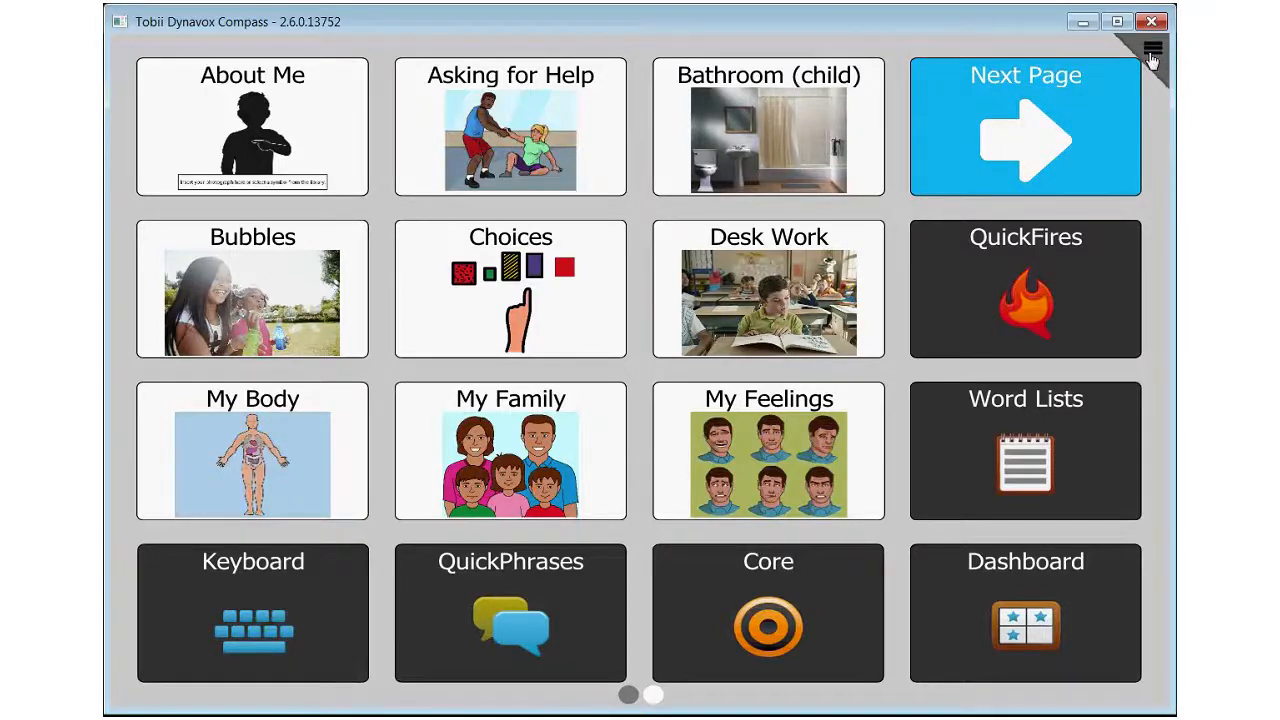
# Step: Start a new page in the Page Creator from the 4 Button Grid template in Simple Grids
pyautogui.click(1152, 60)
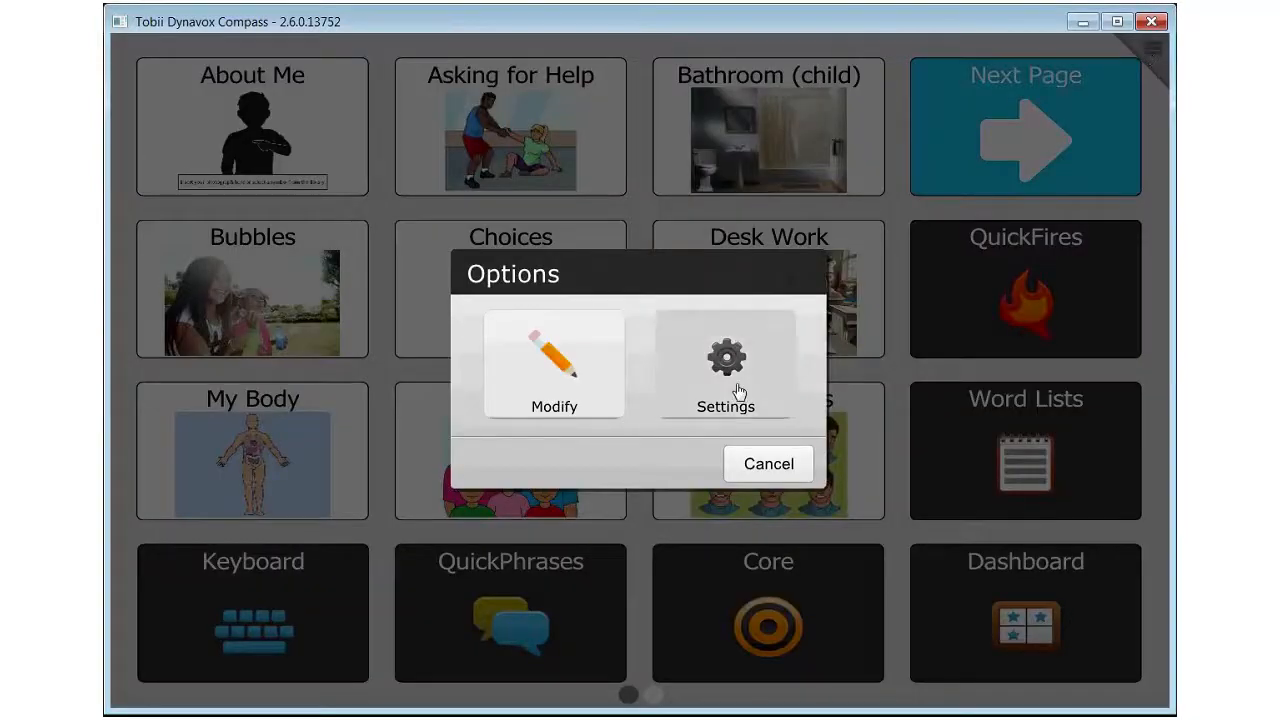
pyautogui.click(737, 390)
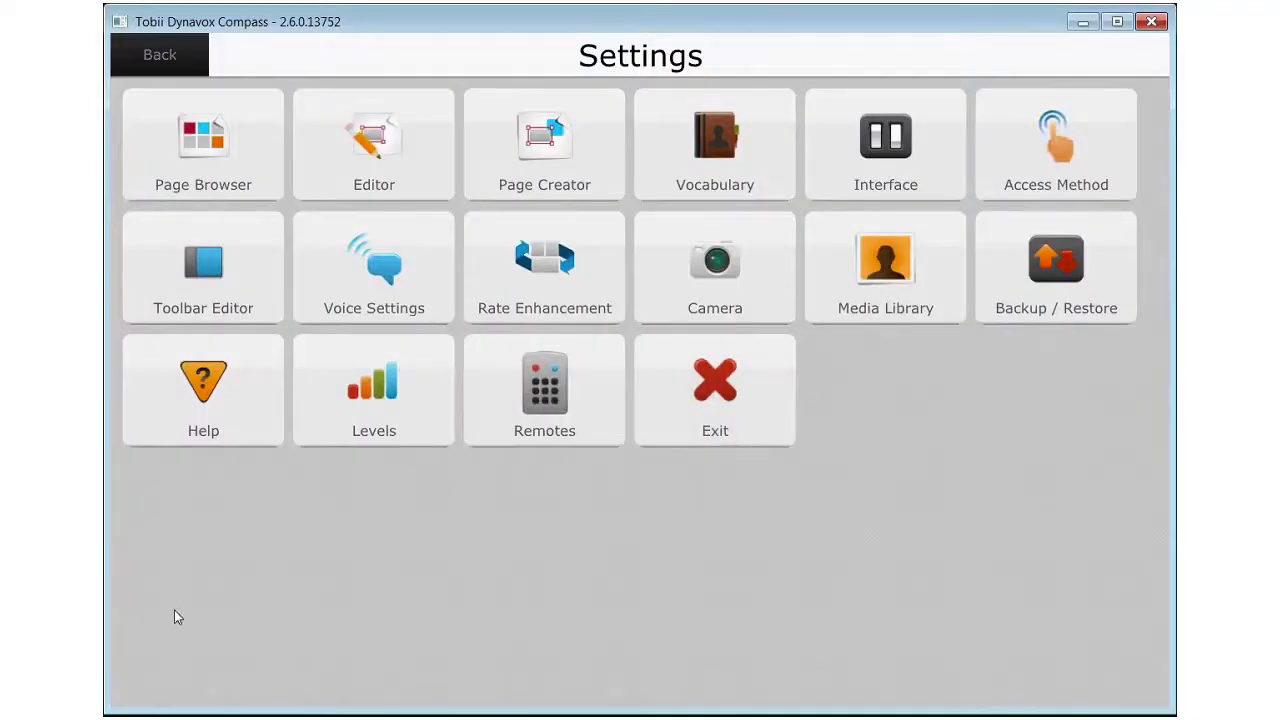
pyautogui.click(545, 175)
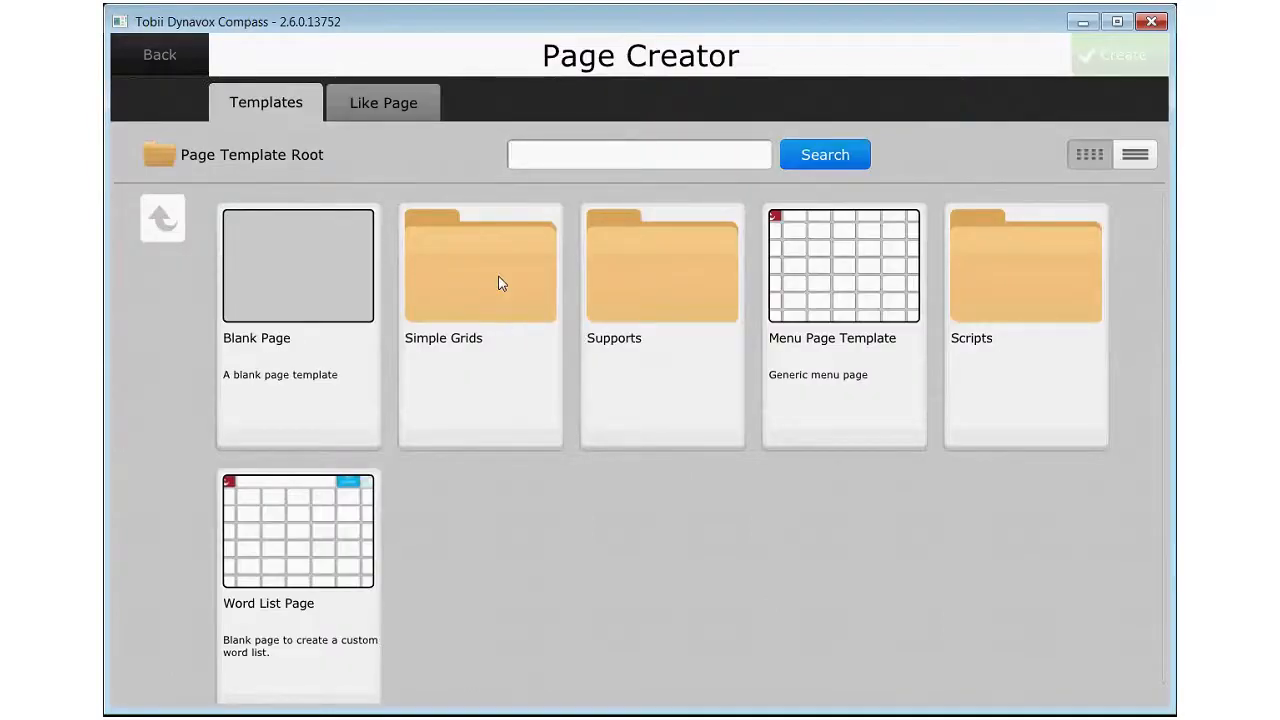
pyautogui.click(501, 283)
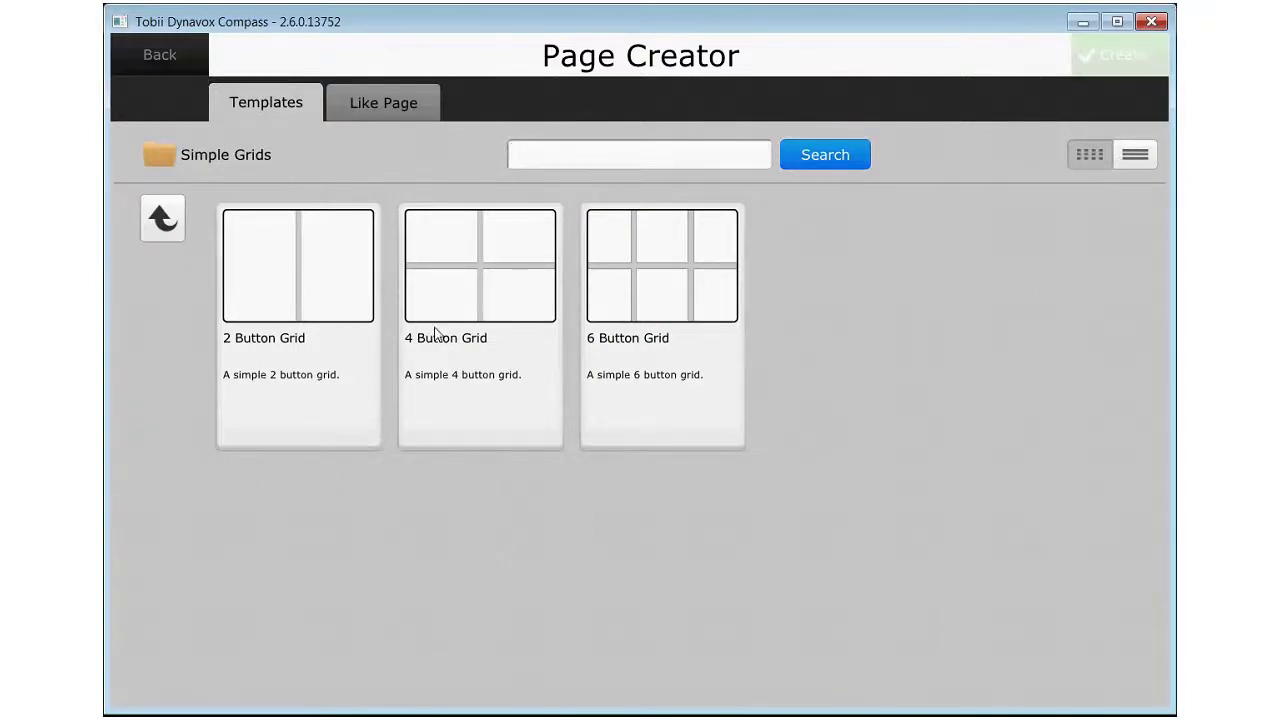
pyautogui.click(483, 288)
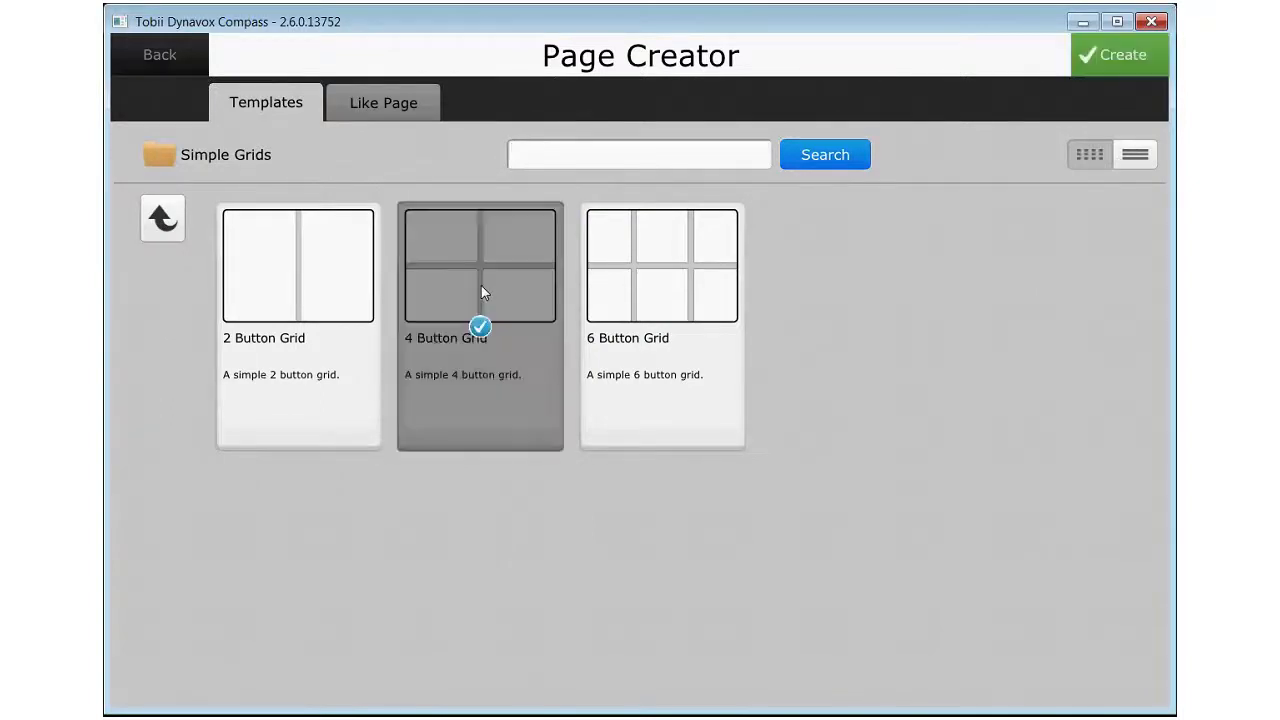
pyautogui.click(1110, 58)
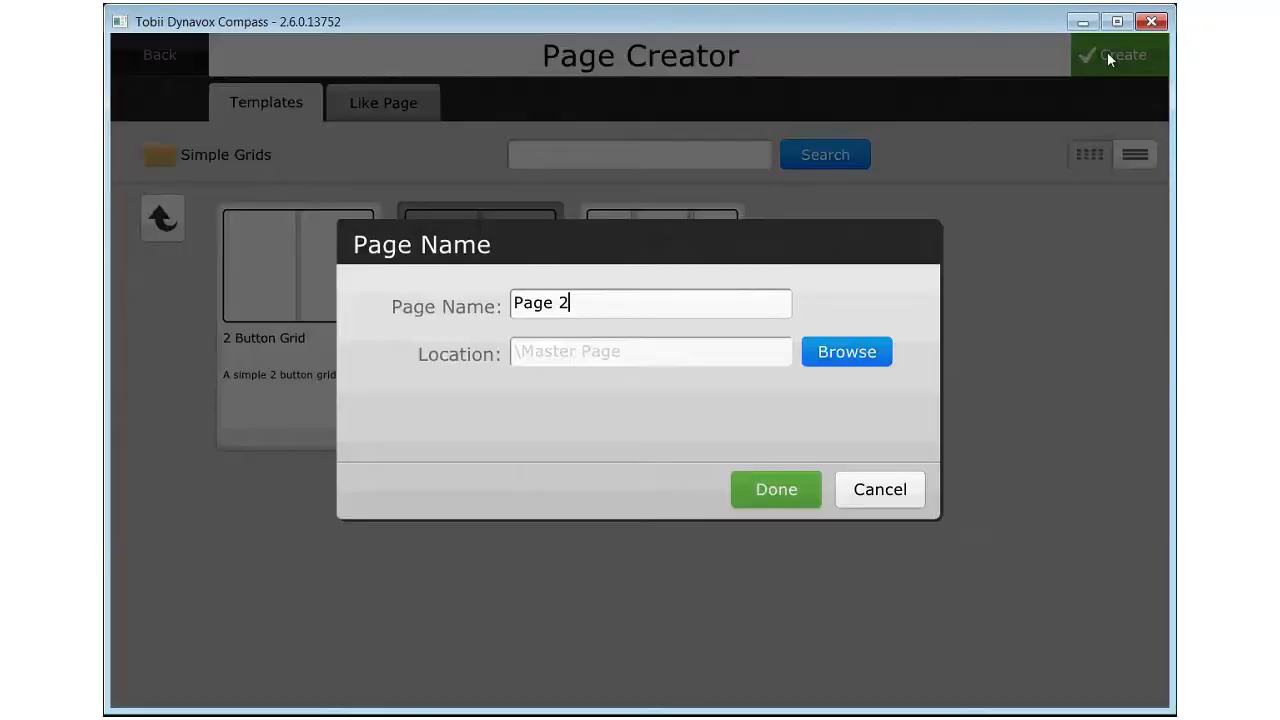
# Step: Name the new page "4 Grid Home Page" and create it in the default location
pyautogui.moveTo(593, 305); pyautogui.dragTo(509, 304)
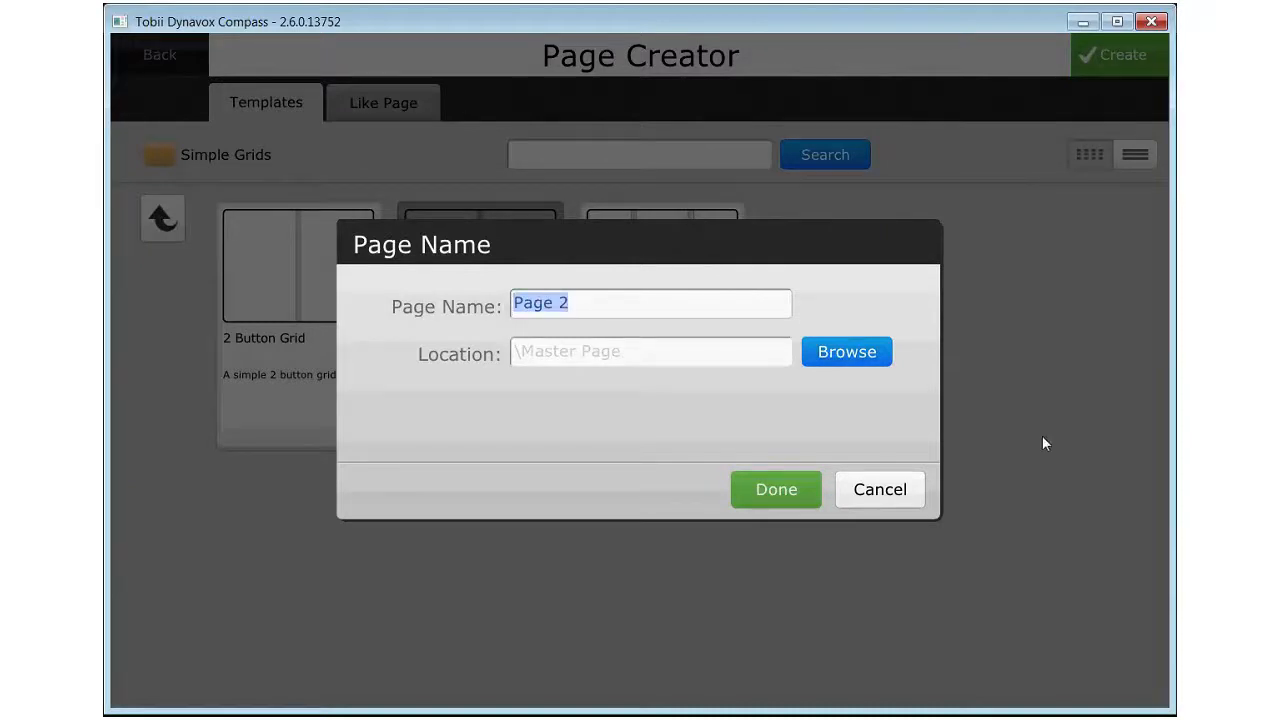
pyautogui.write('Hom')
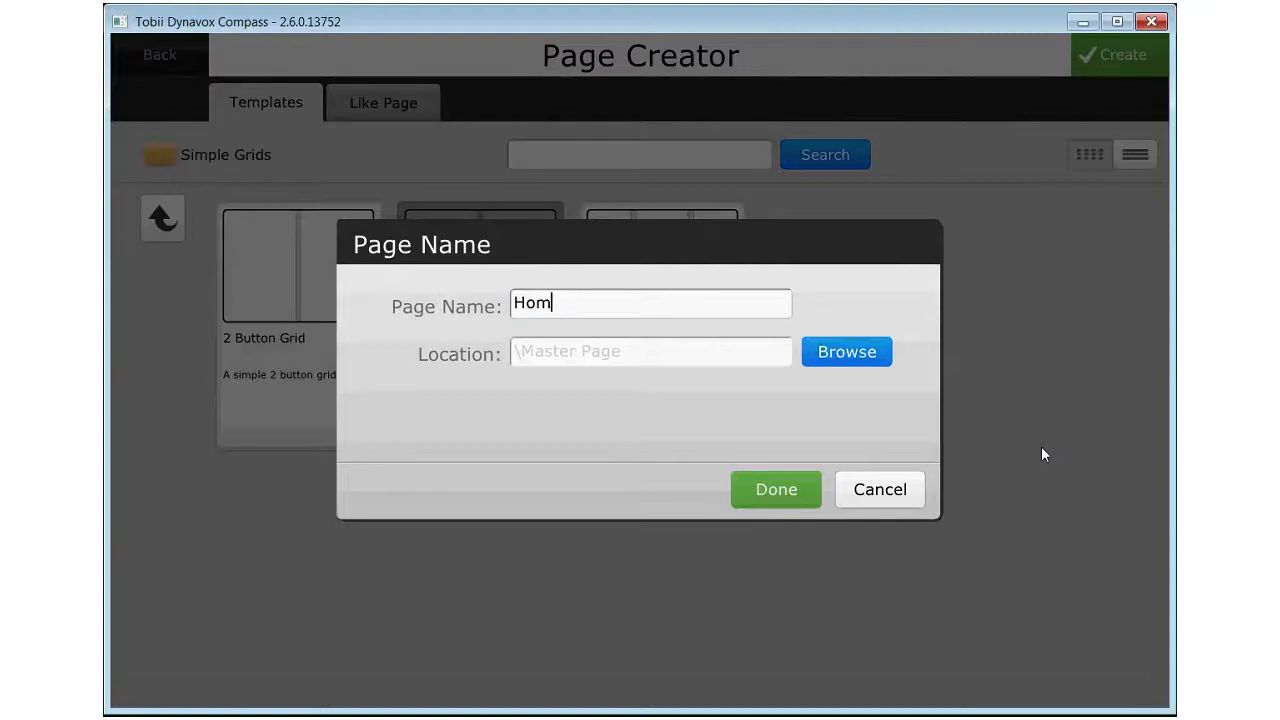
pyautogui.press('BackSpace')
pyautogui.press('BackSpace')
pyautogui.press('BackSpace')
pyautogui.write('4 Grid Home Page')
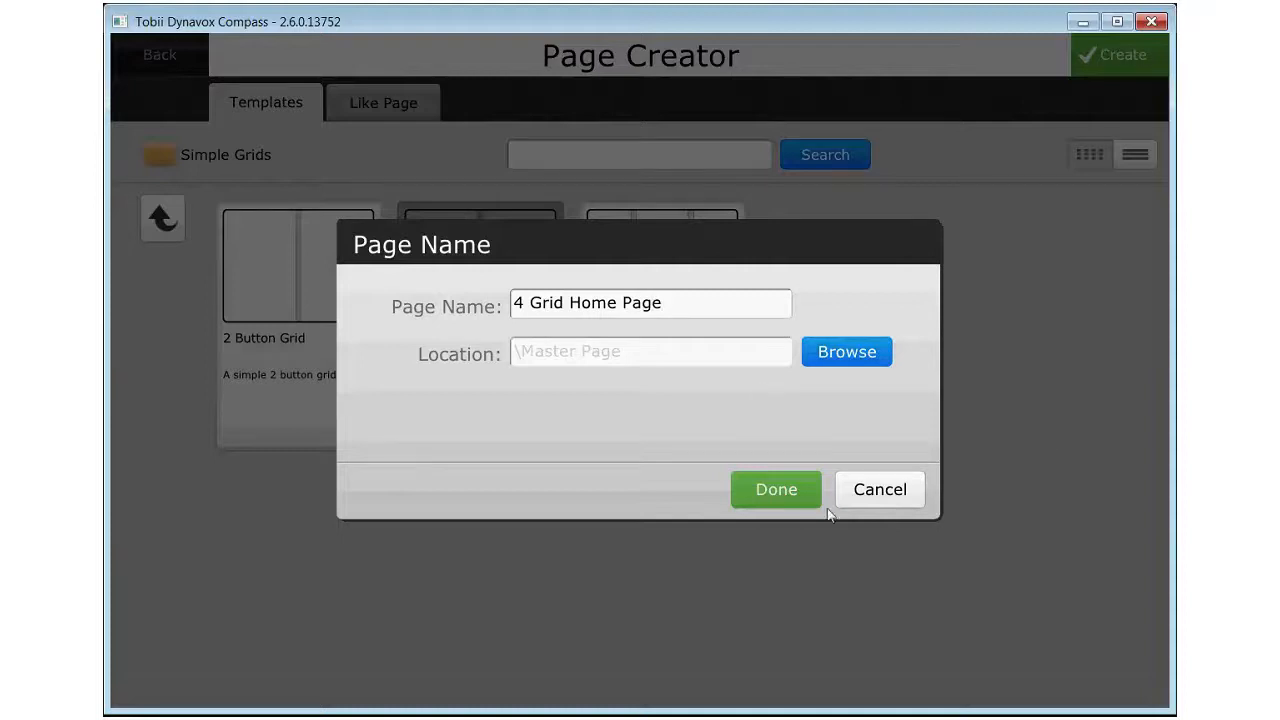
pyautogui.click(792, 500)
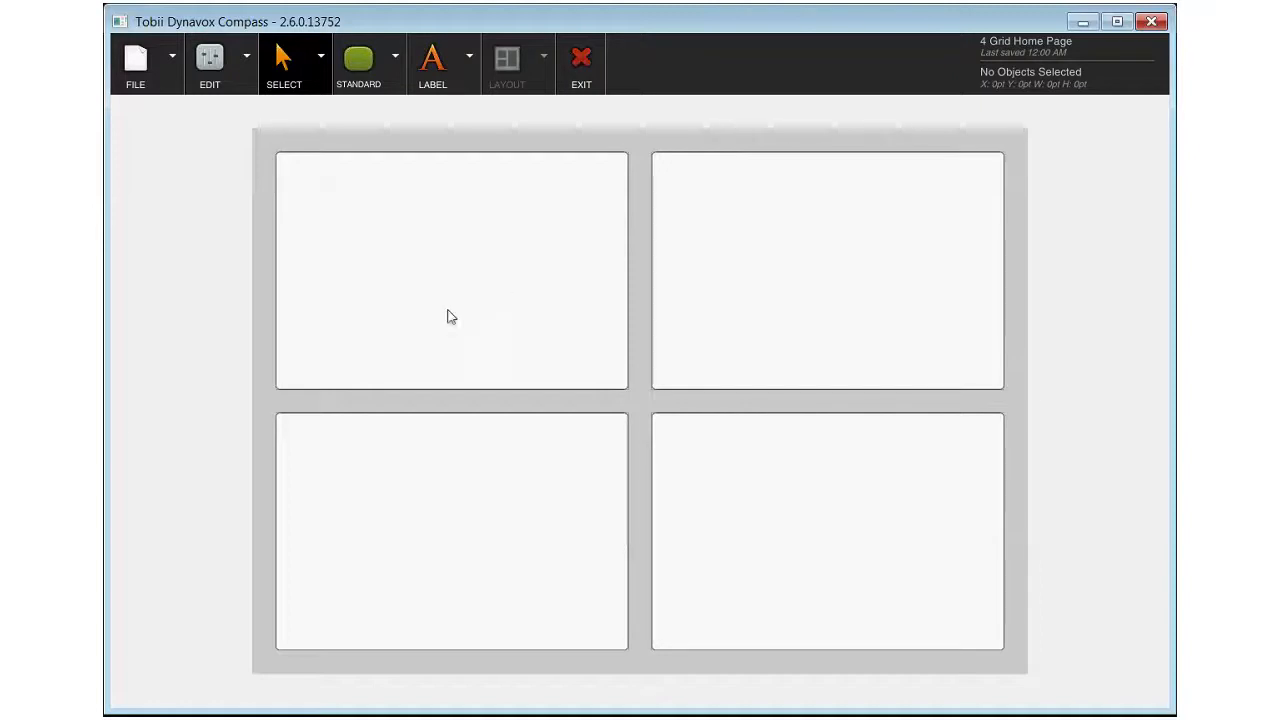
# Step: Label the page's upper-left button "Food"
pyautogui.click(418, 268)
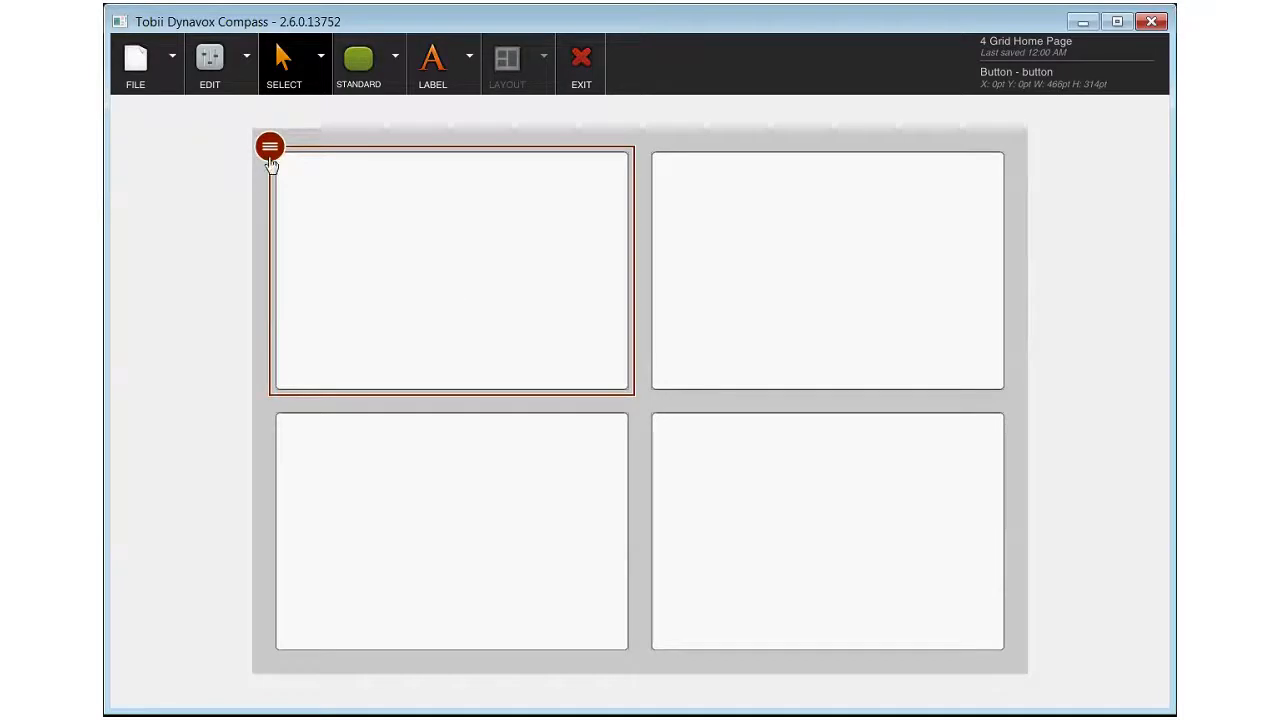
pyautogui.click(270, 152)
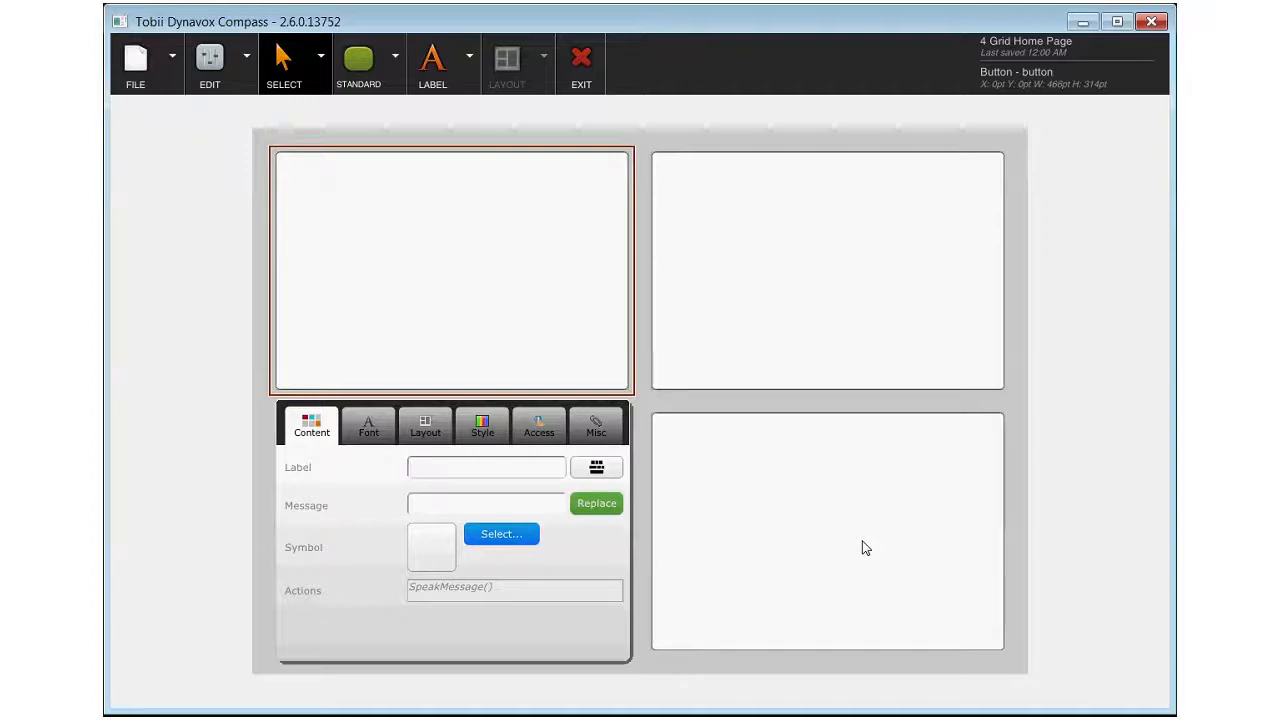
pyautogui.write('Foof')
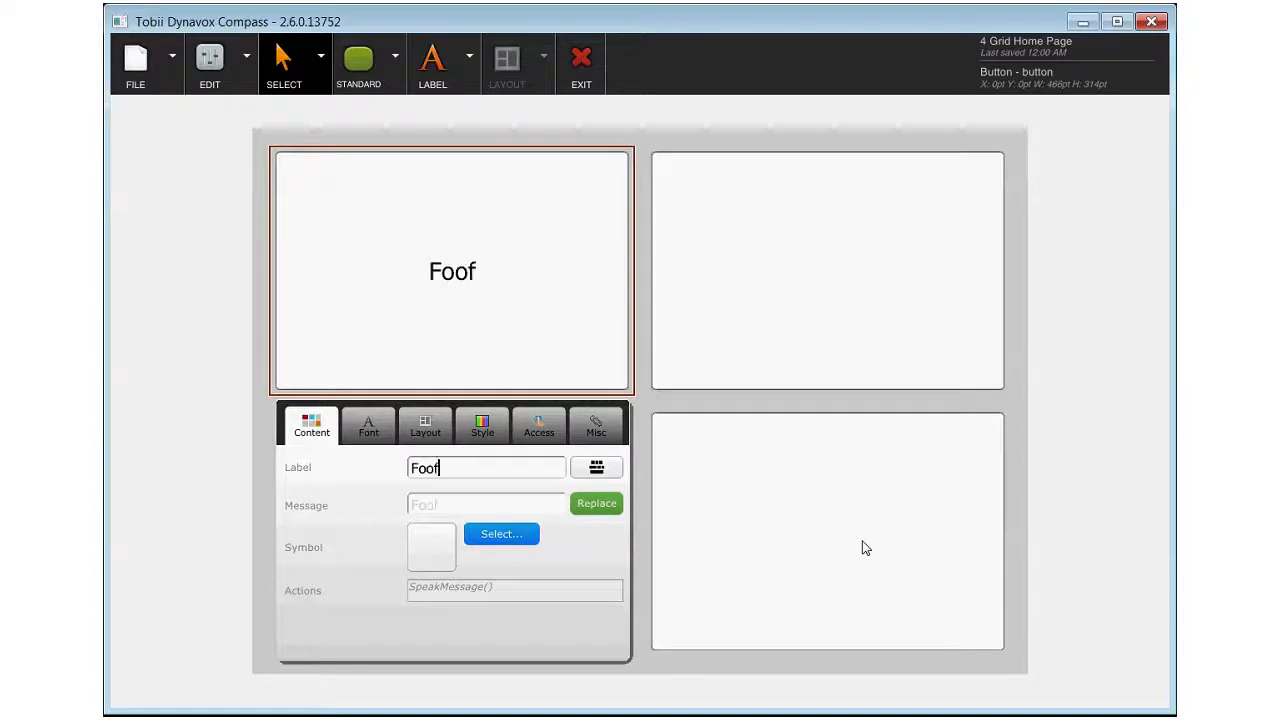
pyautogui.press('BackSpace')
pyautogui.write('d')
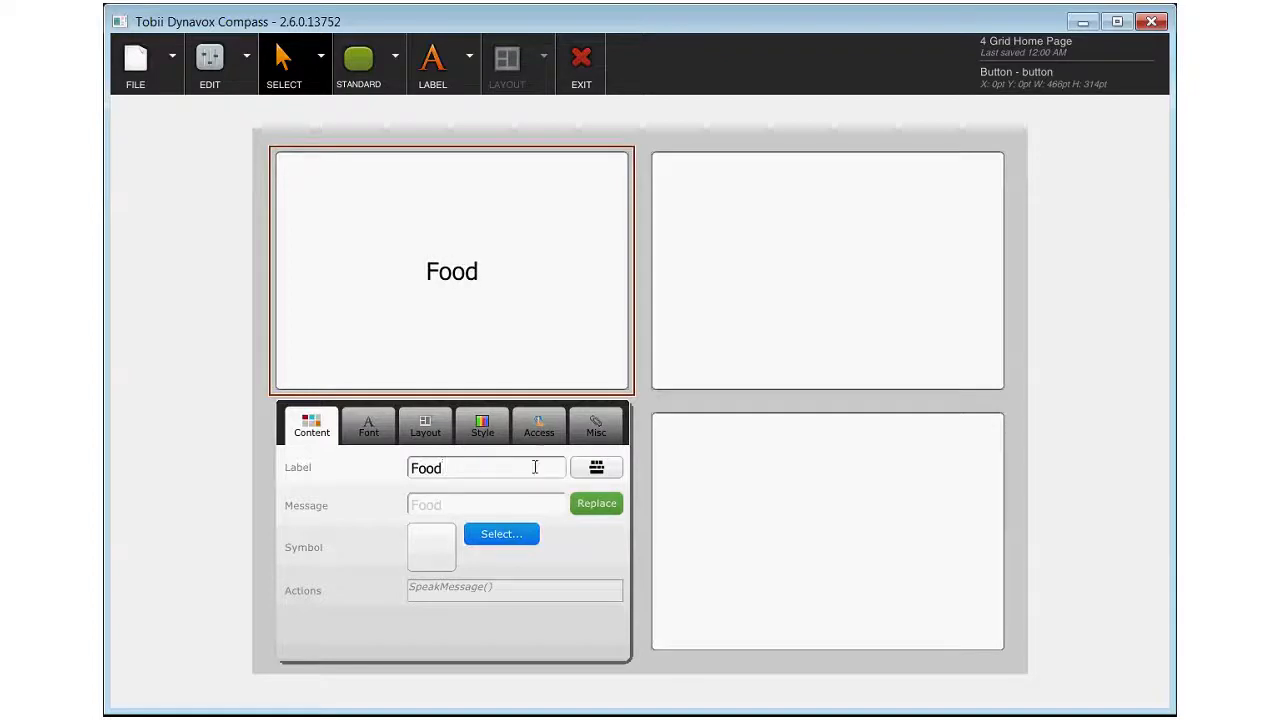
# Step: Give the Food button the food symbol showing bread, apples and orange cheese with thick black outlines
pyautogui.click(501, 535)
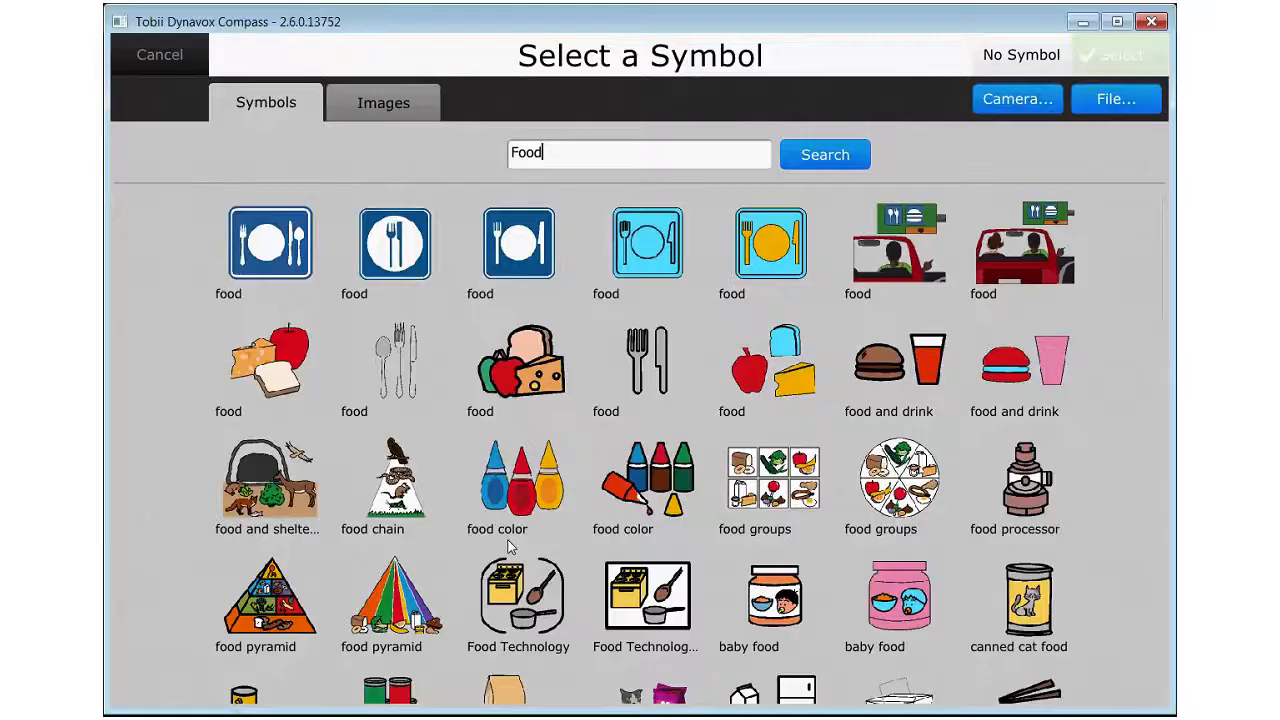
pyautogui.click(519, 392)
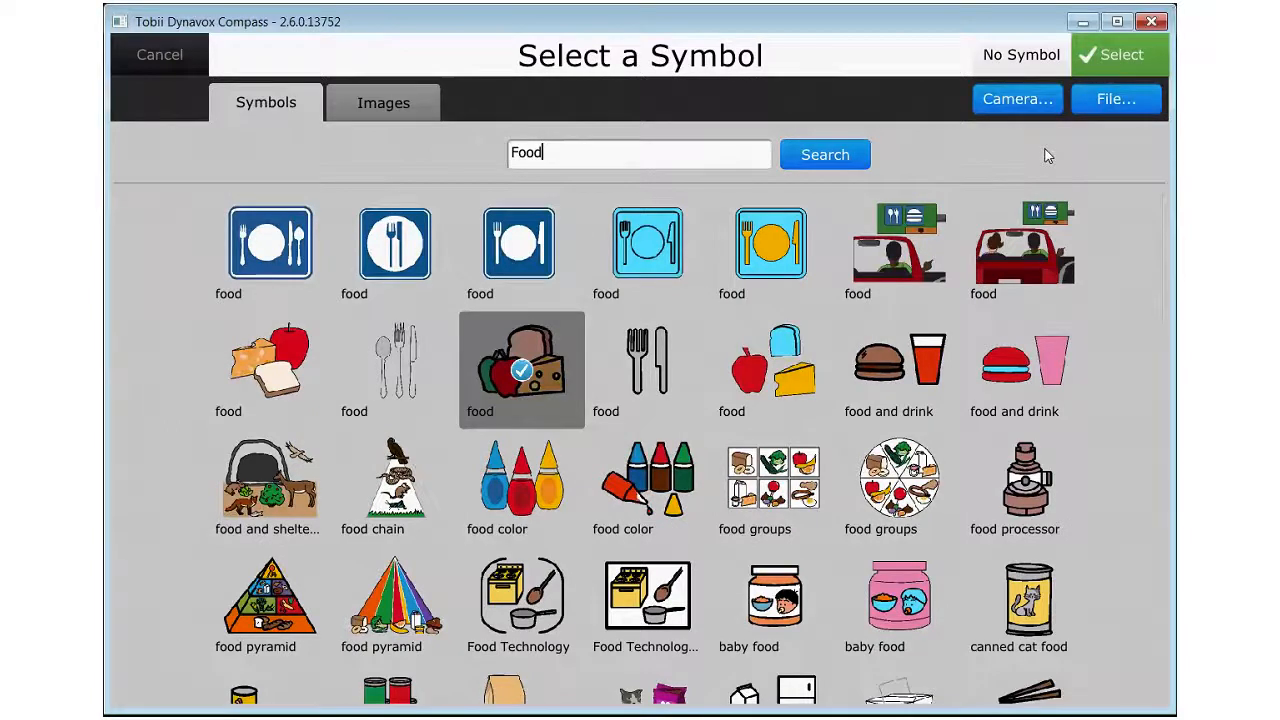
pyautogui.click(1119, 56)
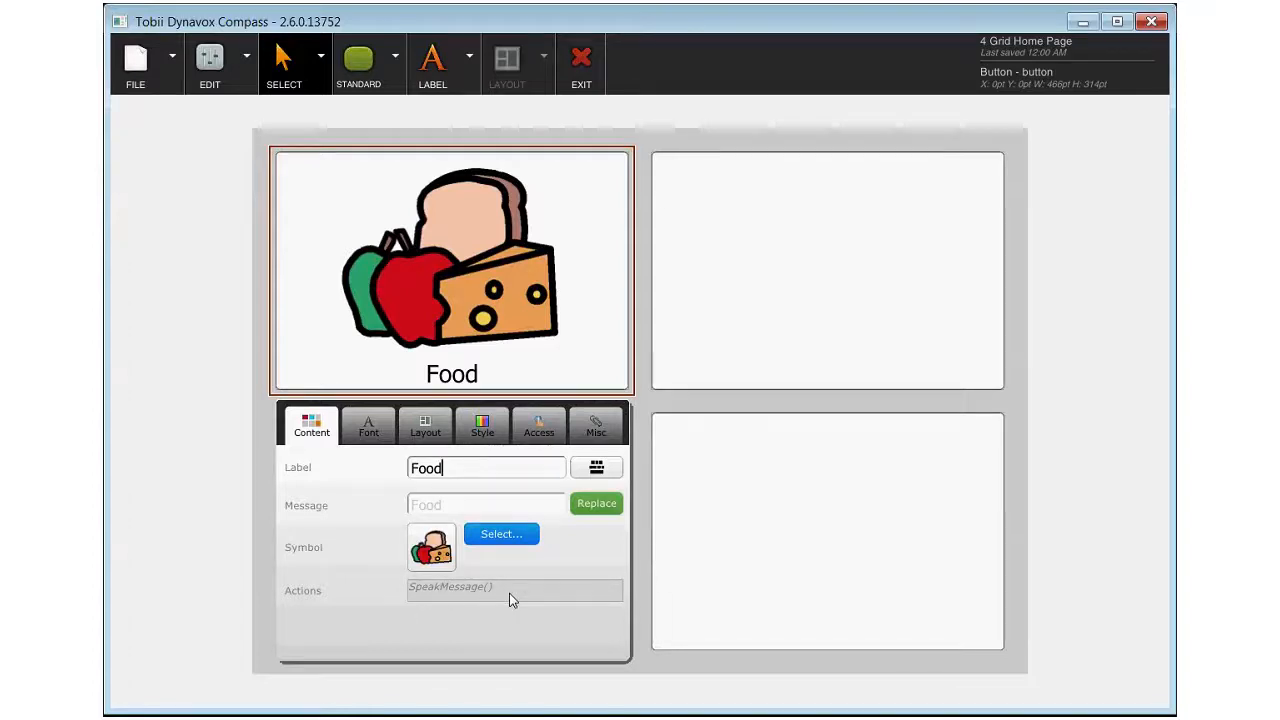
pyautogui.click(806, 560)
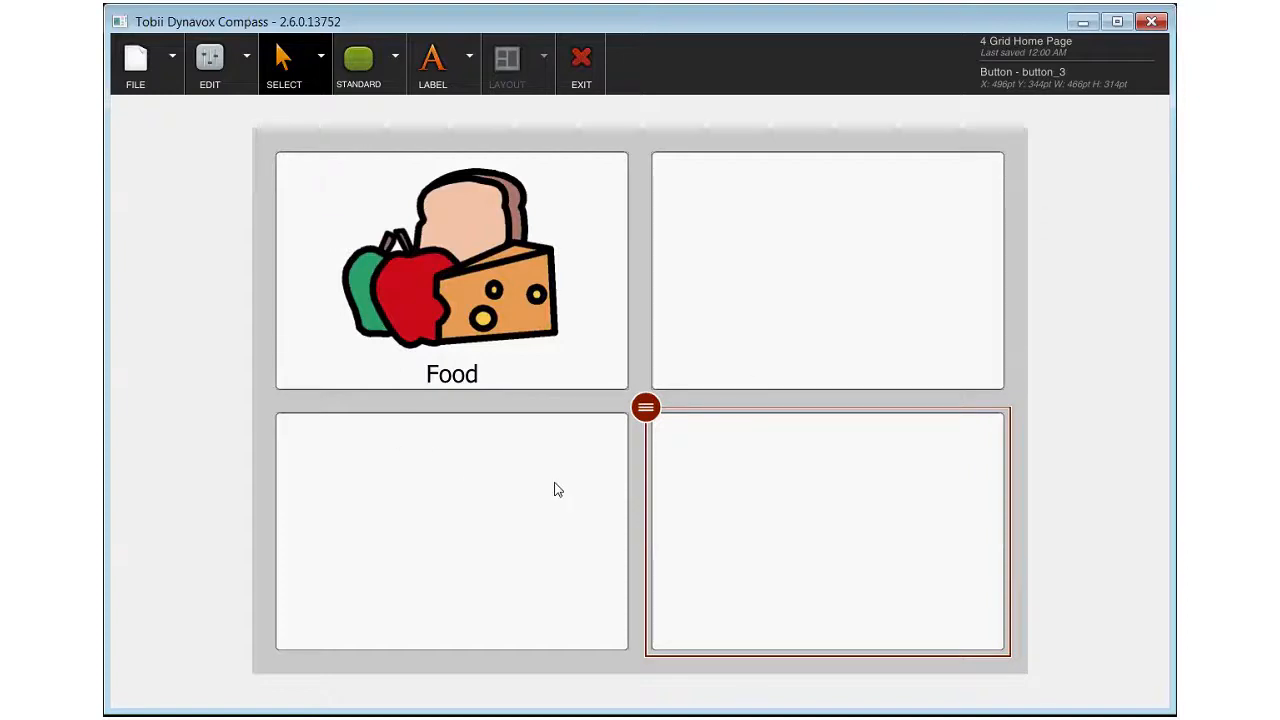
# Step: Label the page's upper-right button "Next"
pyautogui.click(461, 475)
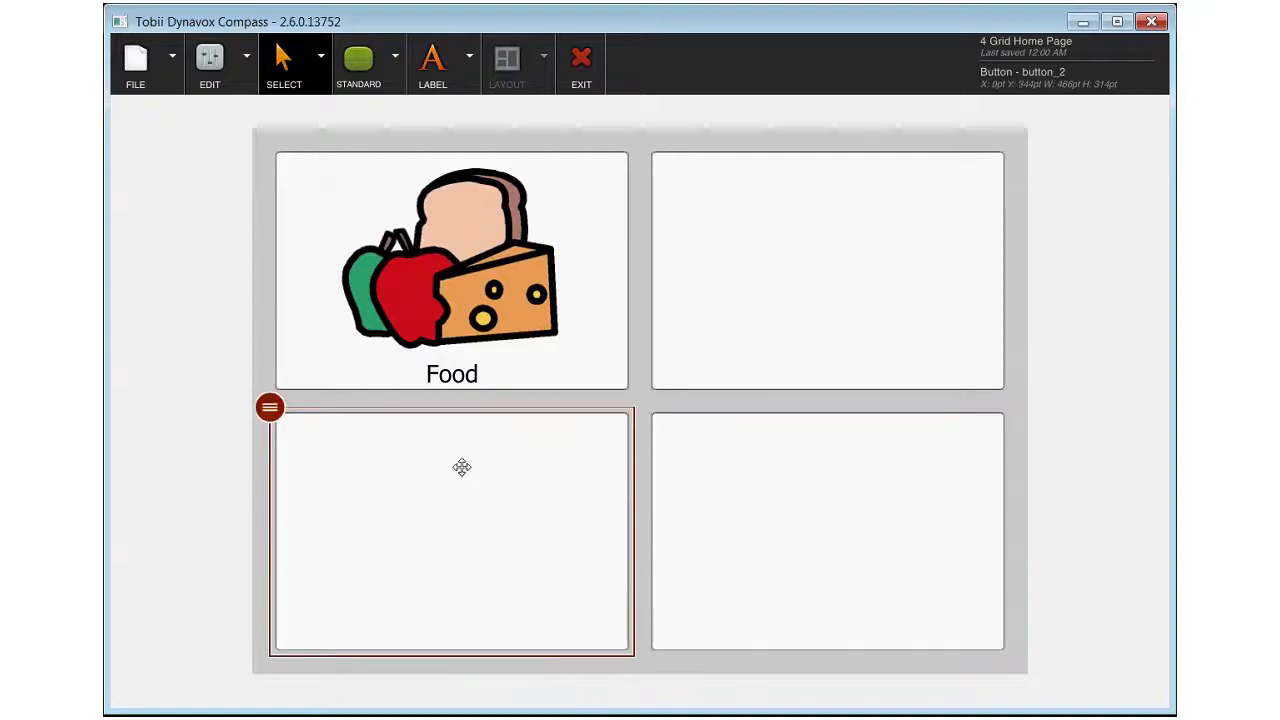
pyautogui.click(886, 240)
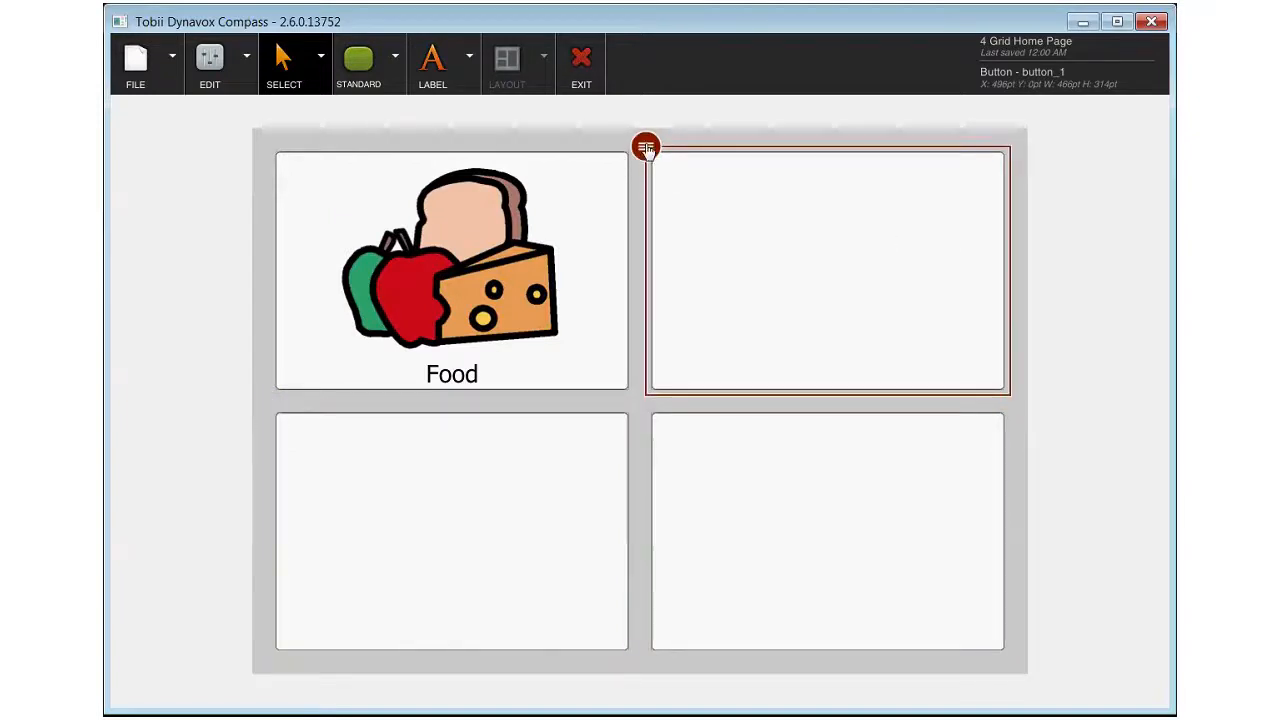
pyautogui.click(645, 148)
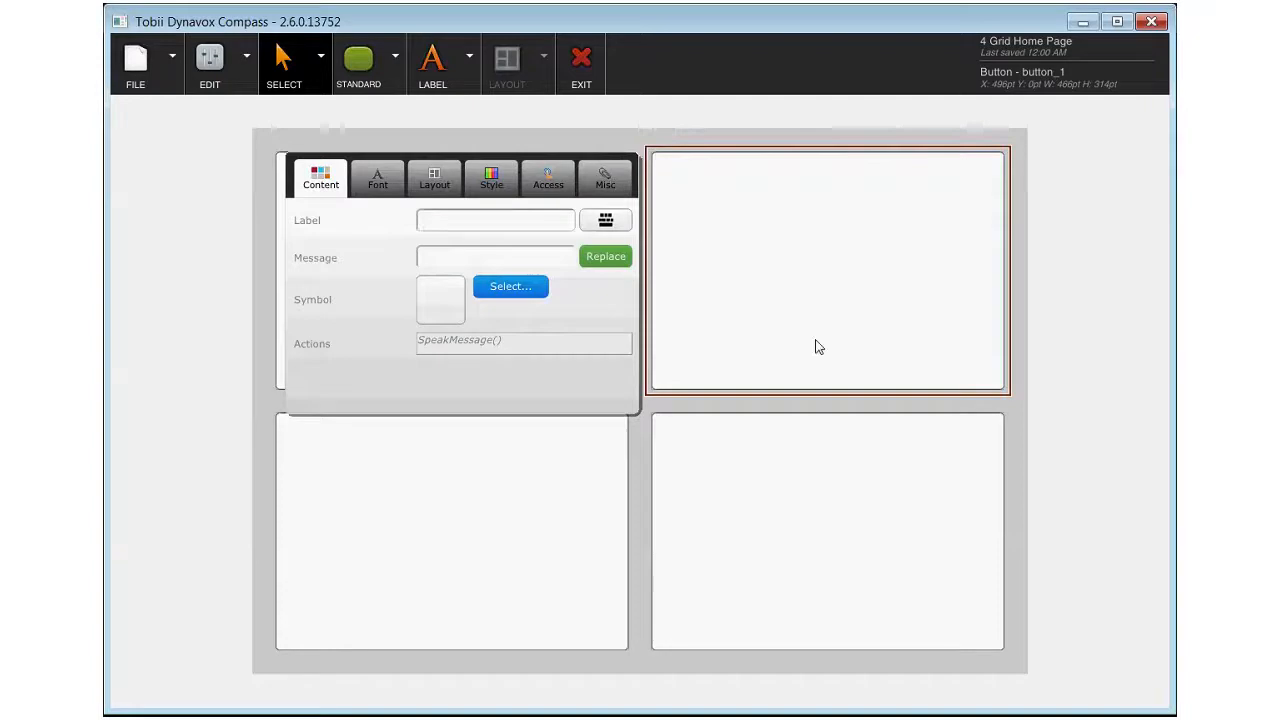
pyautogui.write('NExt')
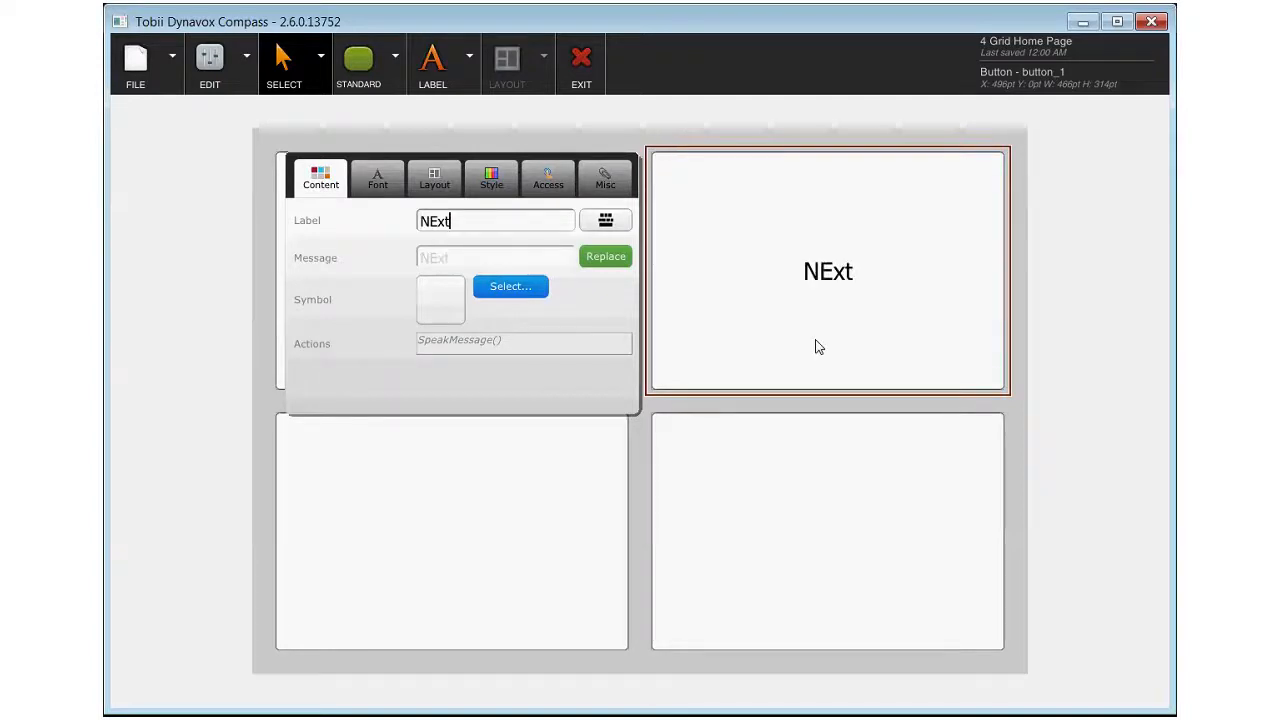
pyautogui.press('BackSpace')
pyautogui.press('BackSpace')
pyautogui.press('BackSpace')
pyautogui.write('ext')
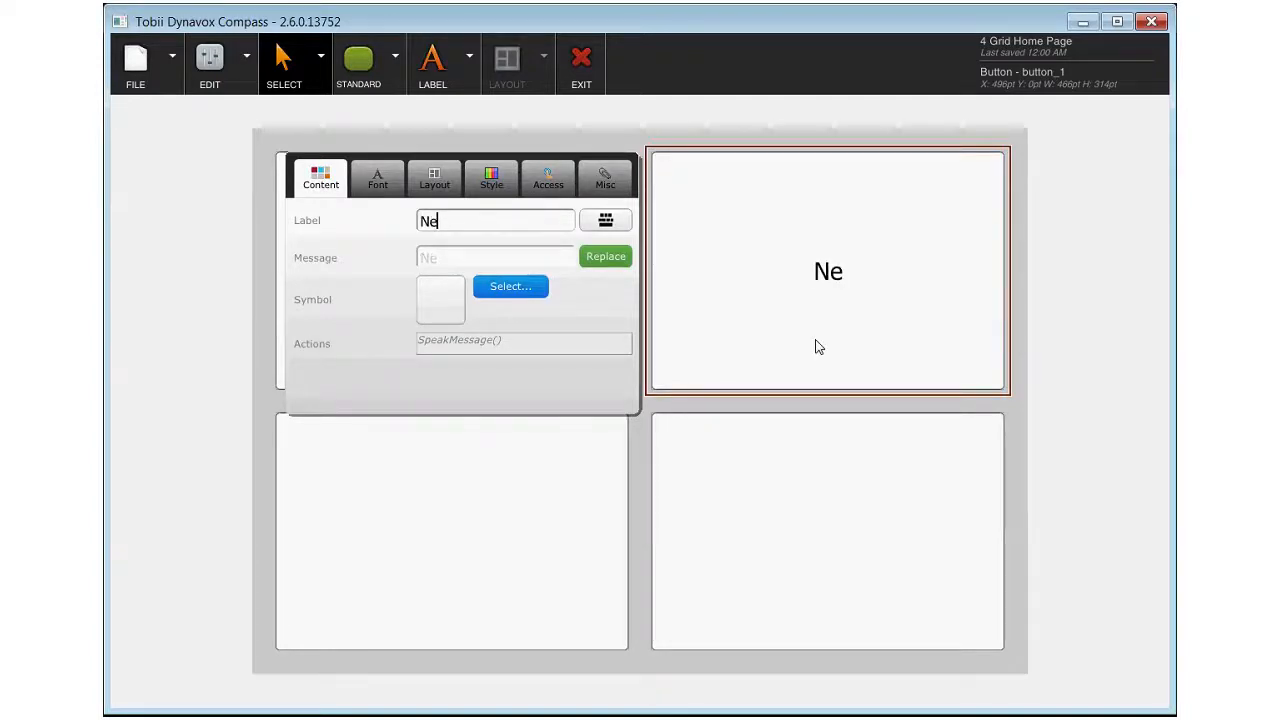
# Step: Give the Next button the "next" symbol with a thick, tapered black arrow pointing right
pyautogui.click(505, 285)
pyautogui.click(1022, 248)
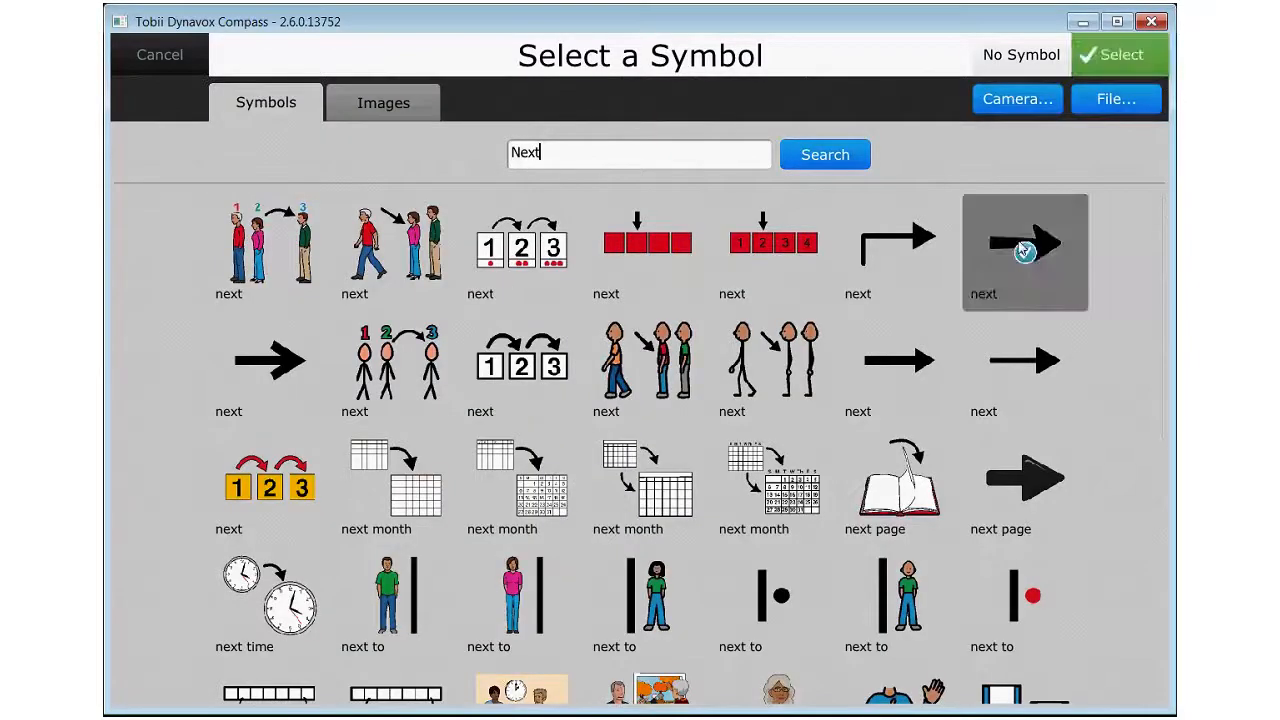
pyautogui.click(1113, 55)
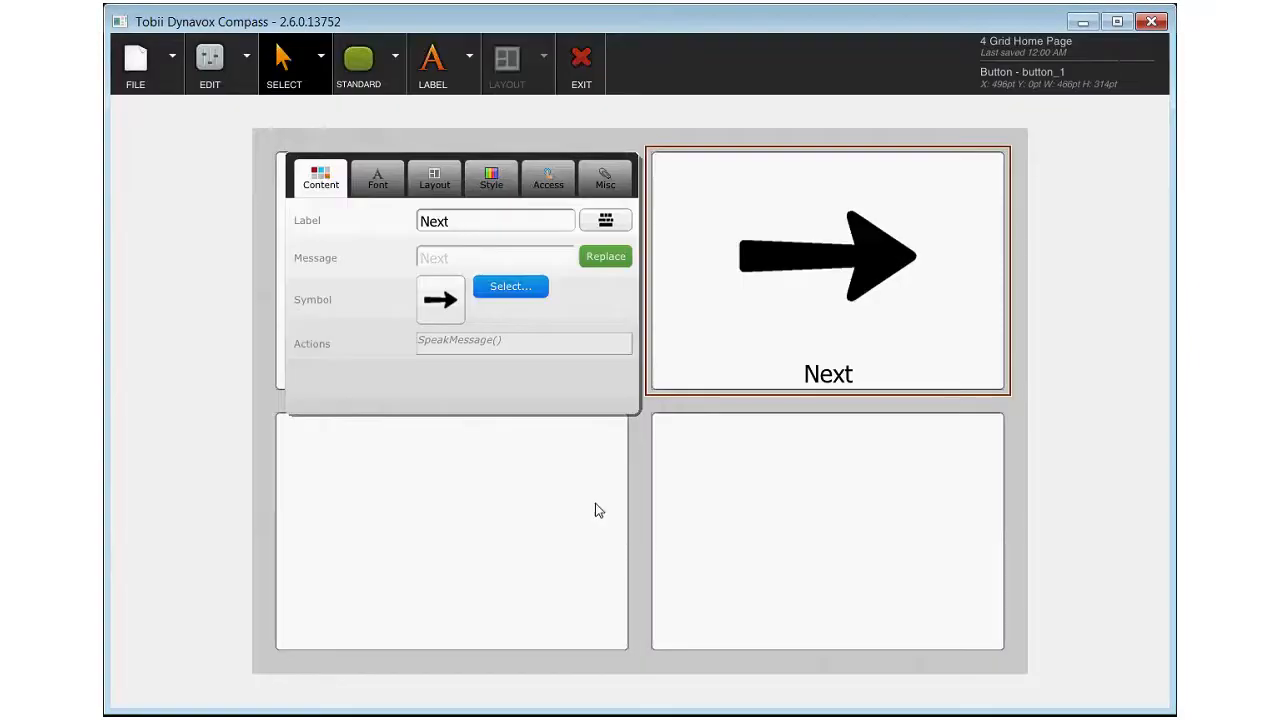
pyautogui.click(634, 484)
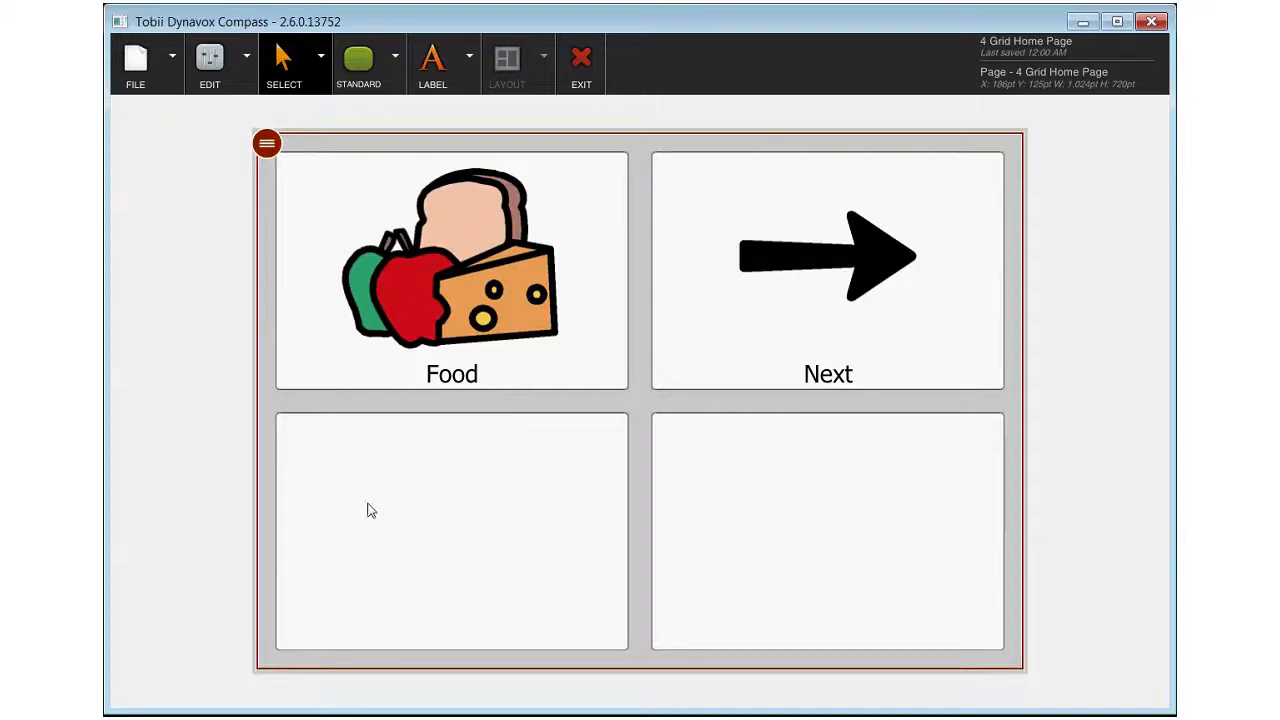
# Step: Label the lower-left button "Family" and give it the symbol of two parents holding hands with two children
pyautogui.click(317, 440)
pyautogui.write('Family')
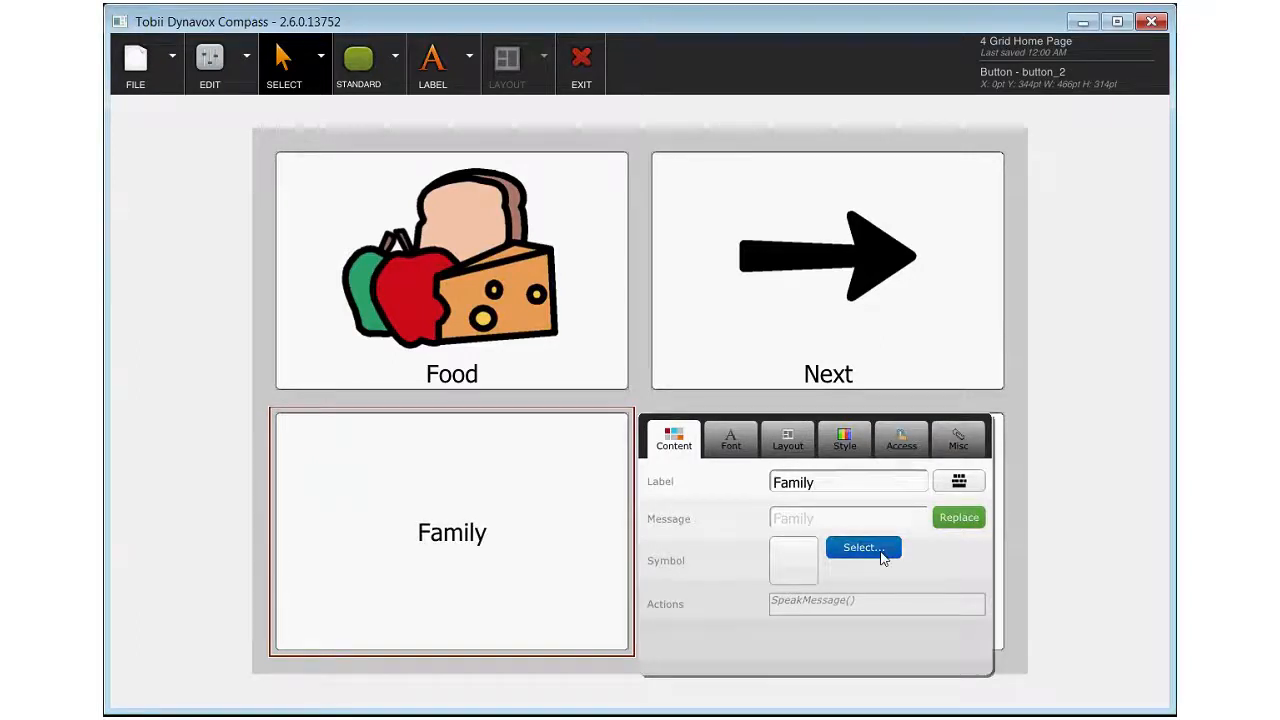
pyautogui.click(886, 551)
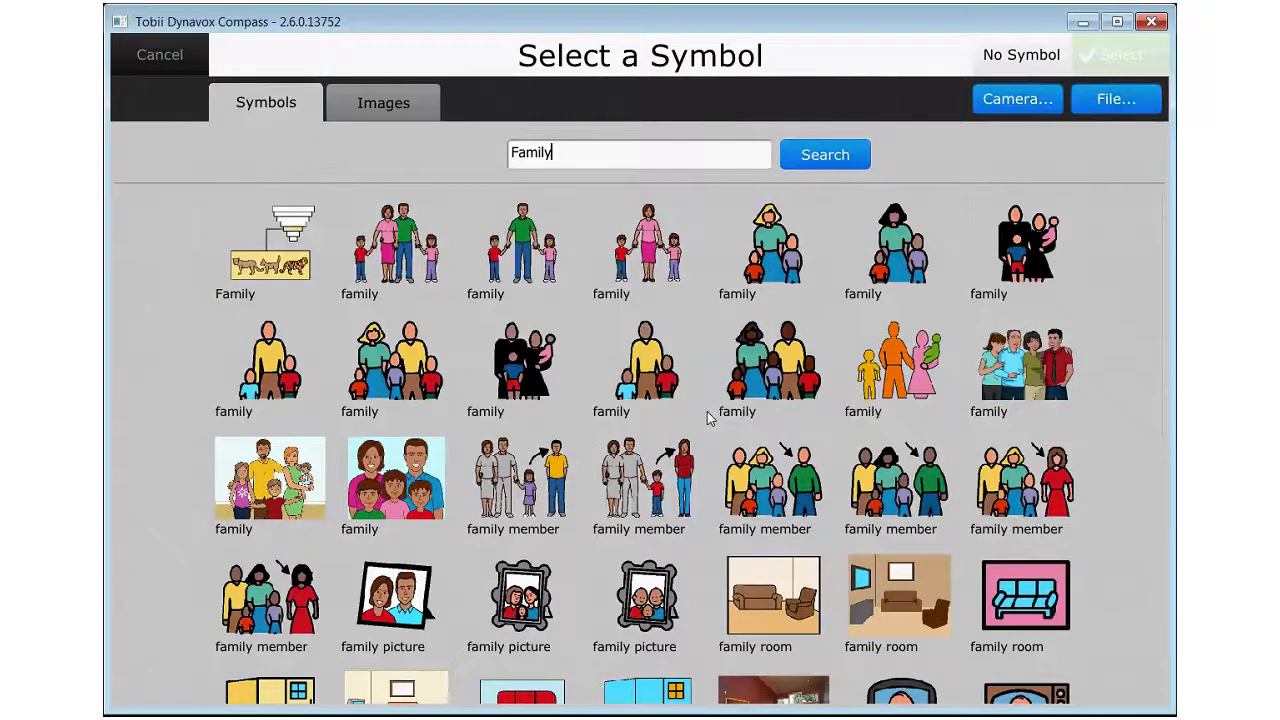
# Step: Label the lower-right button "Pets" and give it the symbol with a puppy, a green parrot and a goldfish bowl
pyautogui.click(671, 426)
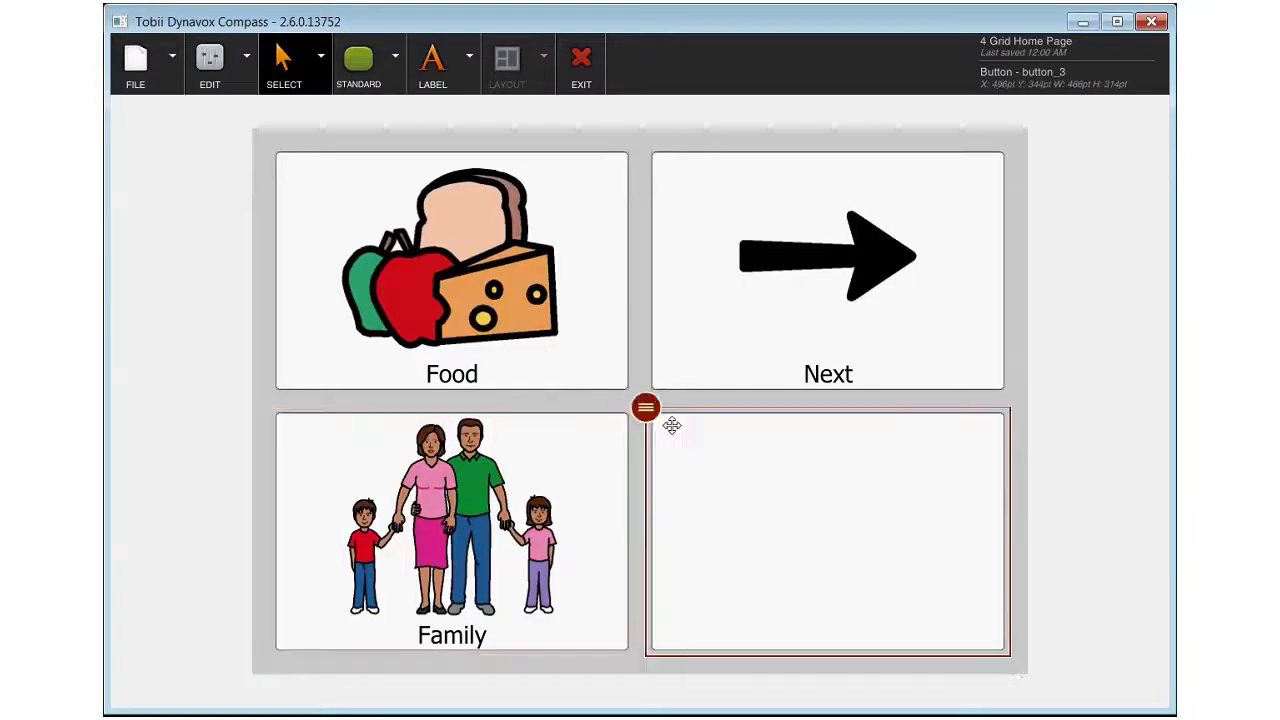
pyautogui.click(645, 409)
pyautogui.write('Pets')
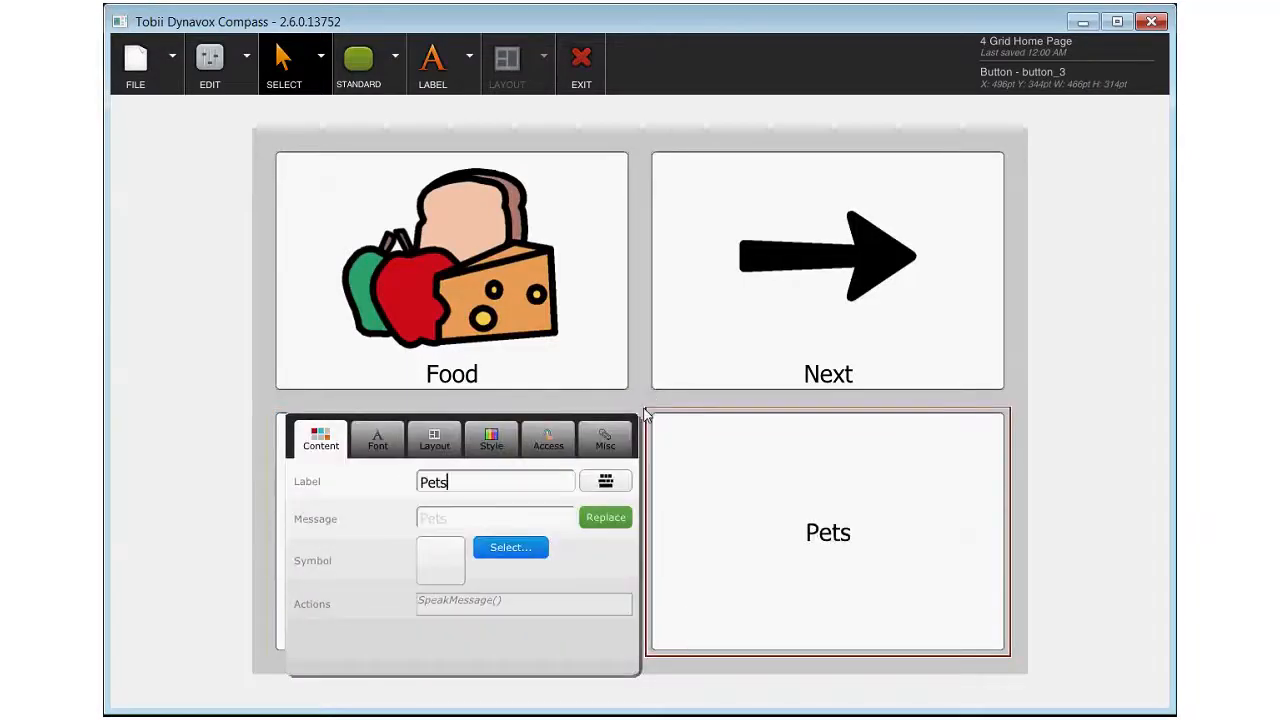
pyautogui.click(515, 558)
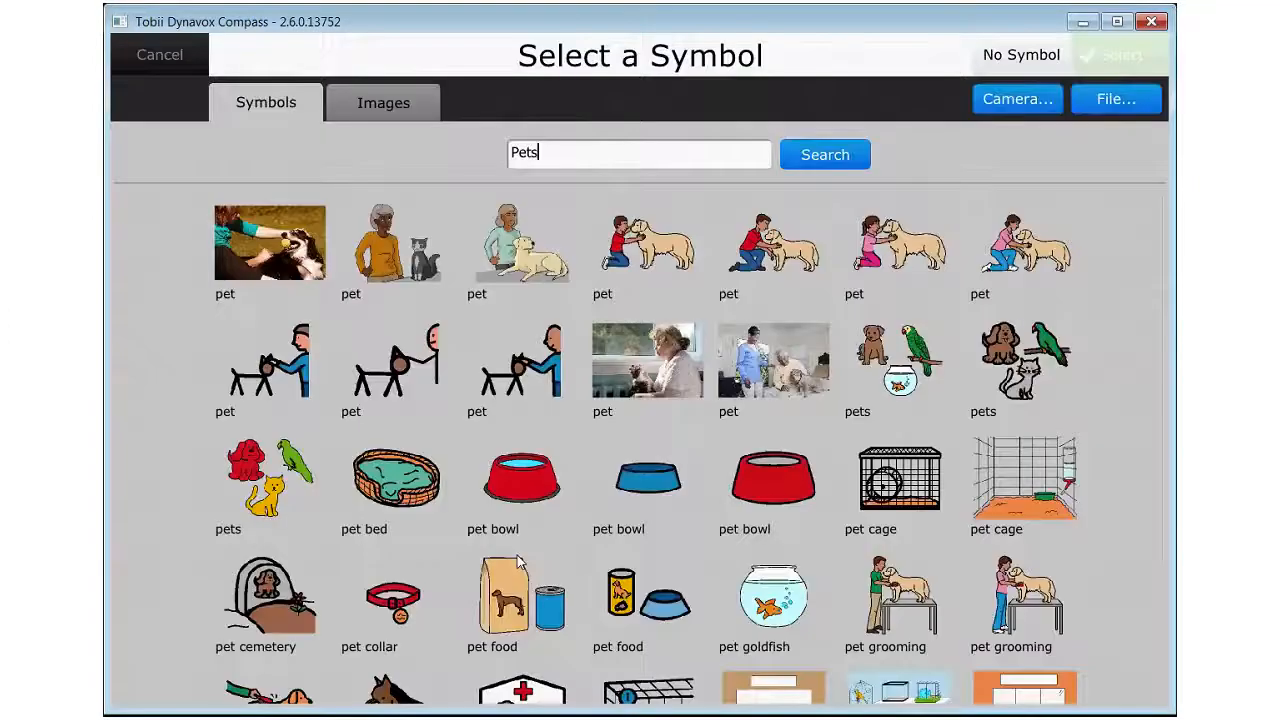
pyautogui.click(766, 262)
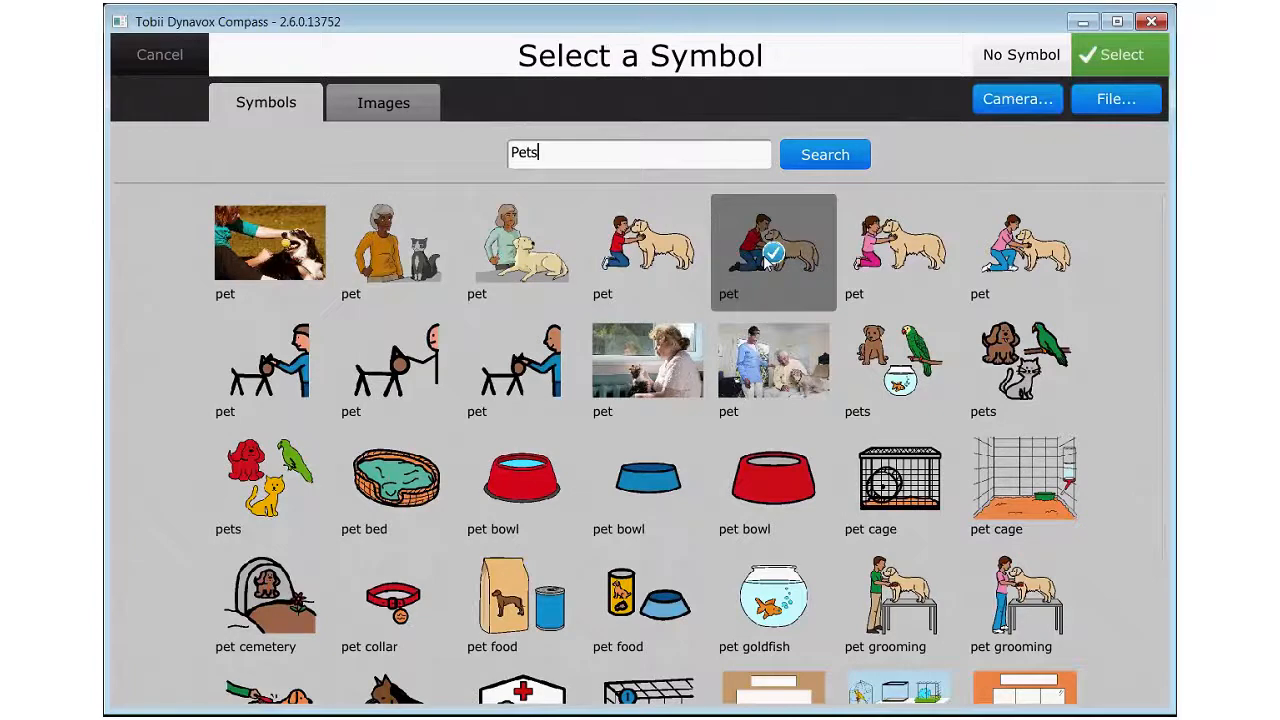
pyautogui.click(1118, 55)
pyautogui.click(1016, 348)
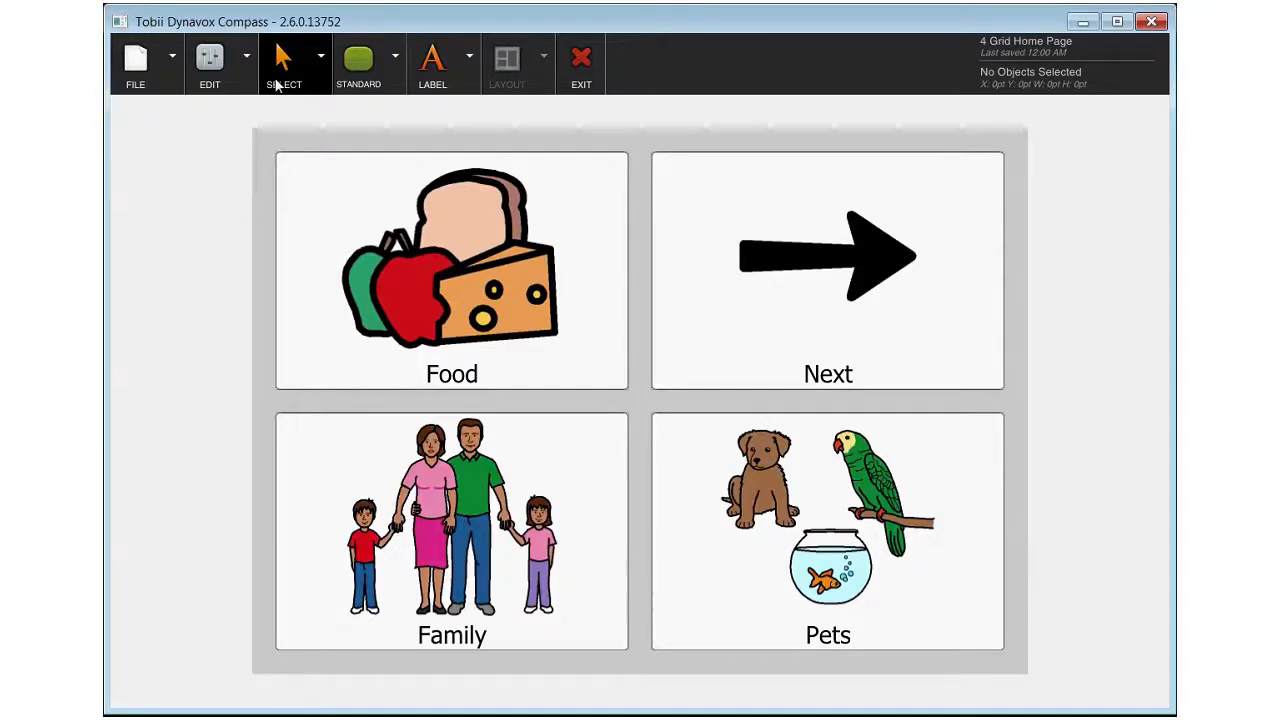
# Step: Leave the page editor and save the changes to 4 Grid Home Page
pyautogui.click(162, 60)
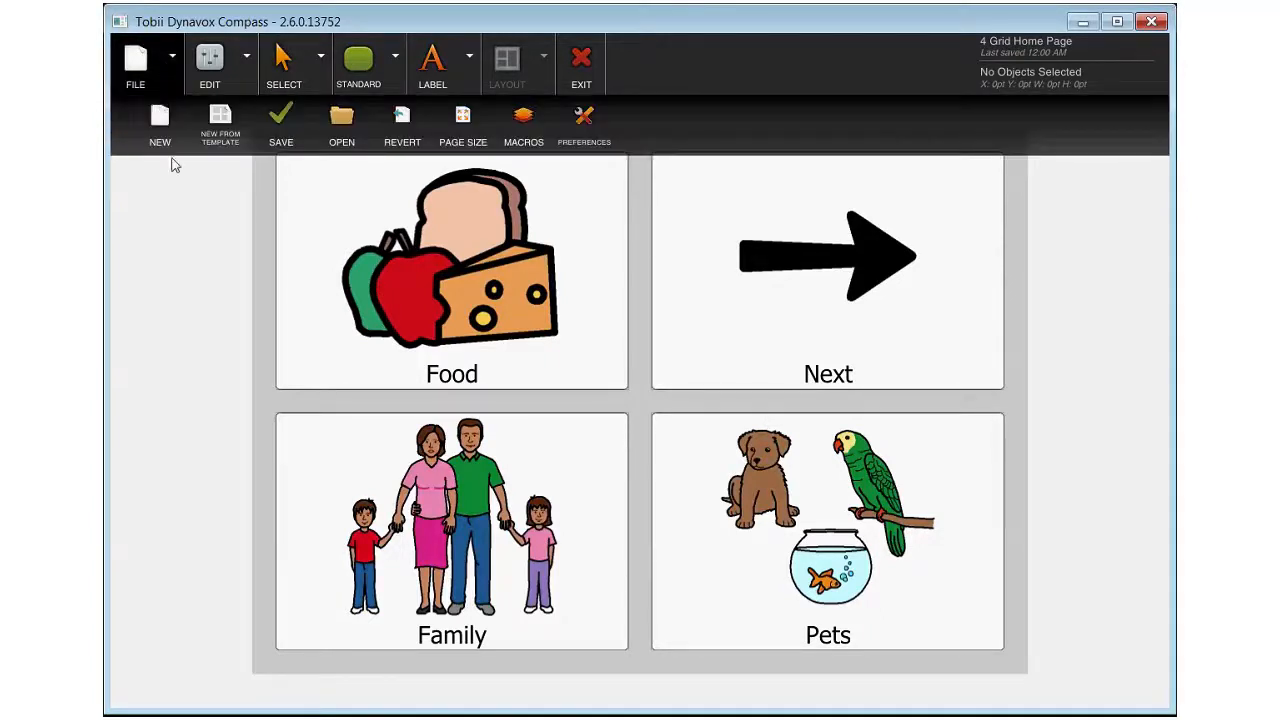
pyautogui.click(581, 68)
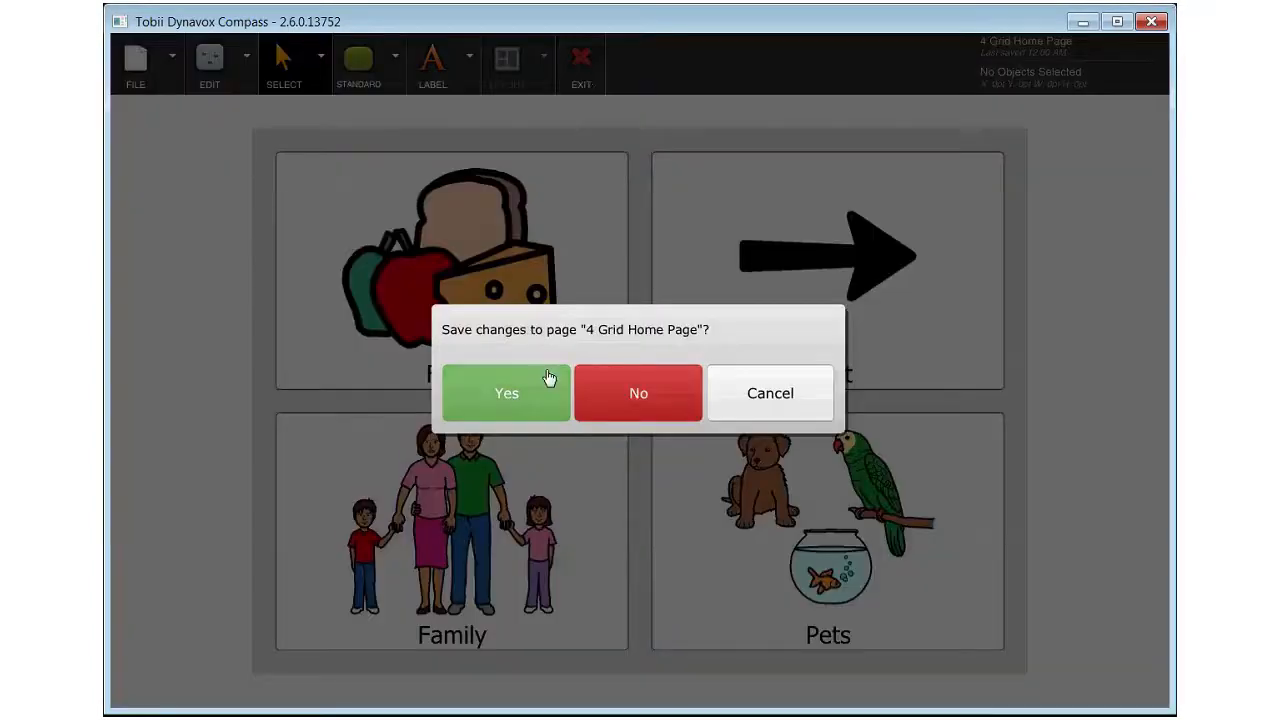
pyautogui.click(534, 406)
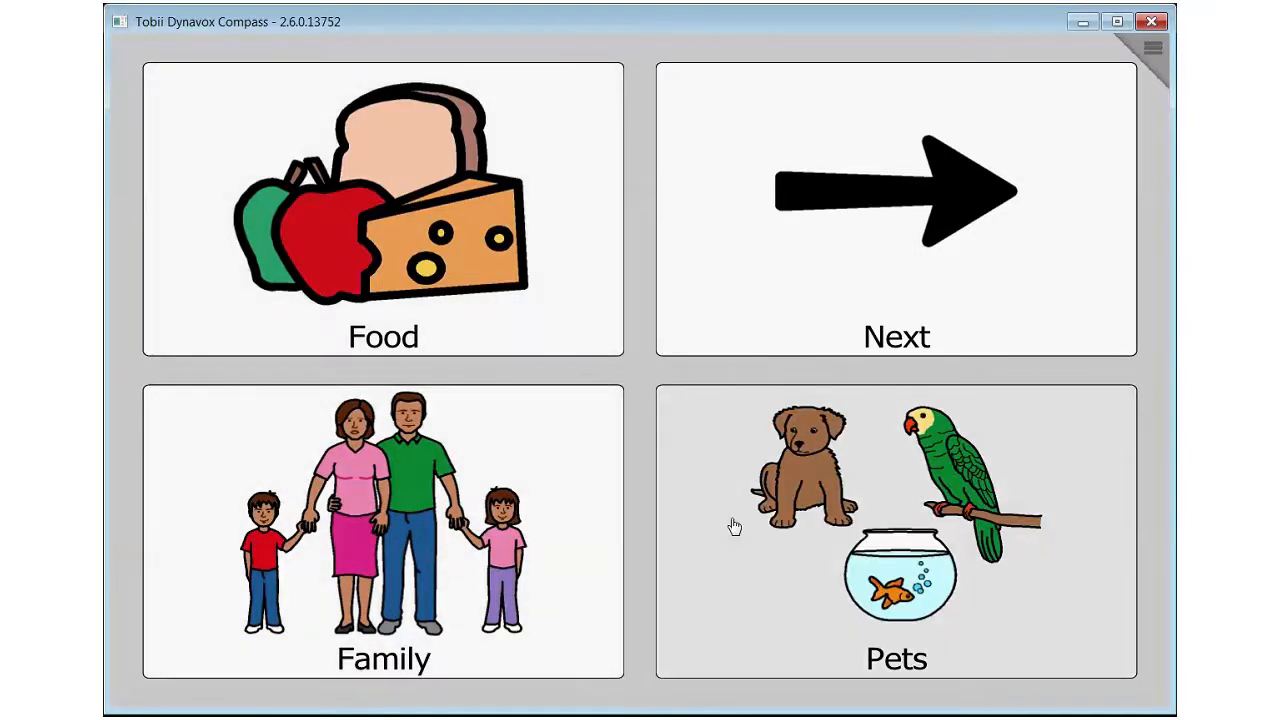
# Step: Start a new page in Page Creator from the 4 Button Grid template in the Simple Grids folder
pyautogui.click(1150, 50)
pyautogui.click(726, 362)
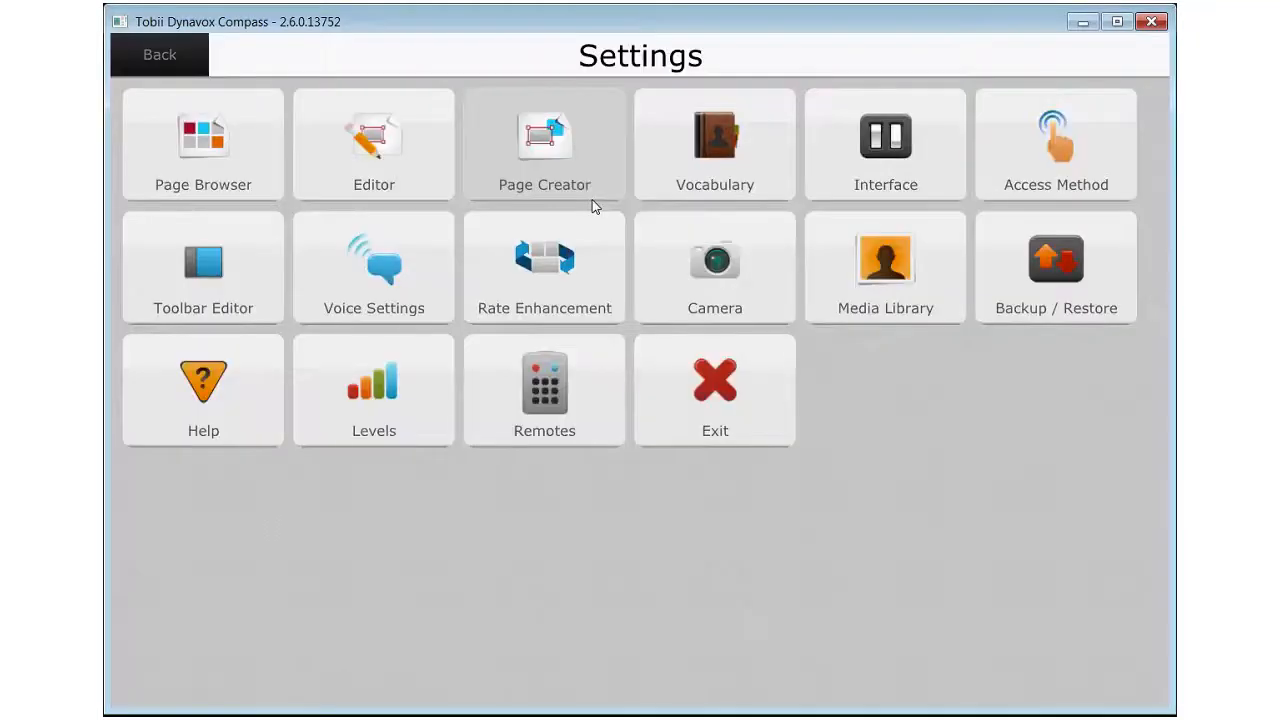
pyautogui.click(588, 194)
pyautogui.click(493, 320)
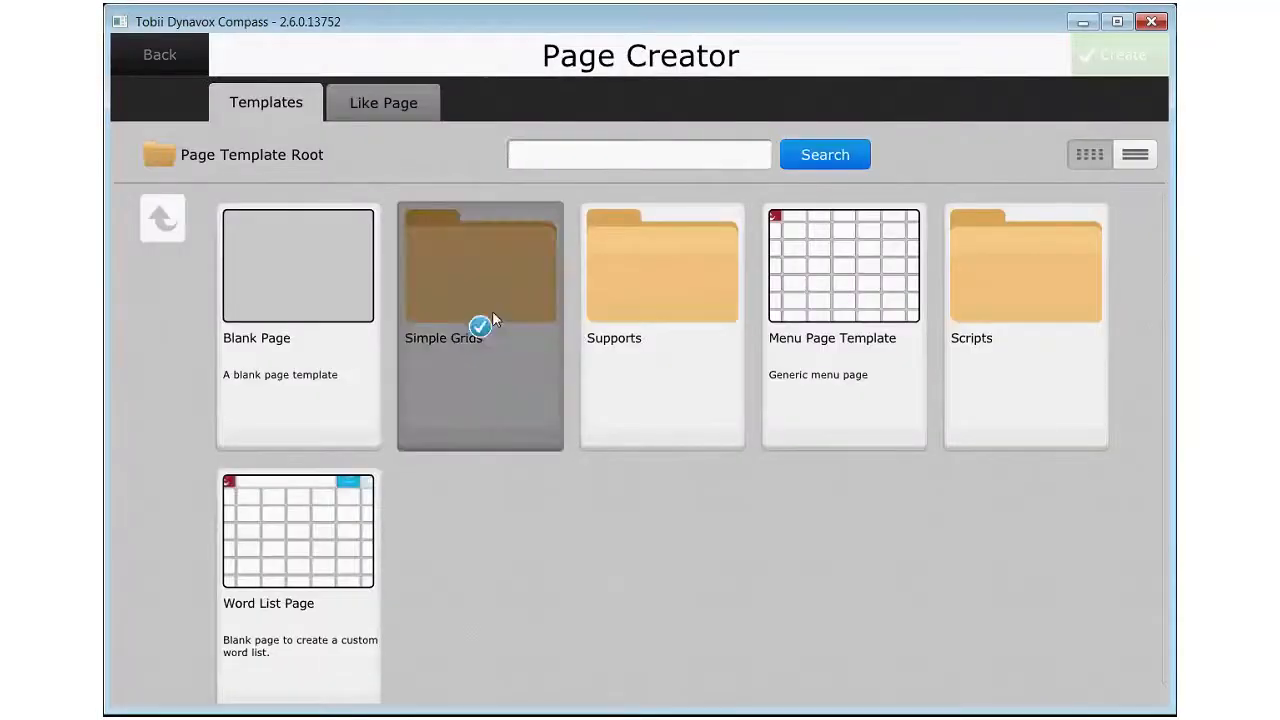
pyautogui.click(493, 320)
pyautogui.click(435, 303)
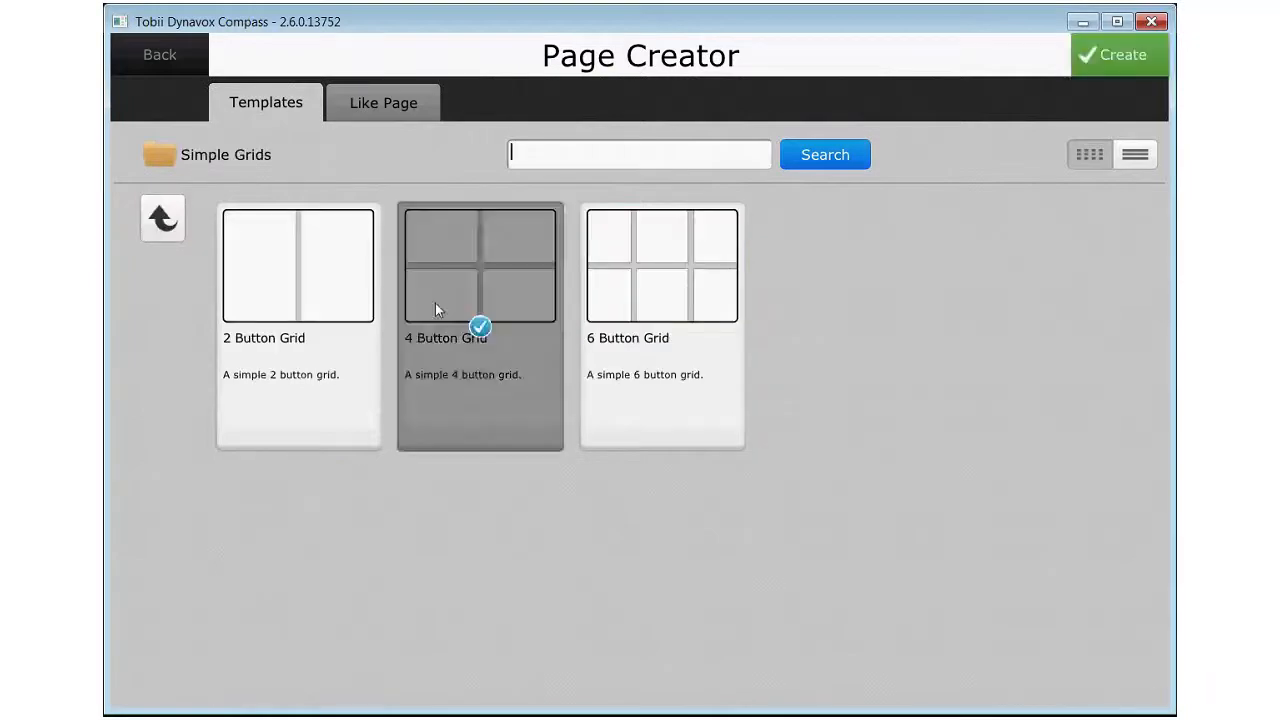
pyautogui.click(1078, 60)
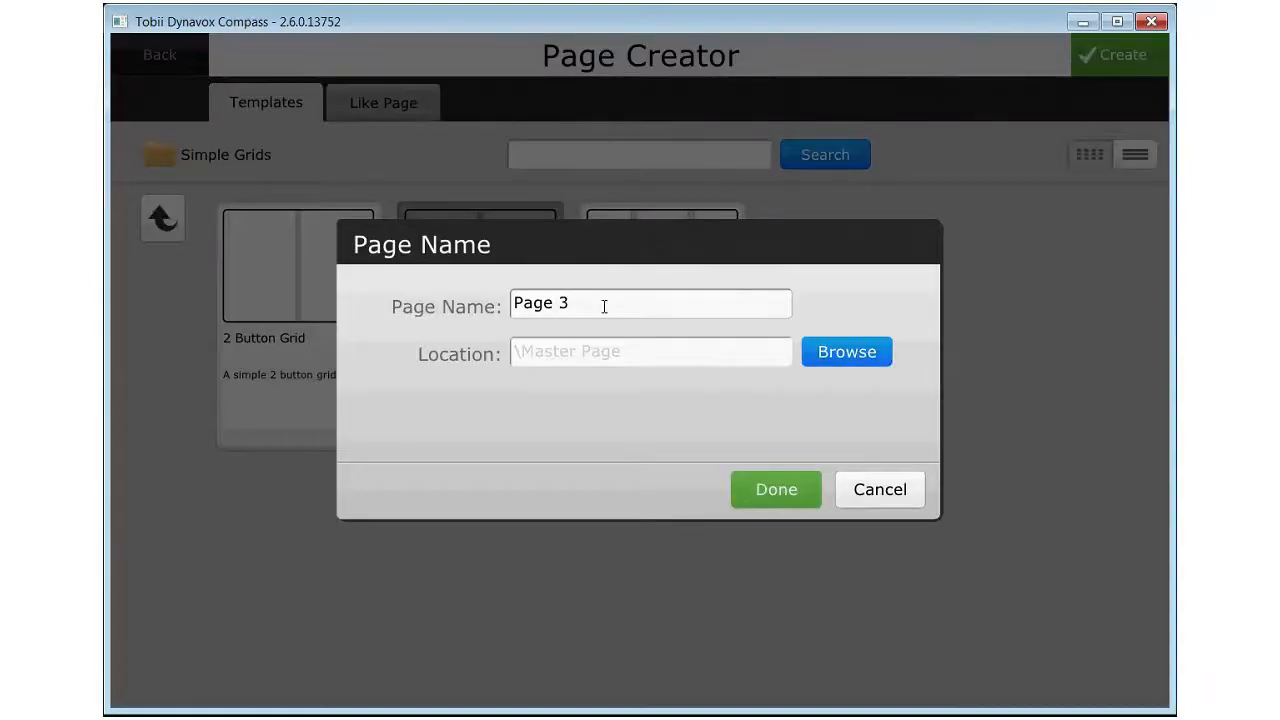
# Step: Name the new page "4 Grid Food" and create it
pyautogui.moveTo(597, 306); pyautogui.dragTo(510, 308)
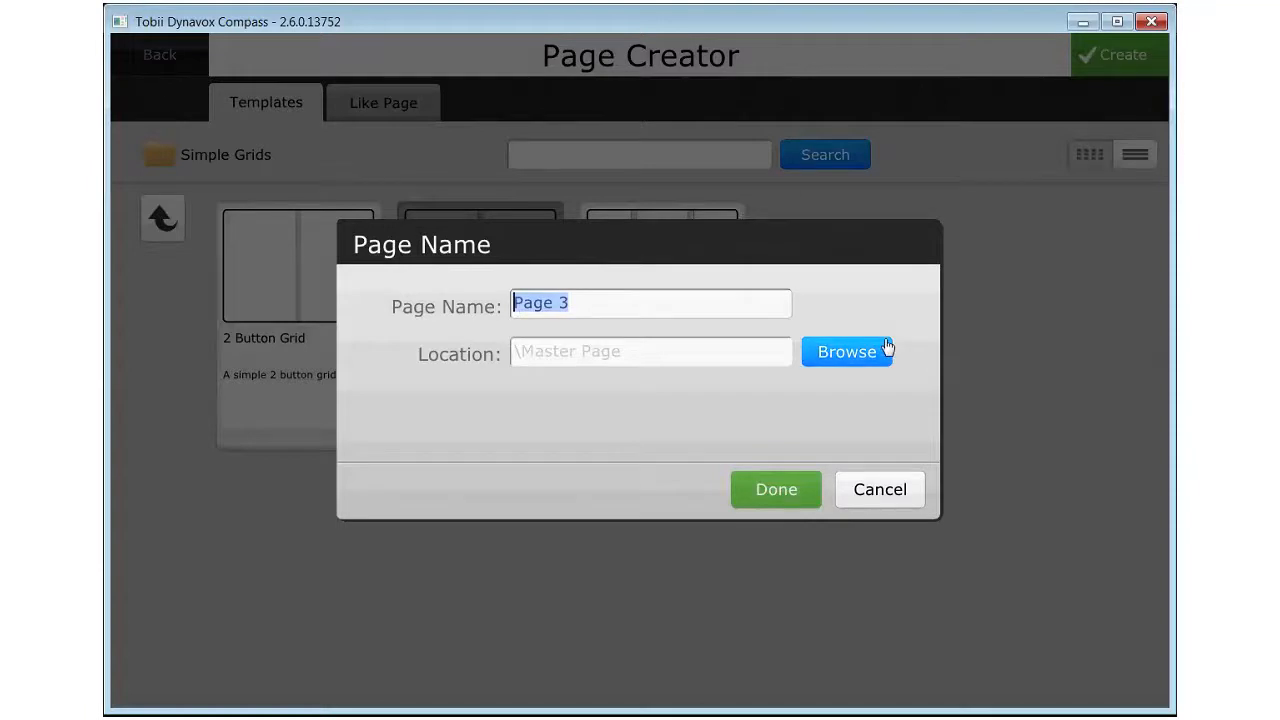
pyautogui.press('BackSpace')
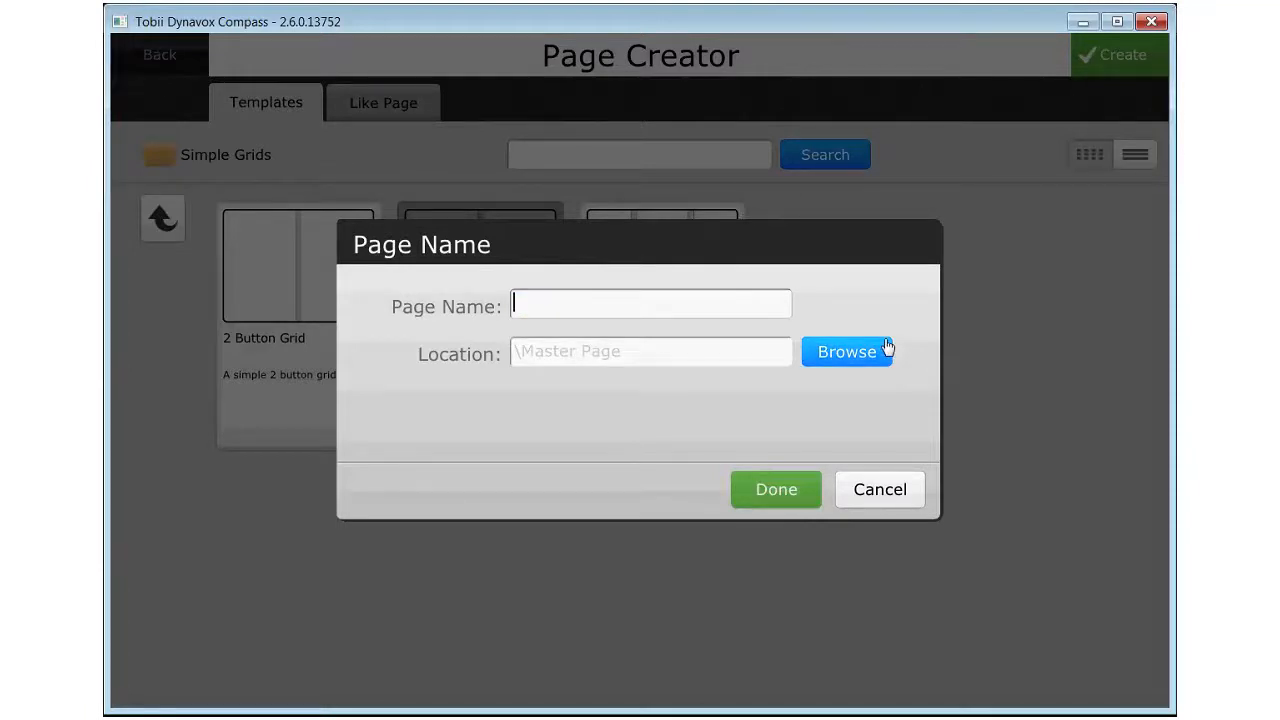
pyautogui.write('4 Grid Food')
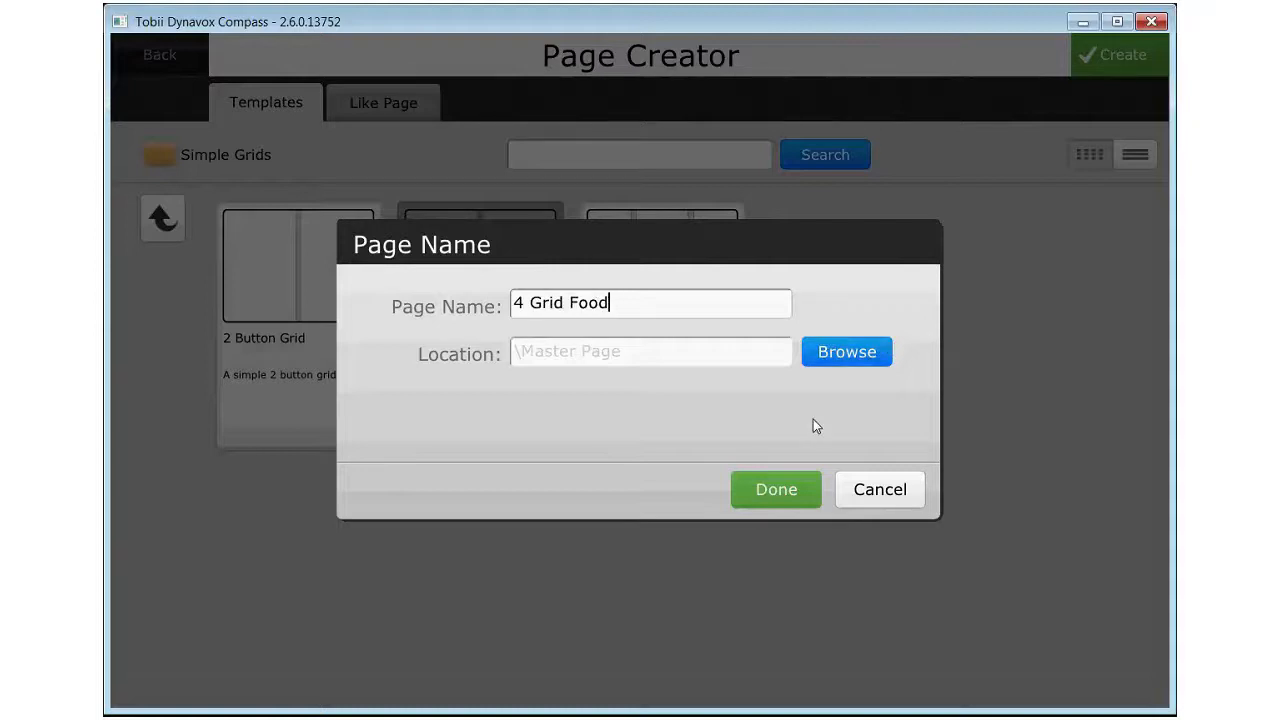
pyautogui.click(795, 500)
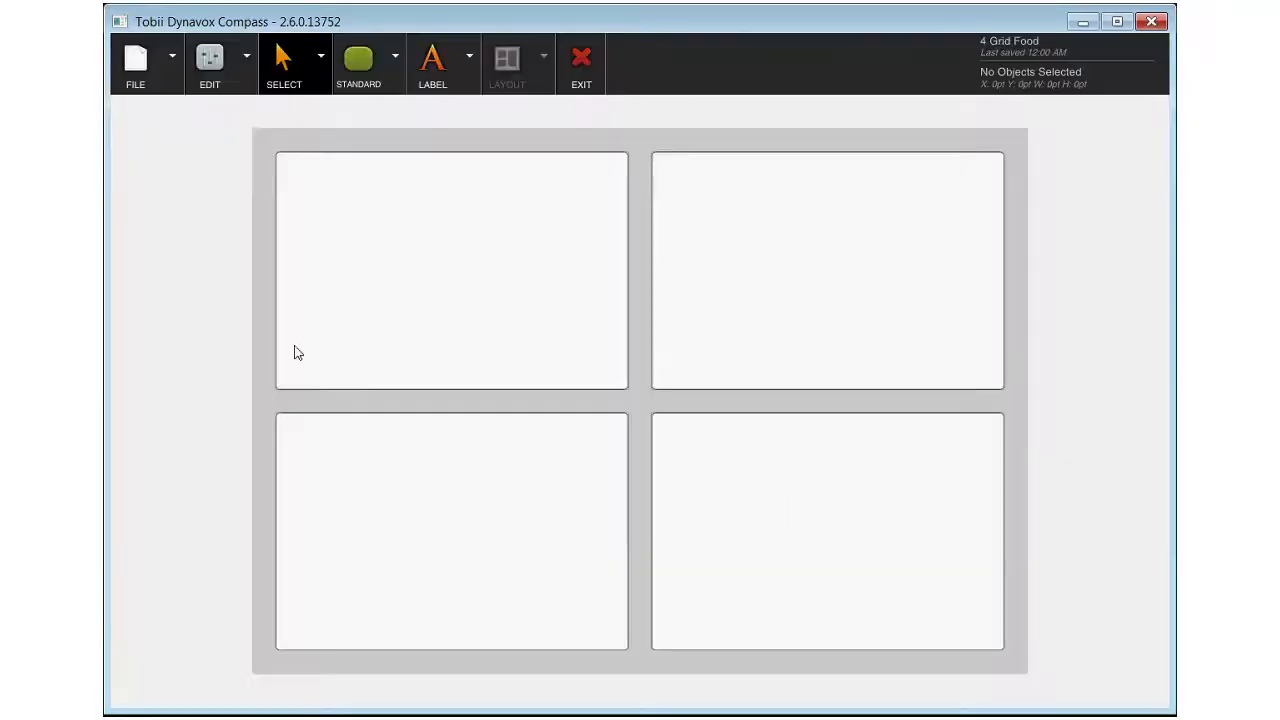
# Step: Label the upper-right button of the food page "Home"
pyautogui.click(805, 303)
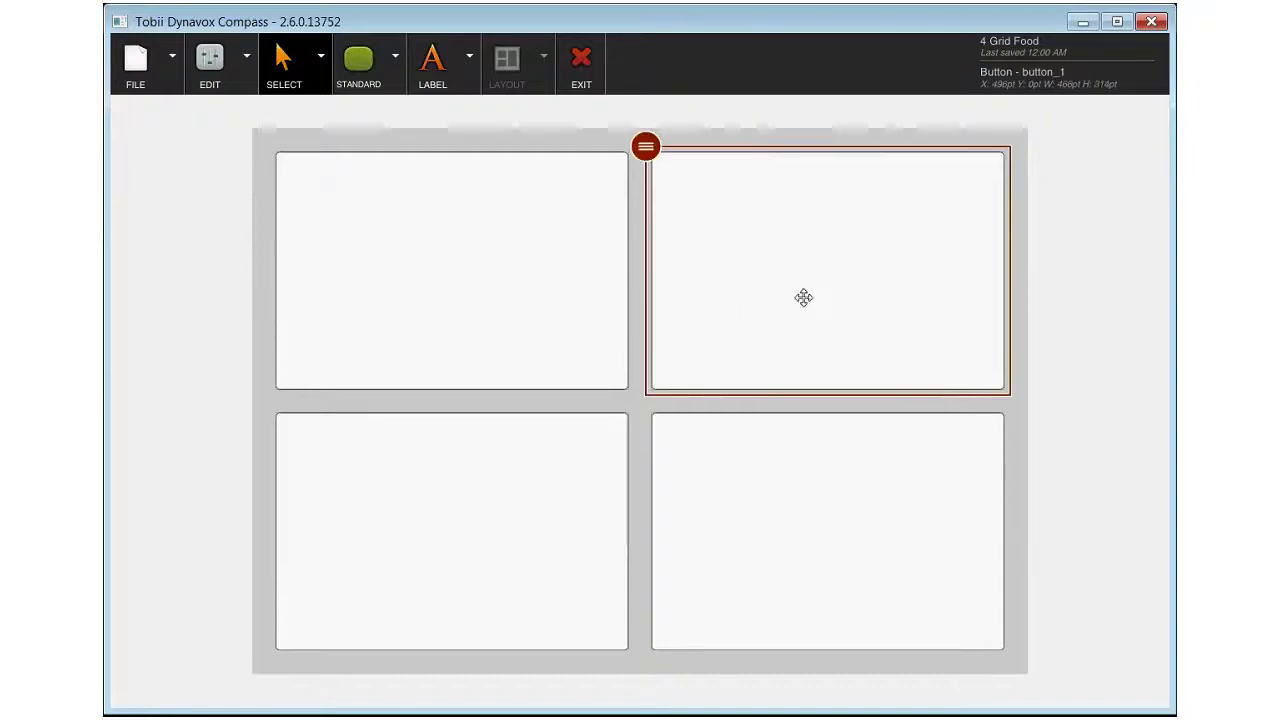
pyautogui.click(651, 150)
pyautogui.write('home')
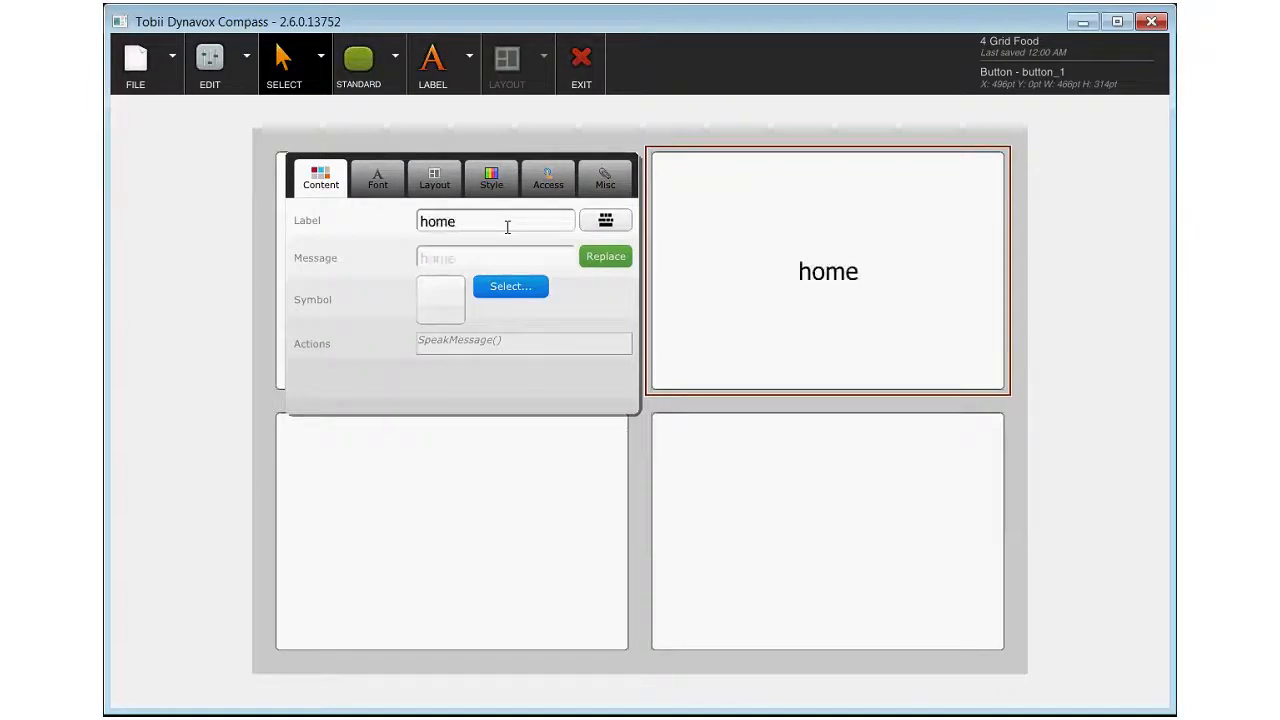
pyautogui.press('BackSpace')
pyautogui.press('BackSpace')
pyautogui.press('BackSpace')
pyautogui.press('BackSpace')
pyautogui.write('Home')
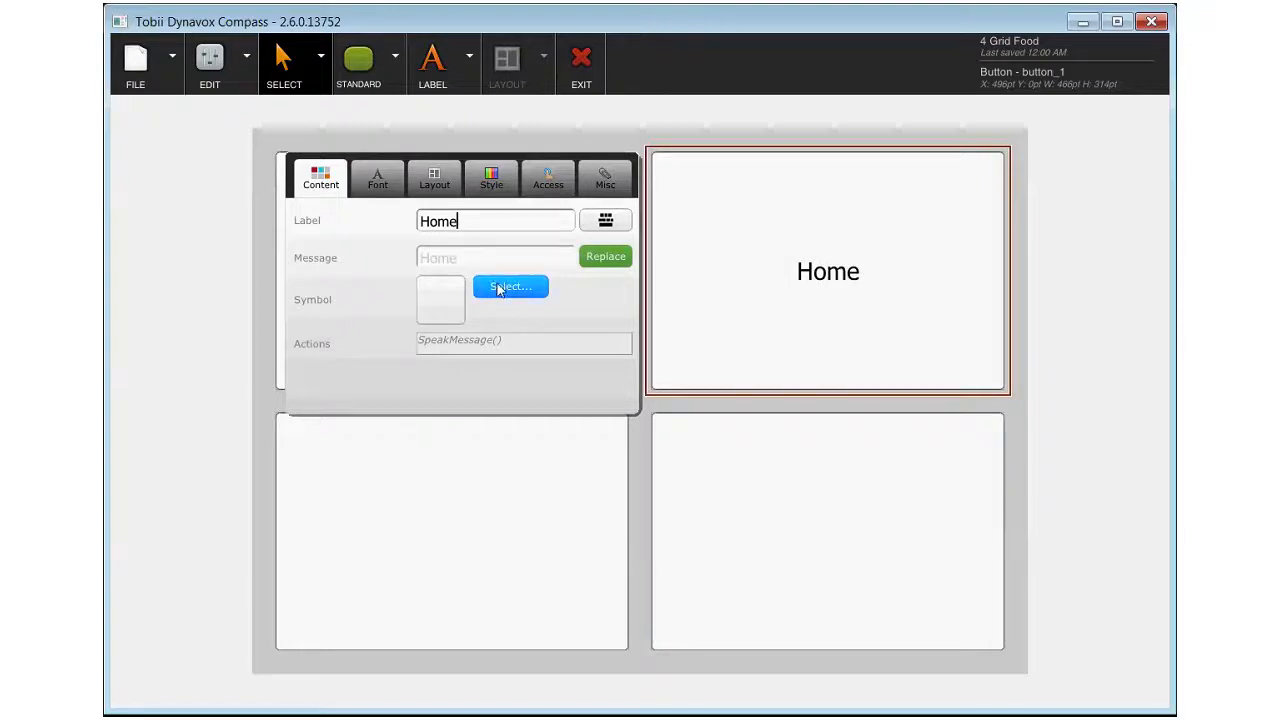
# Step: Give the Home button the "Home" symbol of a beige house with a dark grey roof and a blue window
pyautogui.click(513, 296)
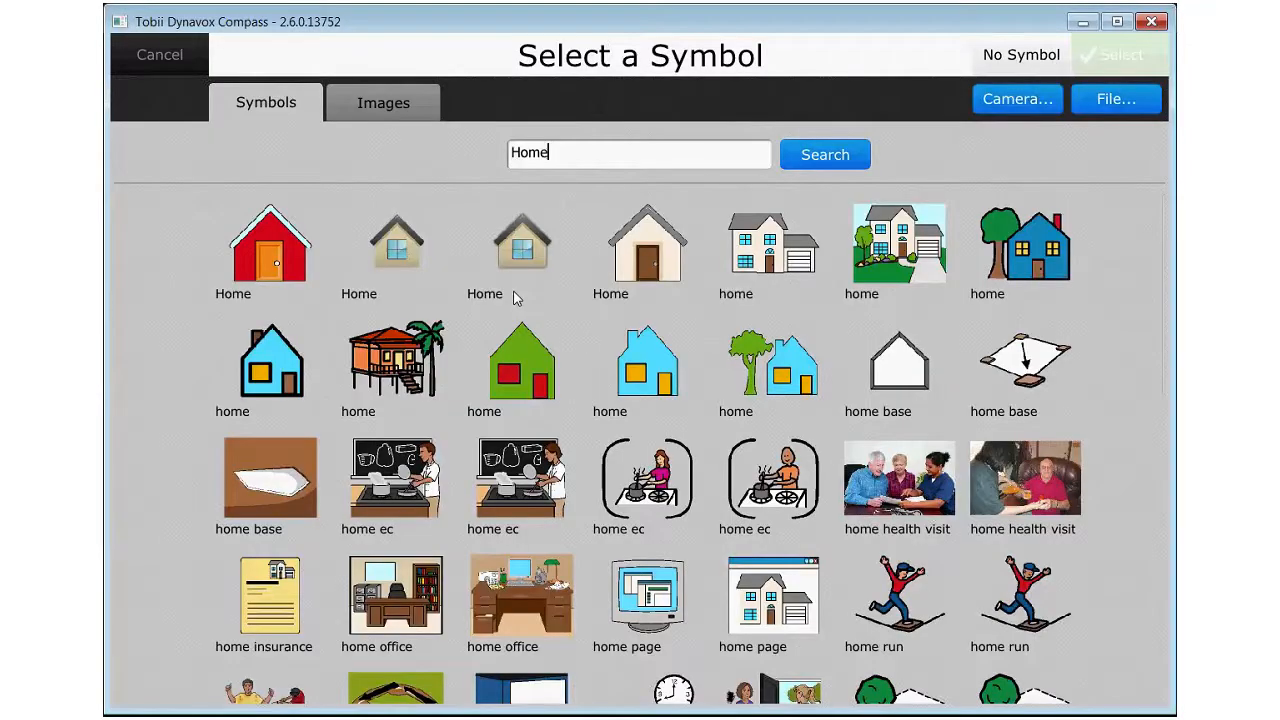
pyautogui.click(388, 245)
pyautogui.click(1117, 58)
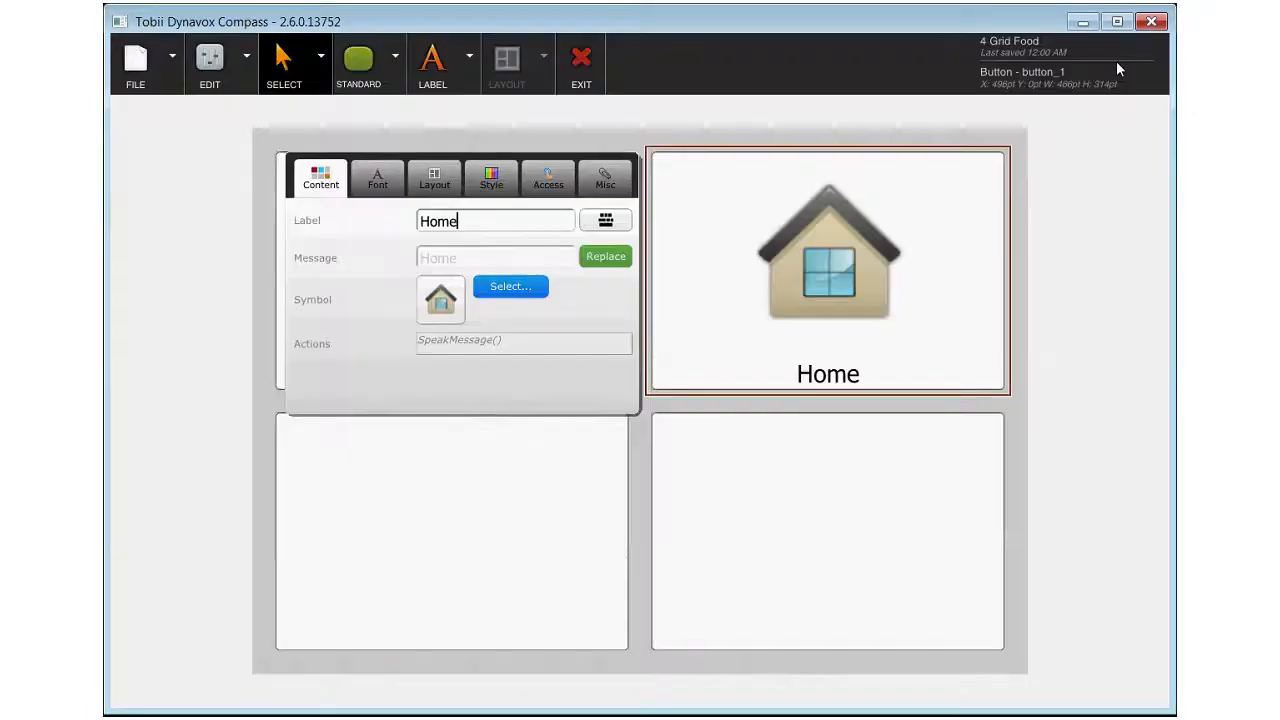
# Step: Label the upper-left button of the food page "Cheetos"
pyautogui.click(531, 346)
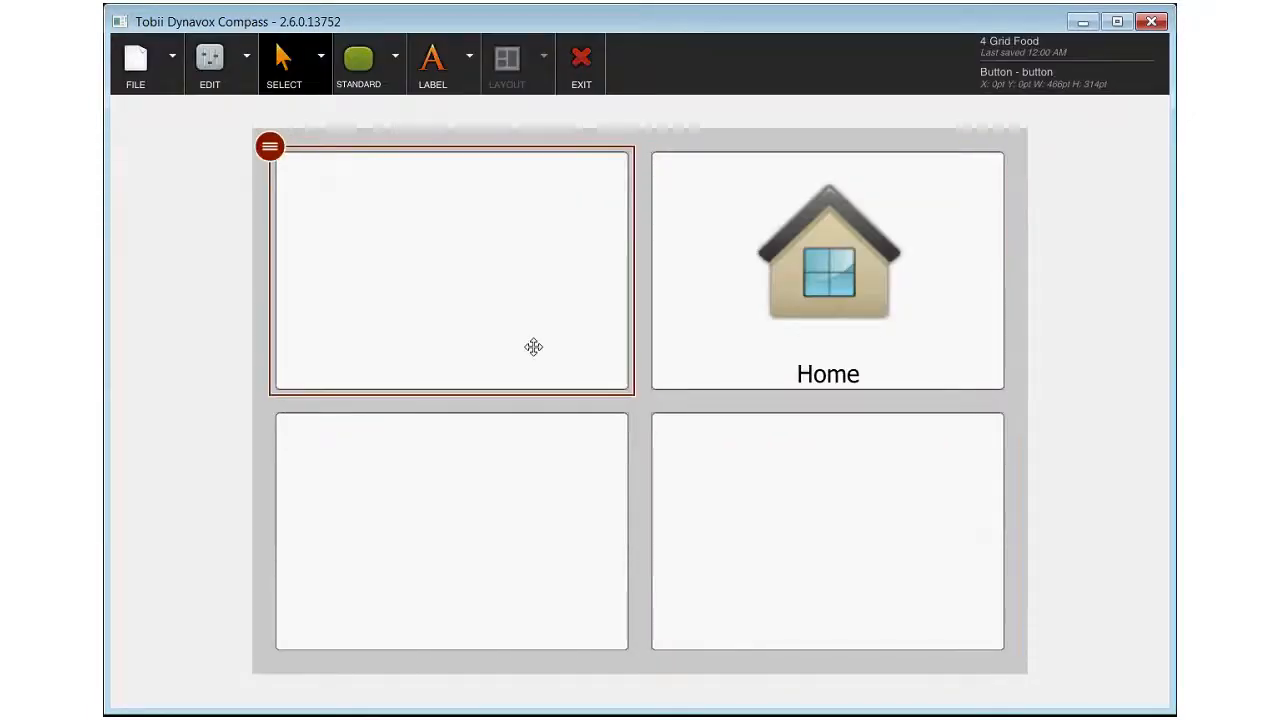
pyautogui.click(273, 146)
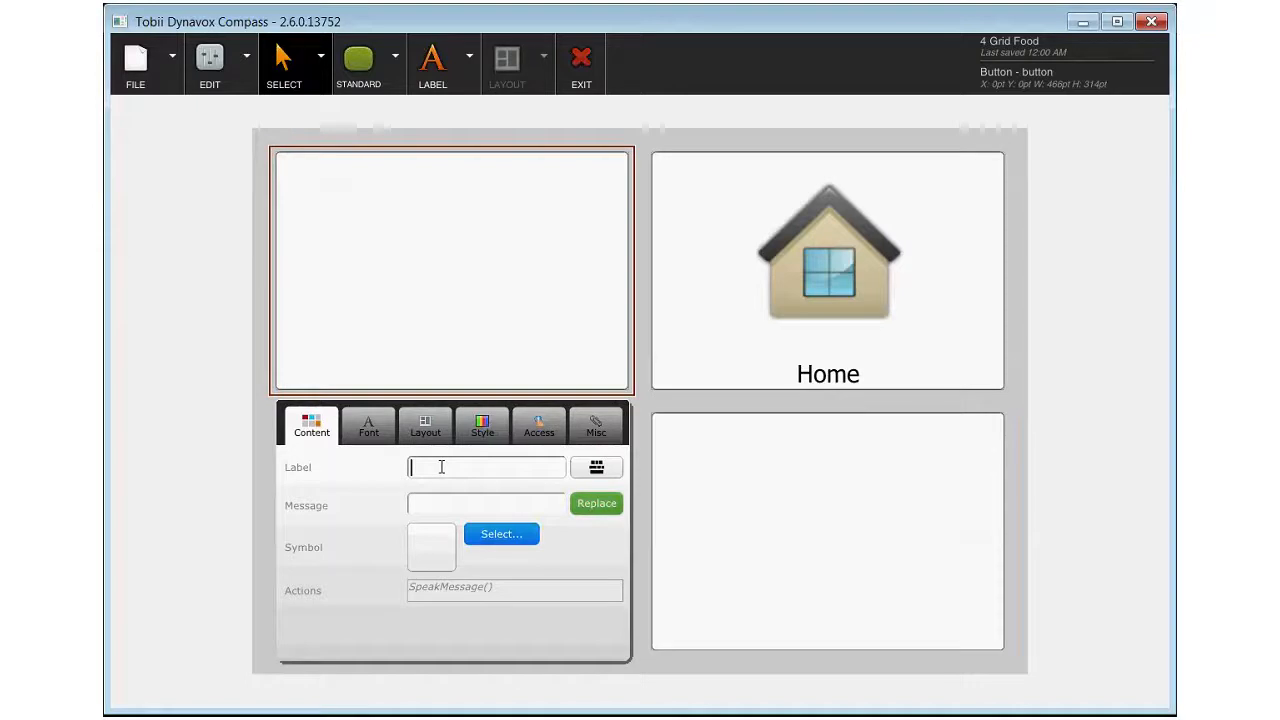
pyautogui.write('Foo')
pyautogui.press('BackSpace')
pyautogui.press('BackSpace')
pyautogui.press('BackSpace')
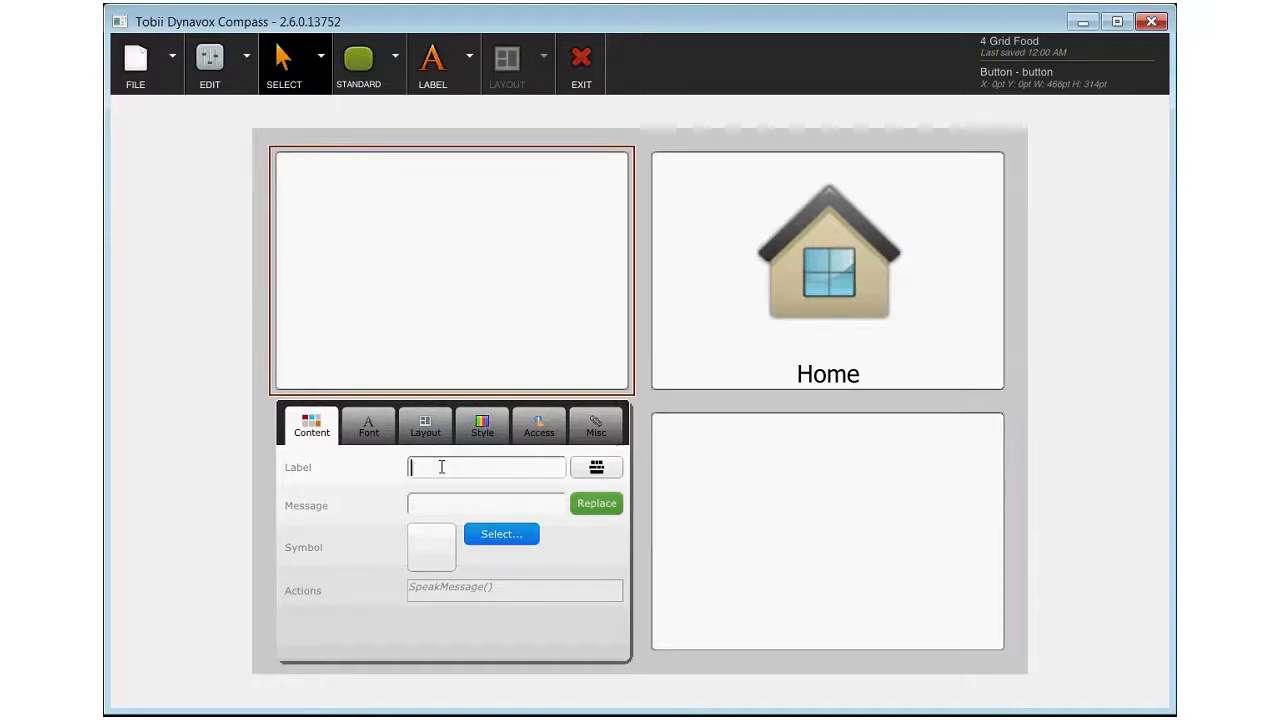
pyautogui.write('Cheetos')
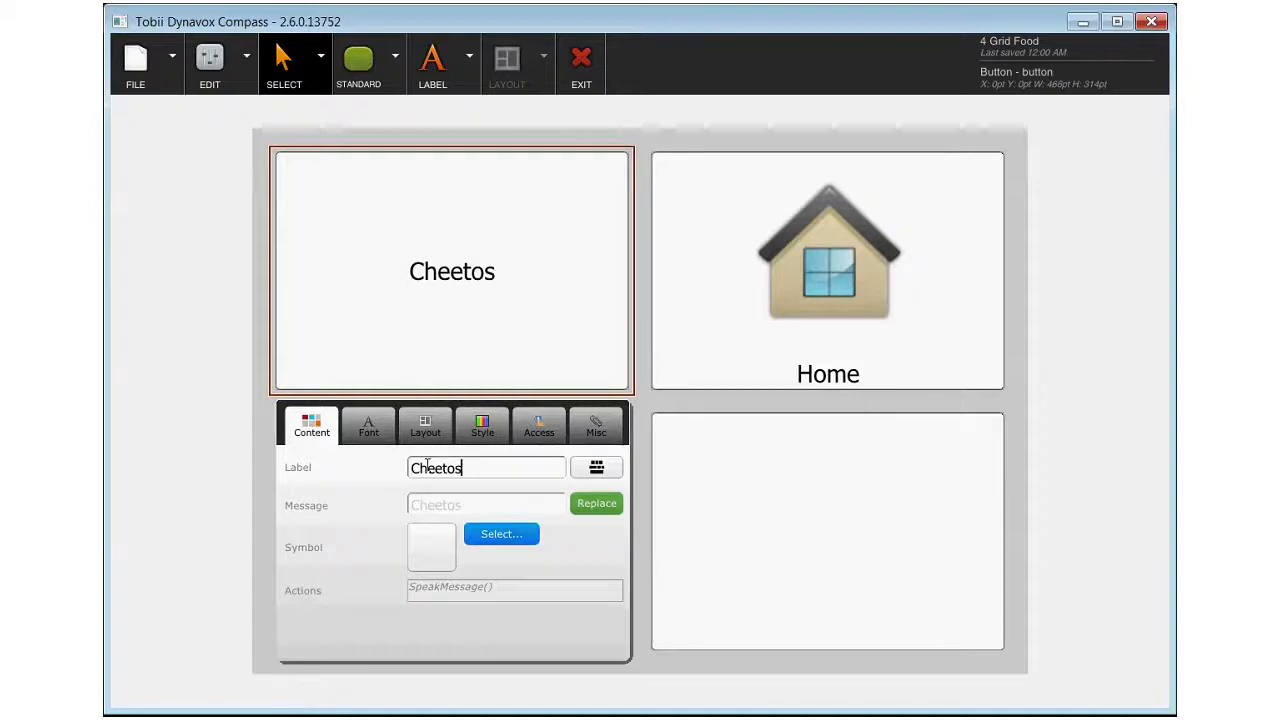
# Step: Search the symbols for "cheese" and give the Cheetos button the cheese curls symbol with a yellow-banded red bag and orange curls
pyautogui.click(501, 538)
pyautogui.click(575, 163)
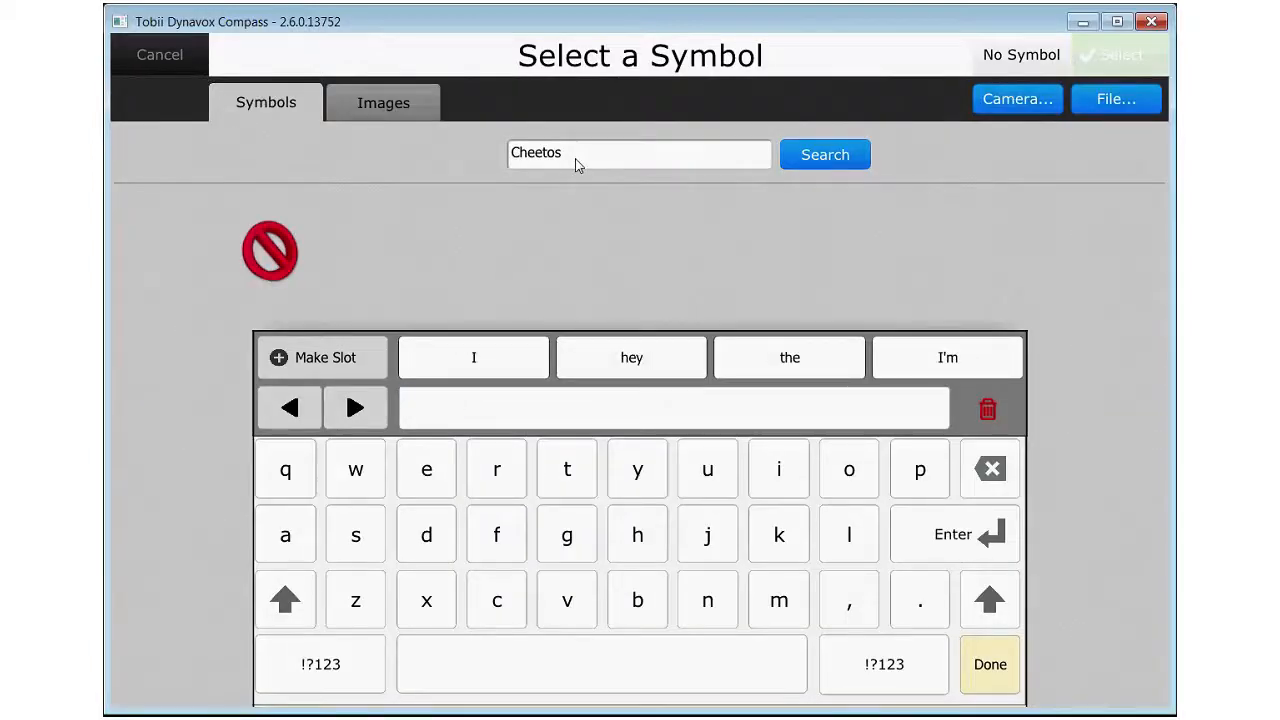
pyautogui.write('cheese')
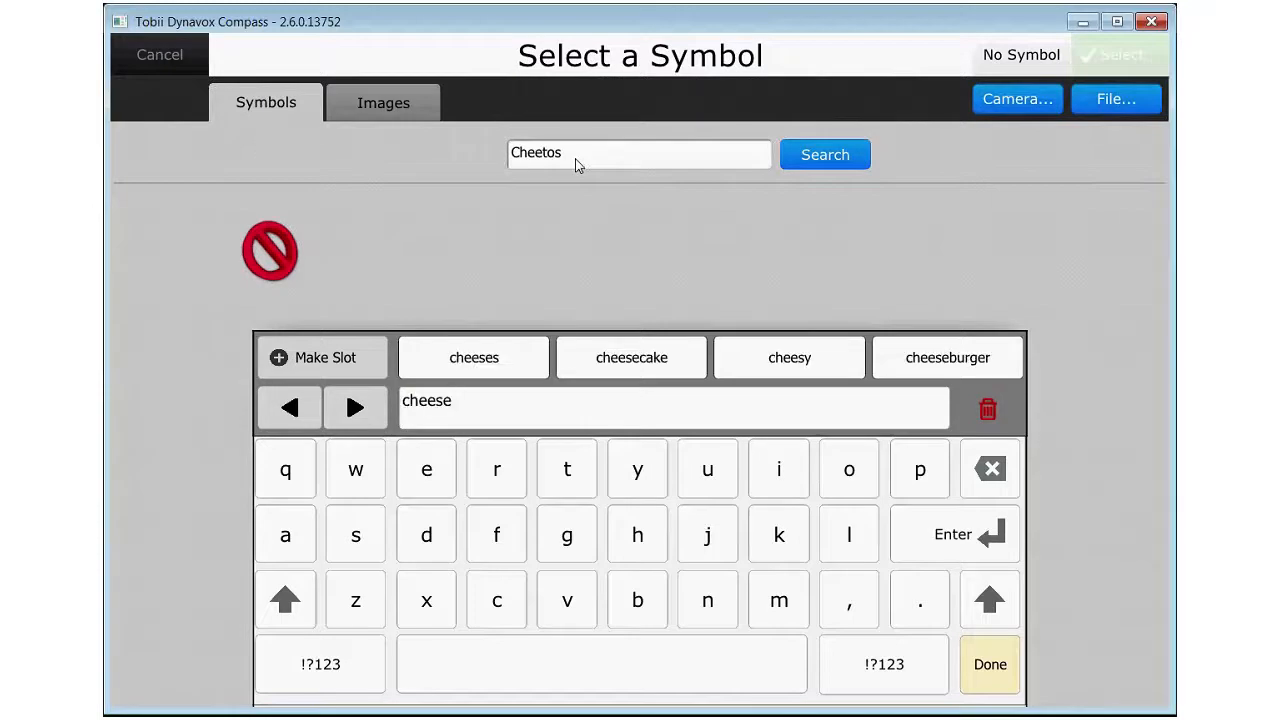
pyautogui.click(988, 665)
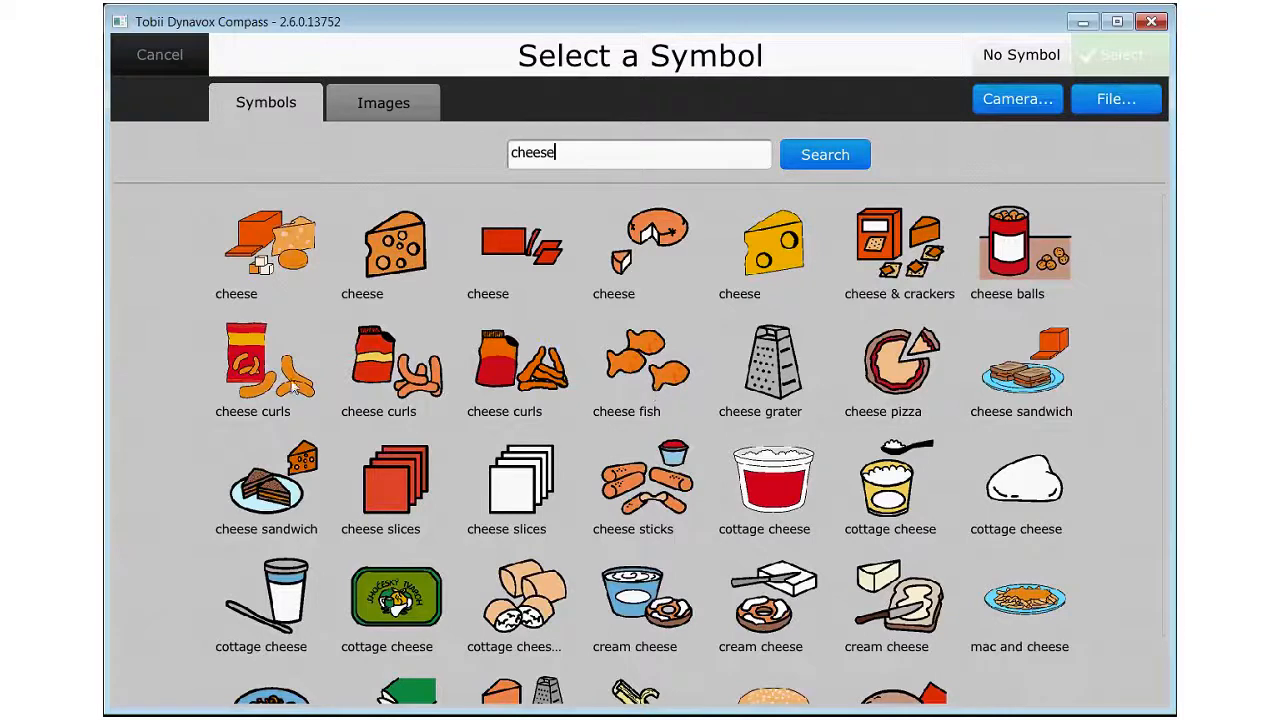
pyautogui.click(362, 372)
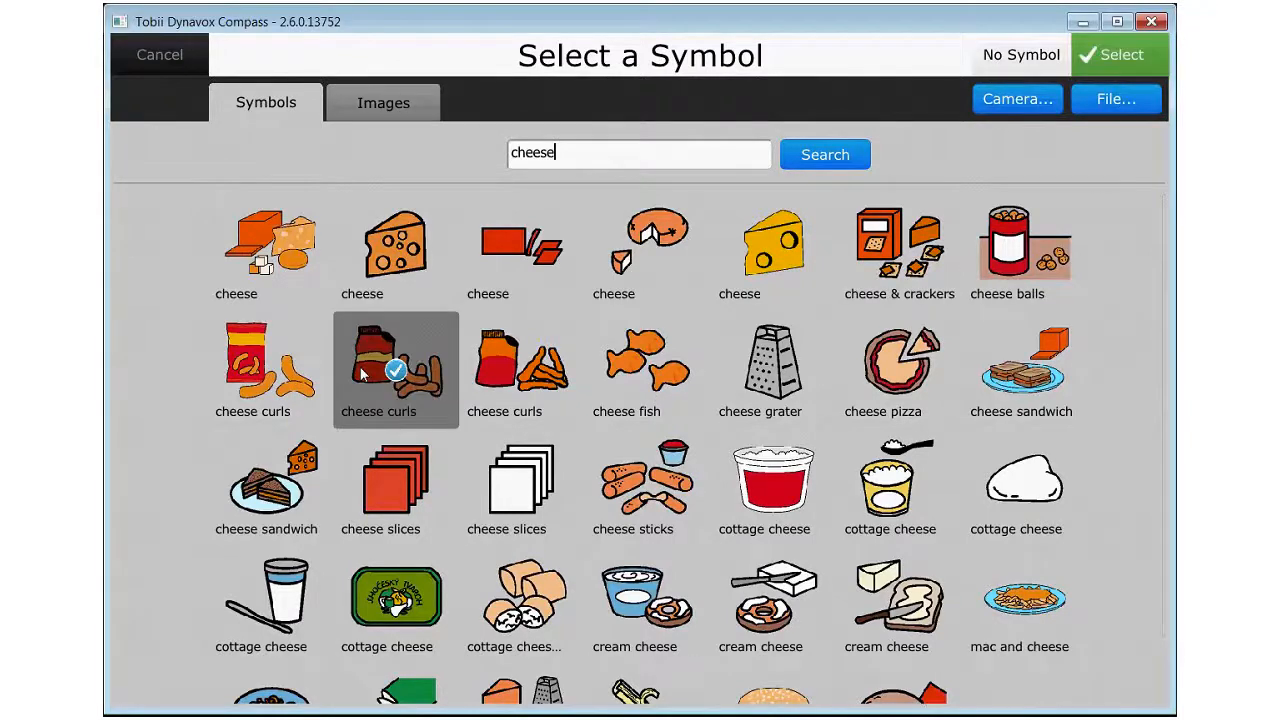
pyautogui.click(1124, 58)
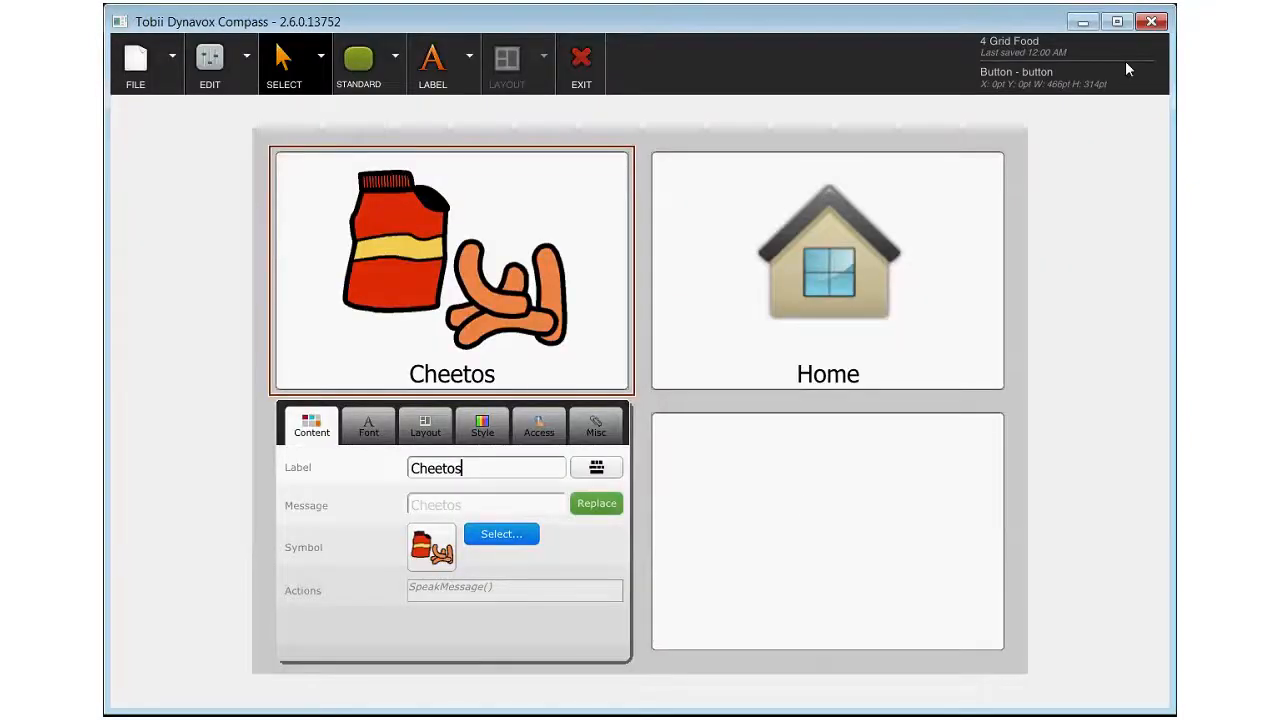
# Step: Label the lower-right button "fruit" and give it the symbol with a banana, an apple, blueberries and cherries
pyautogui.click(802, 506)
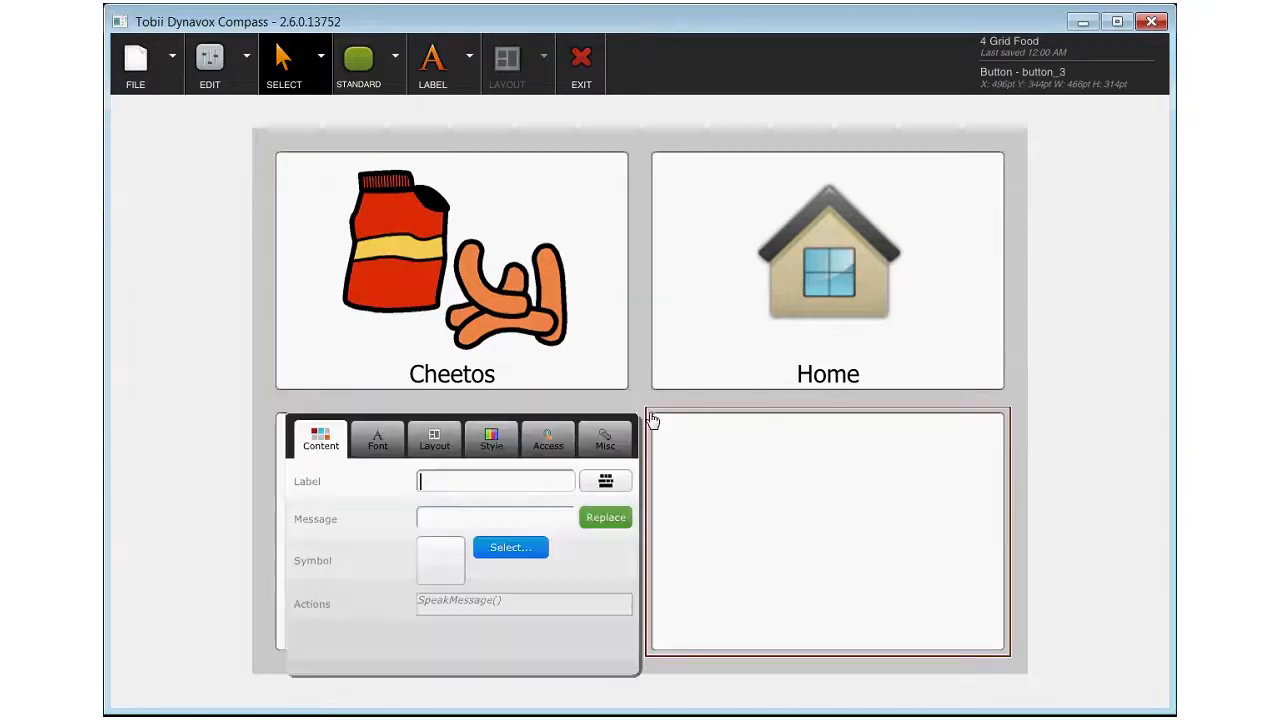
pyautogui.write('fruit')
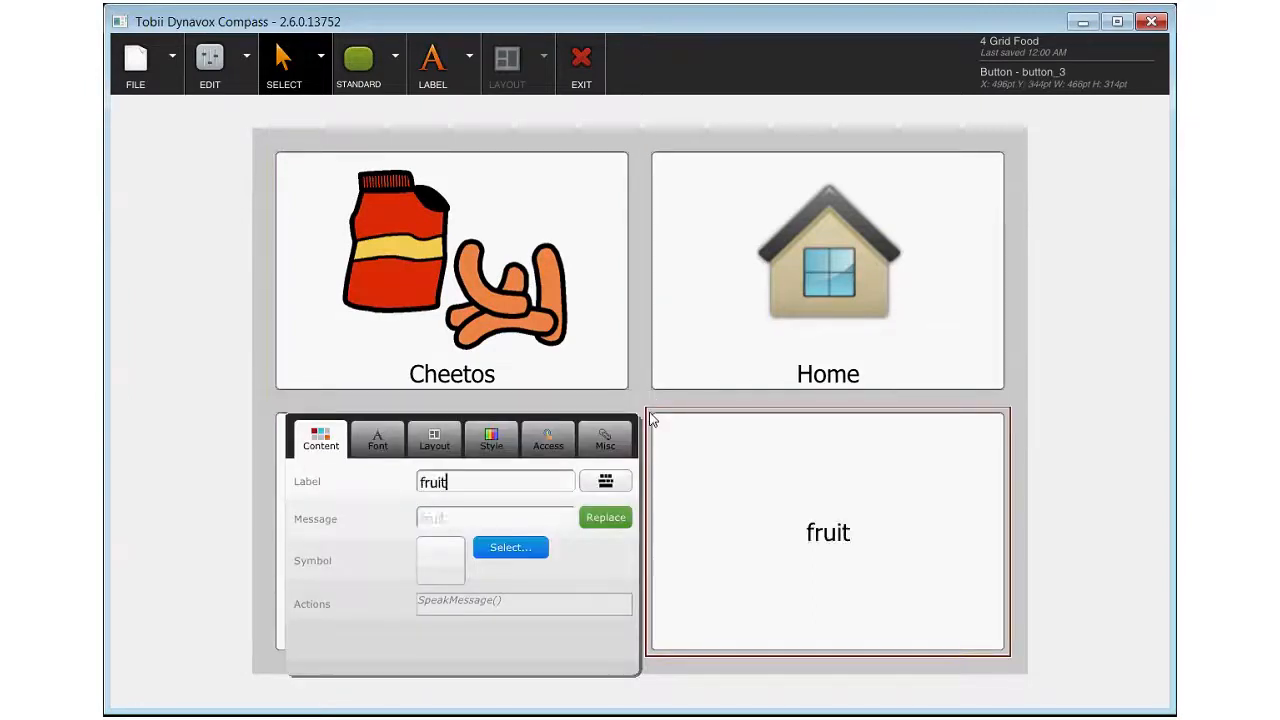
pyautogui.click(530, 549)
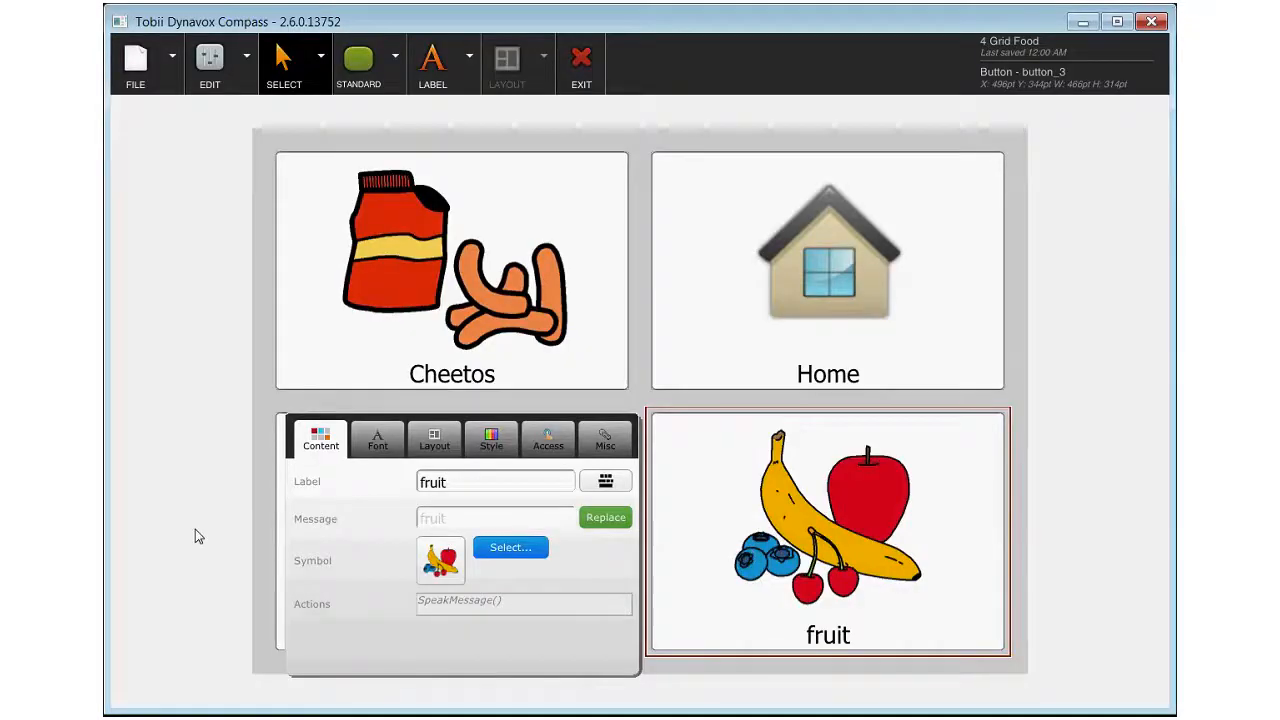
# Step: Label the lower-left button "chocolate milk" and give it the symbol of a brown milk carton beside a glass
pyautogui.click(278, 414)
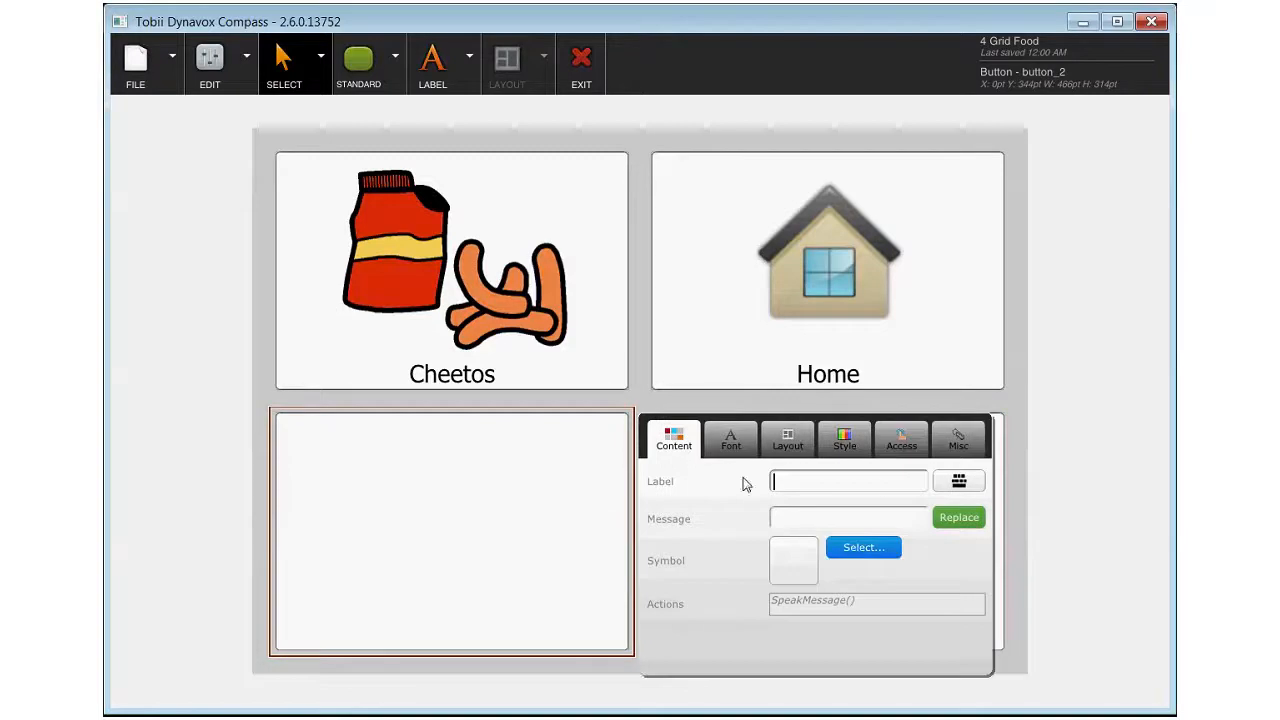
pyautogui.write('chocolate milk')
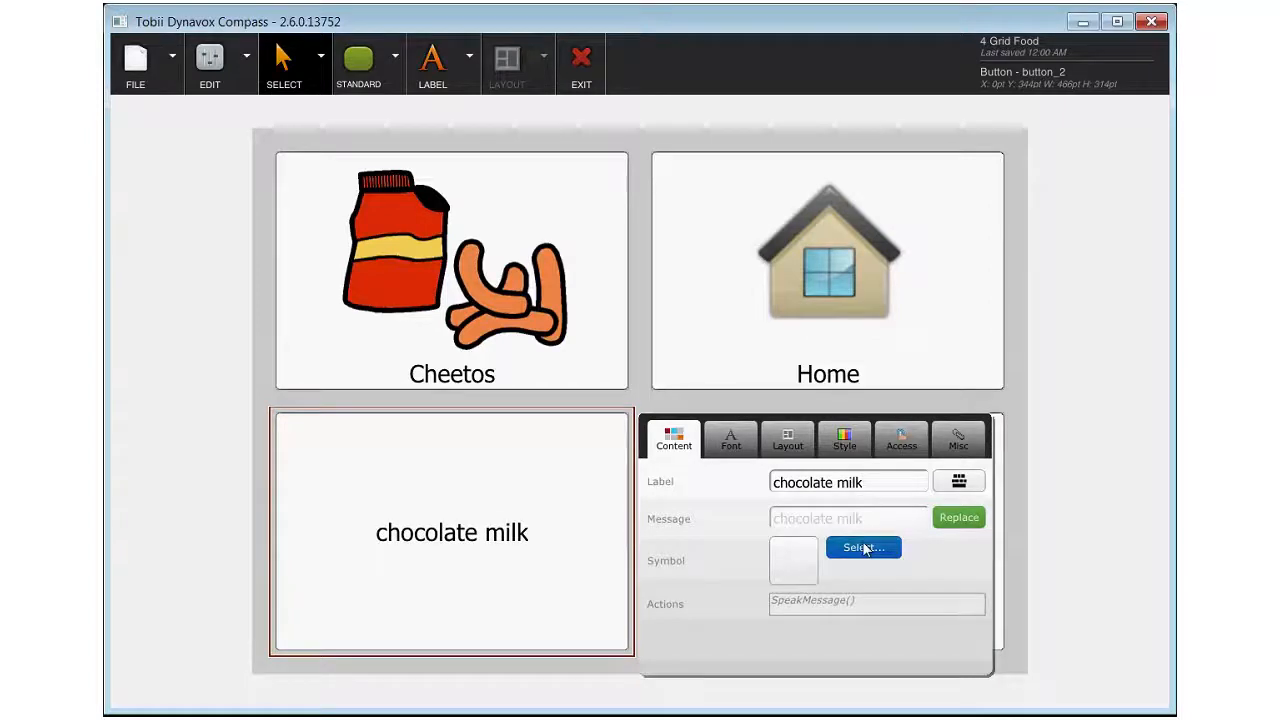
pyautogui.click(863, 548)
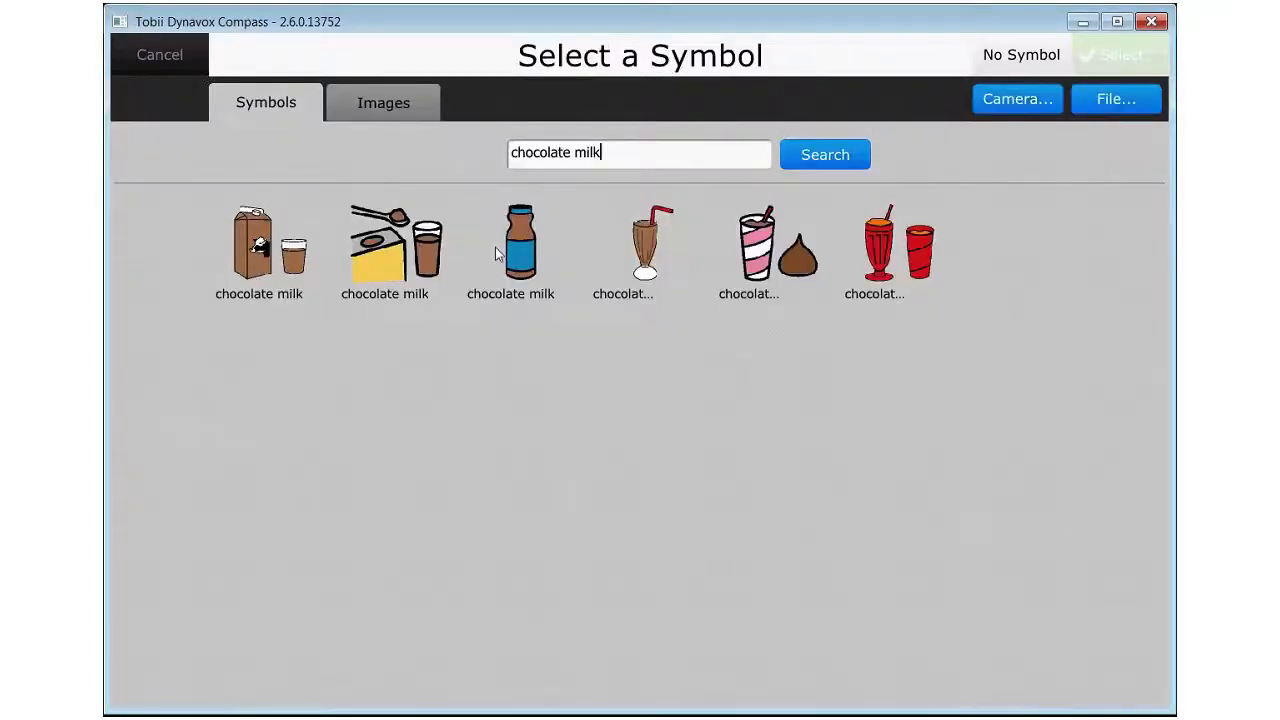
pyautogui.click(236, 265)
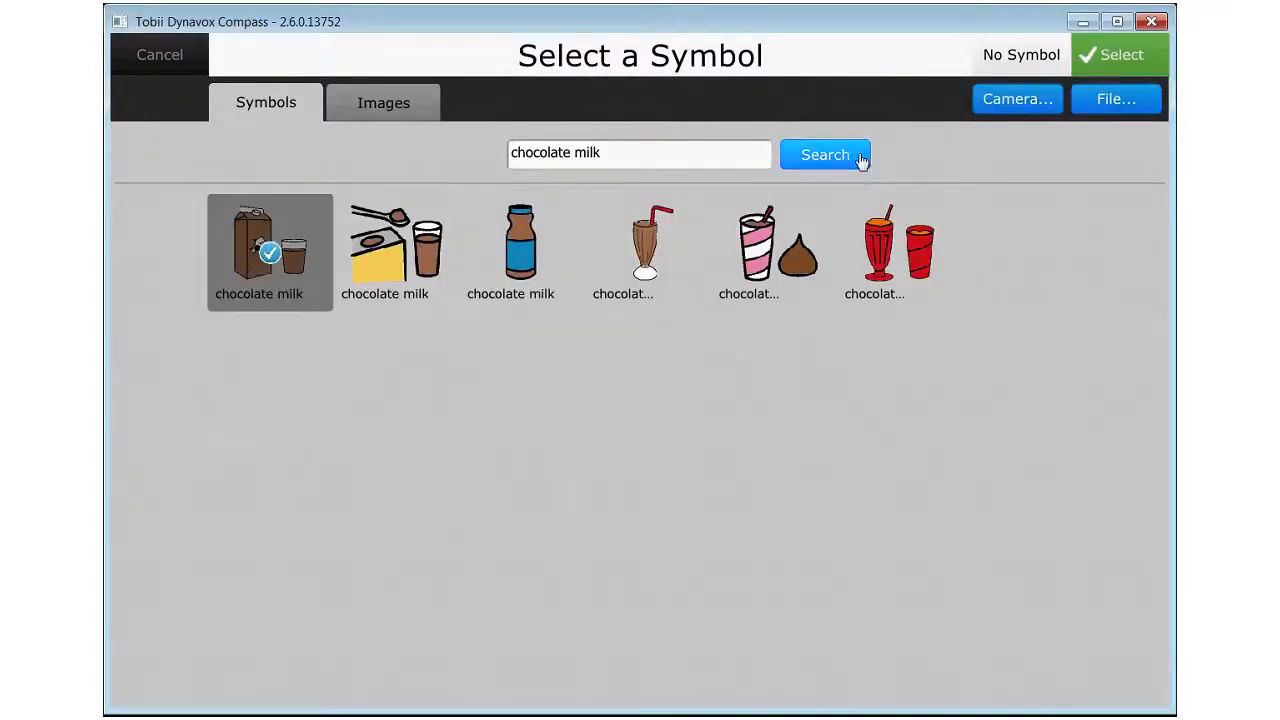
pyautogui.click(1107, 80)
pyautogui.click(648, 371)
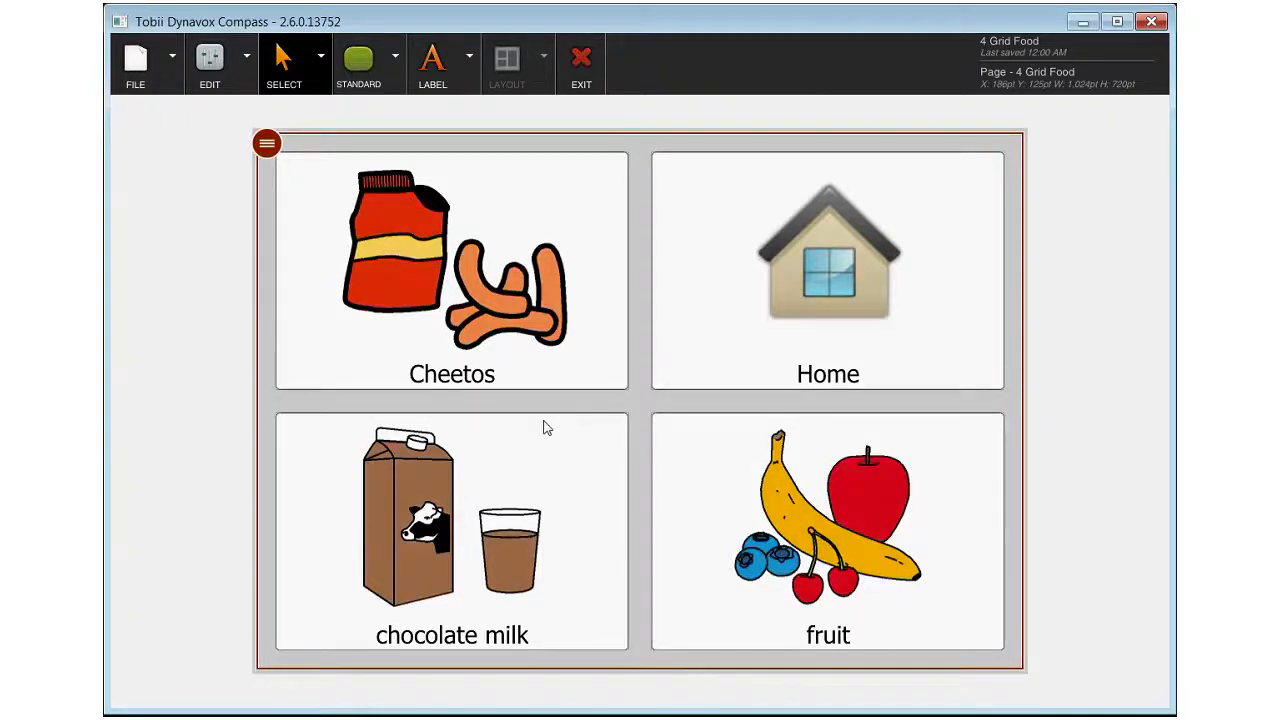
# Step: Add an OpenHomePage() action after SpeakMessage() to the Home button's script on the food page
pyautogui.click(826, 370)
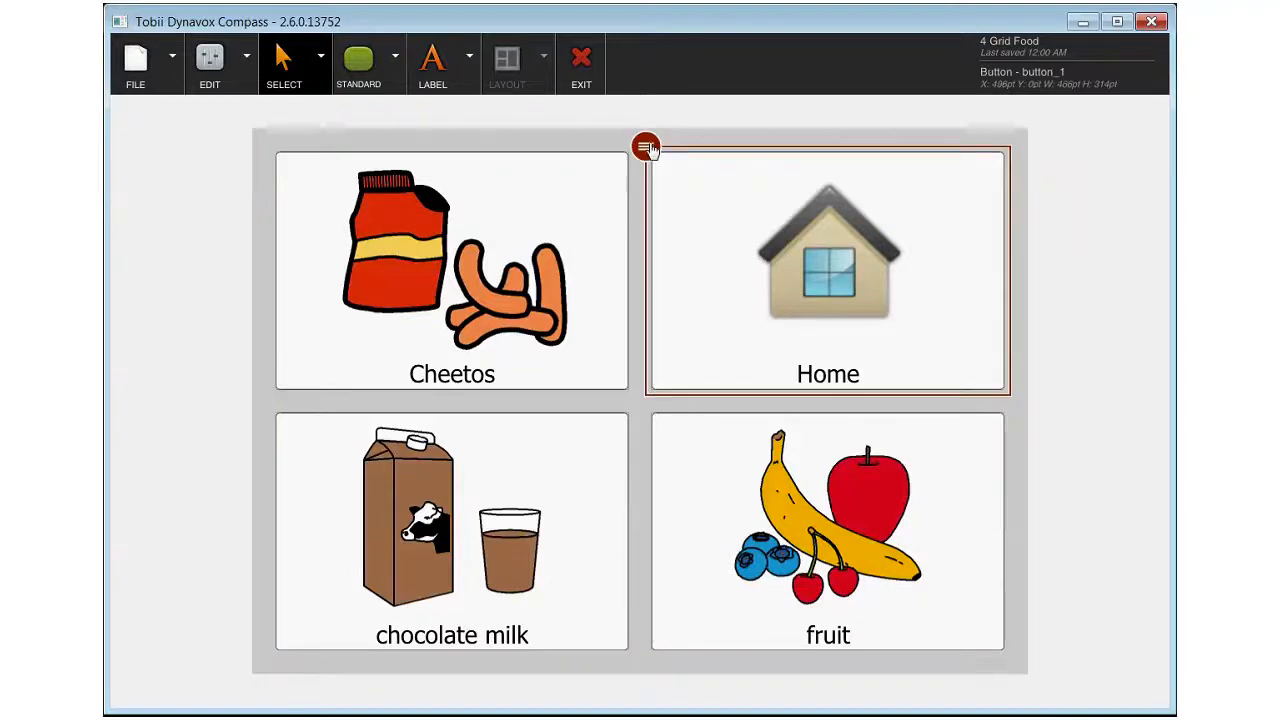
pyautogui.click(645, 147)
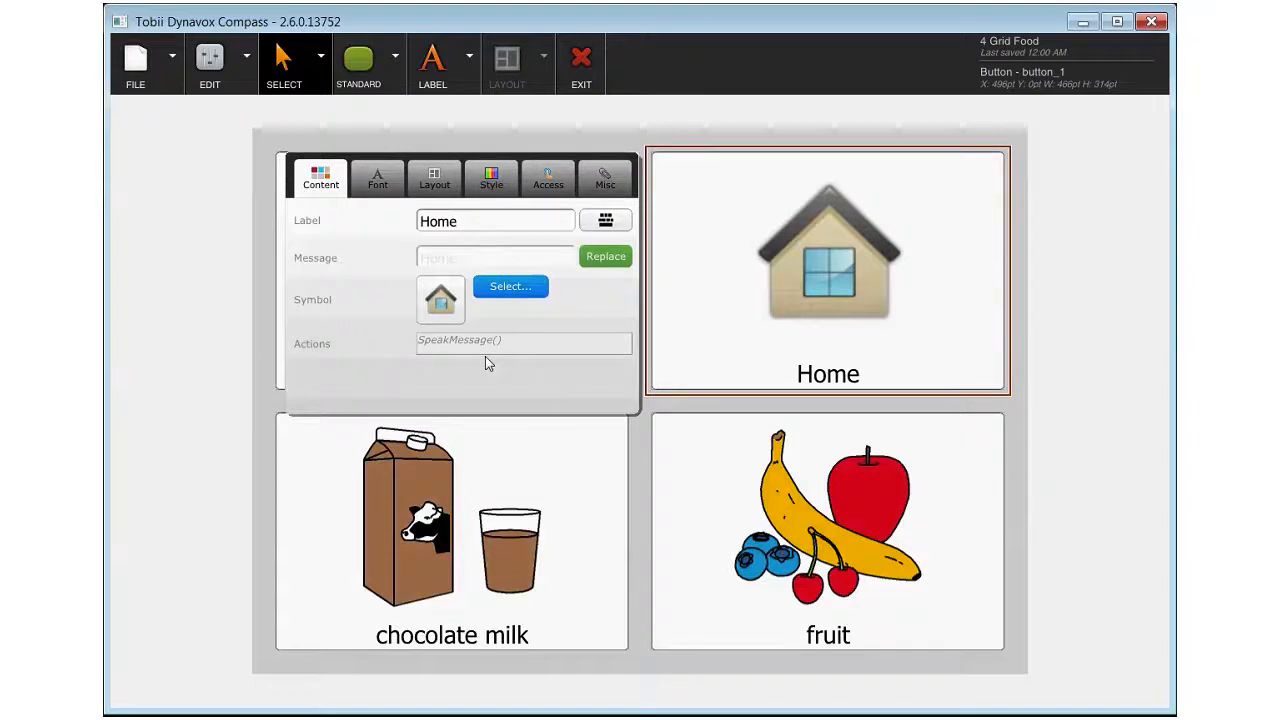
pyautogui.click(530, 344)
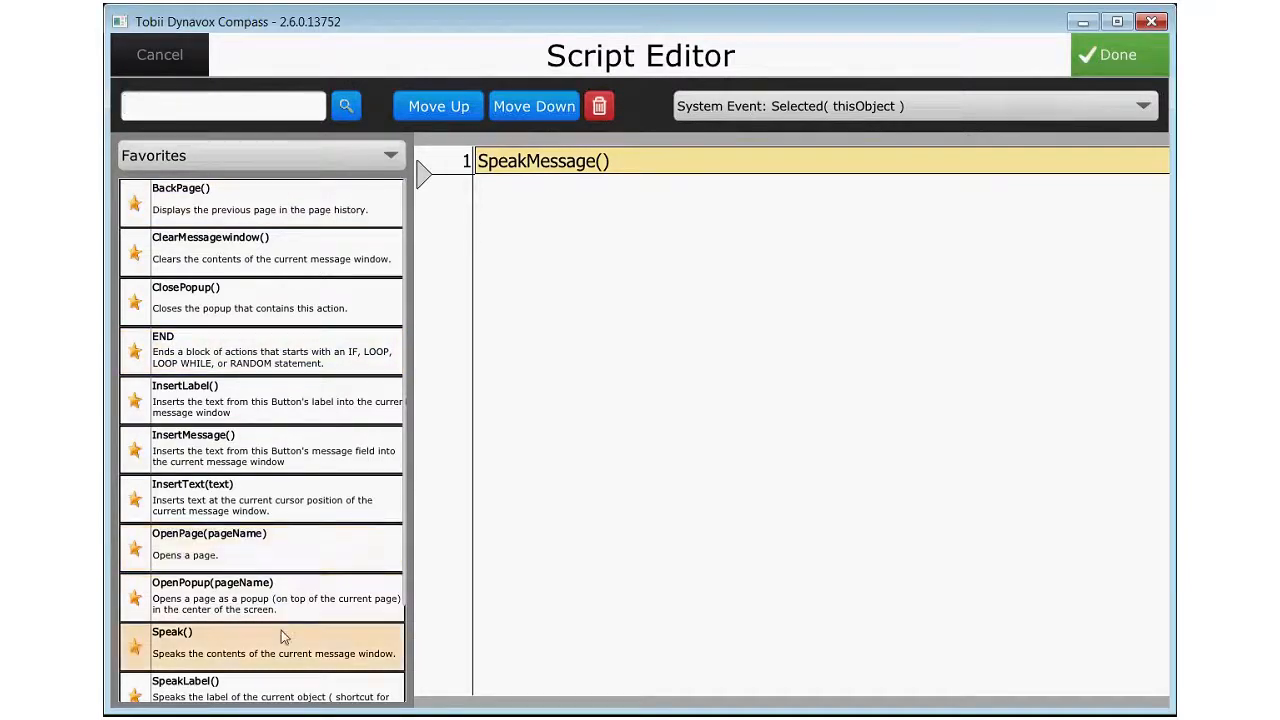
pyautogui.click(157, 107)
pyautogui.write('open')
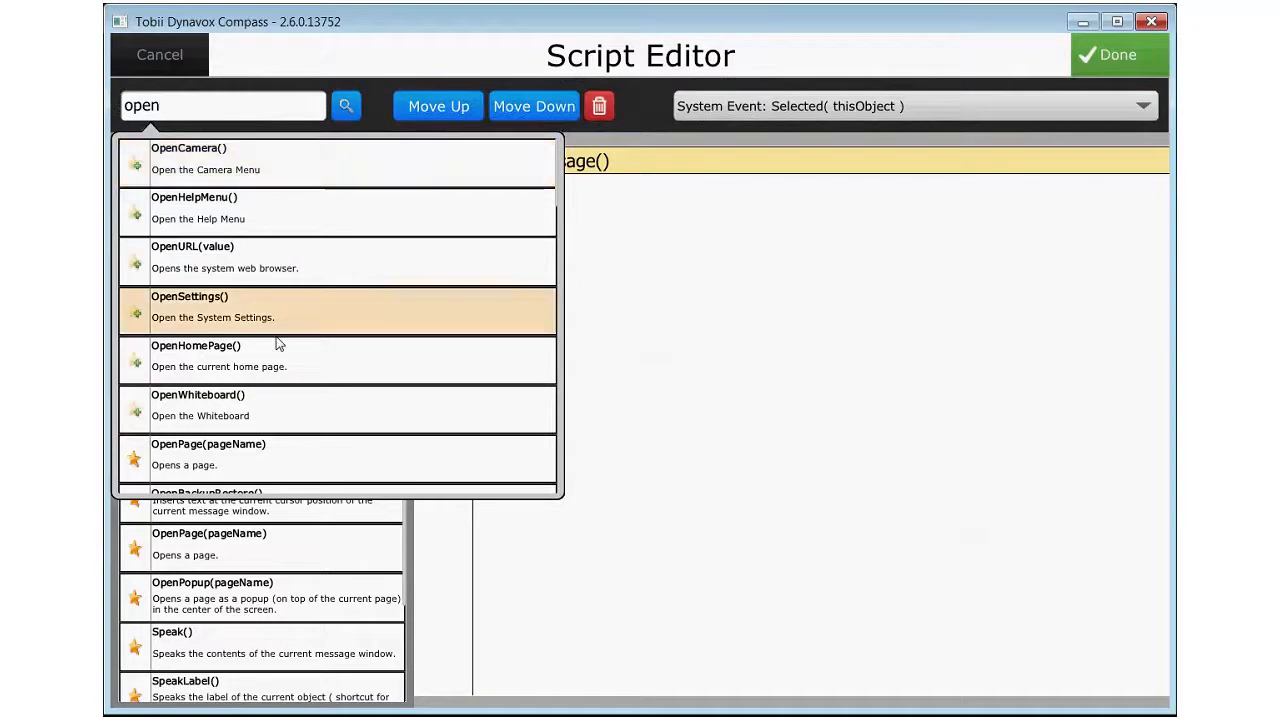
pyautogui.click(211, 365)
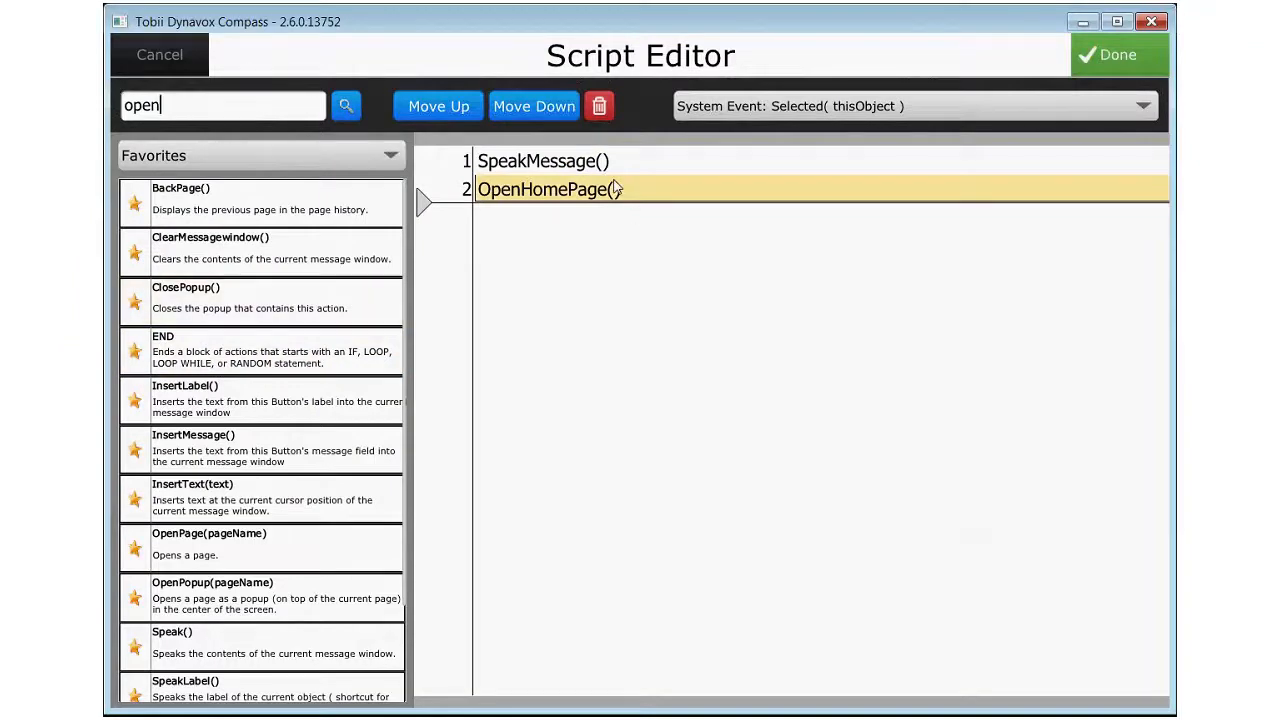
pyautogui.click(1109, 66)
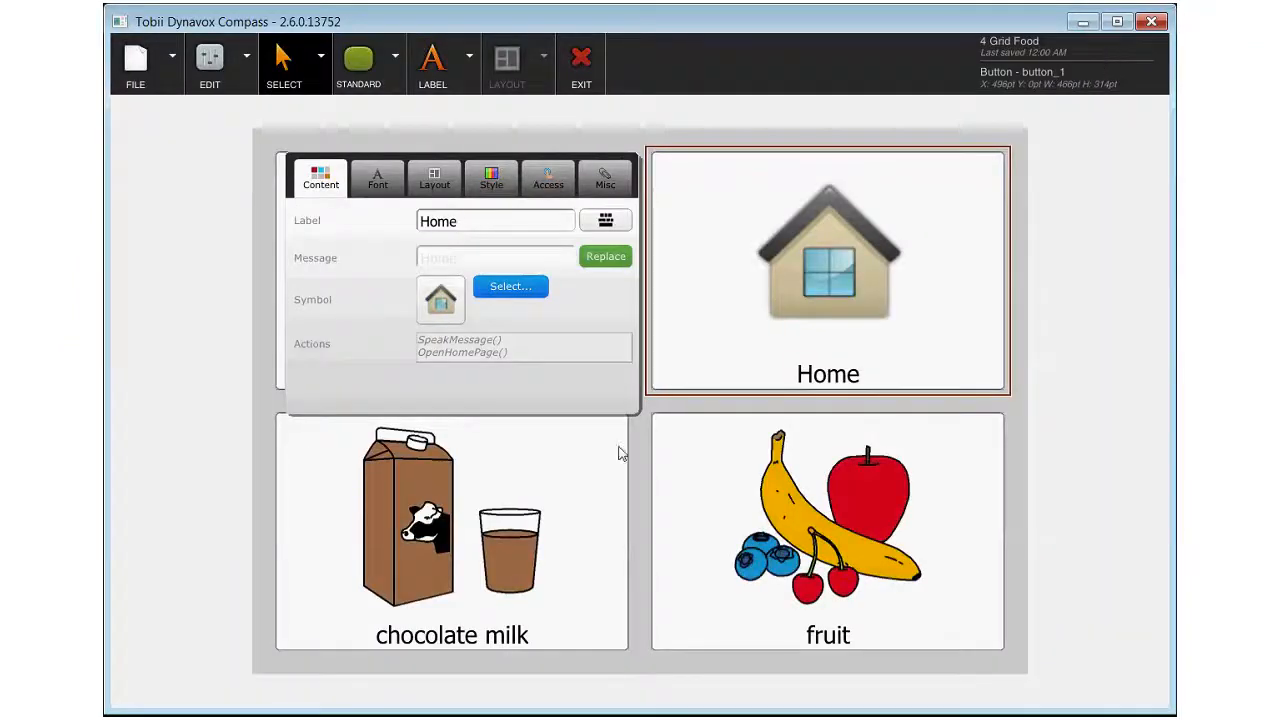
pyautogui.click(618, 453)
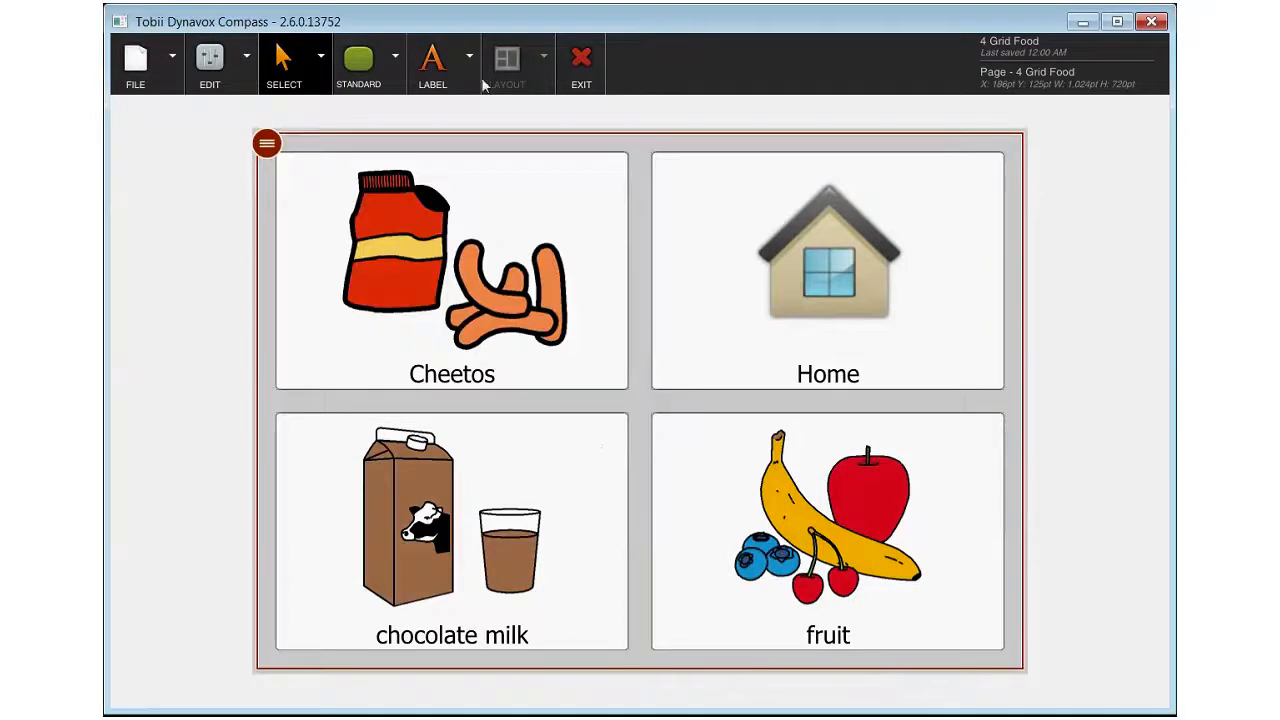
# Step: Exit the editor, saving the changes to the 4 Grid Food page, and test its Home button
pyautogui.click(579, 60)
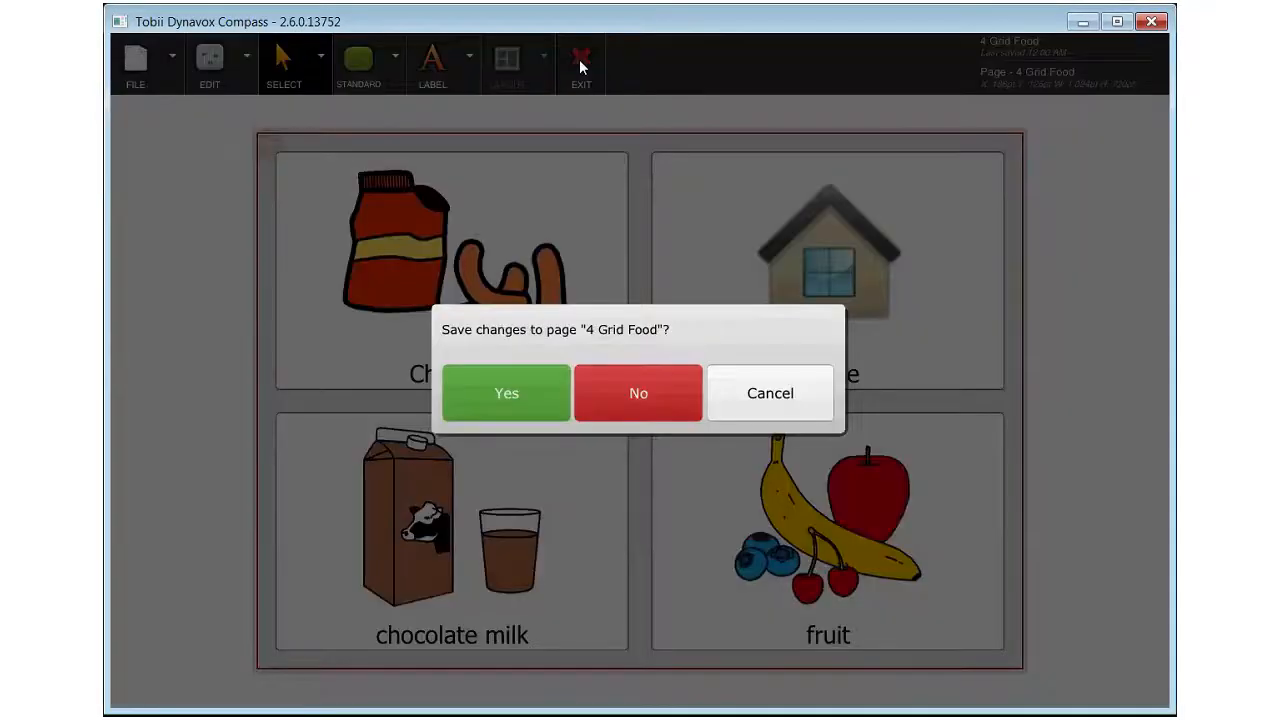
pyautogui.click(537, 412)
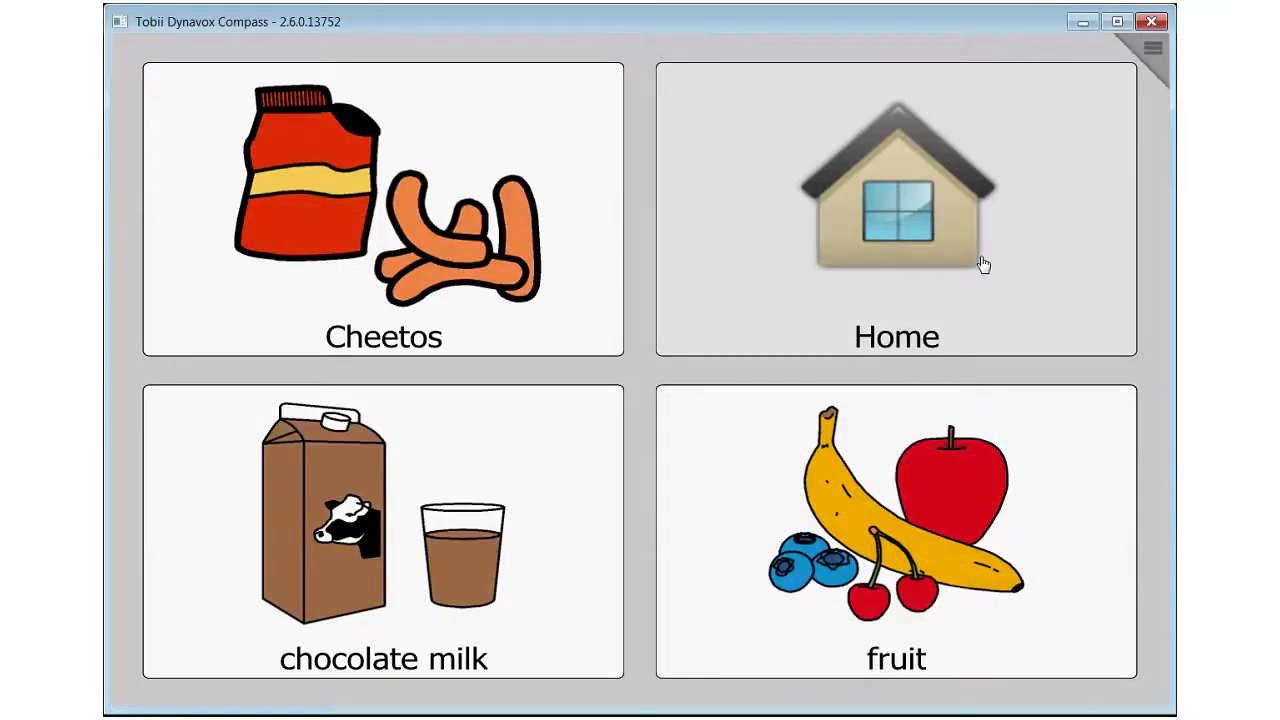
pyautogui.click(925, 196)
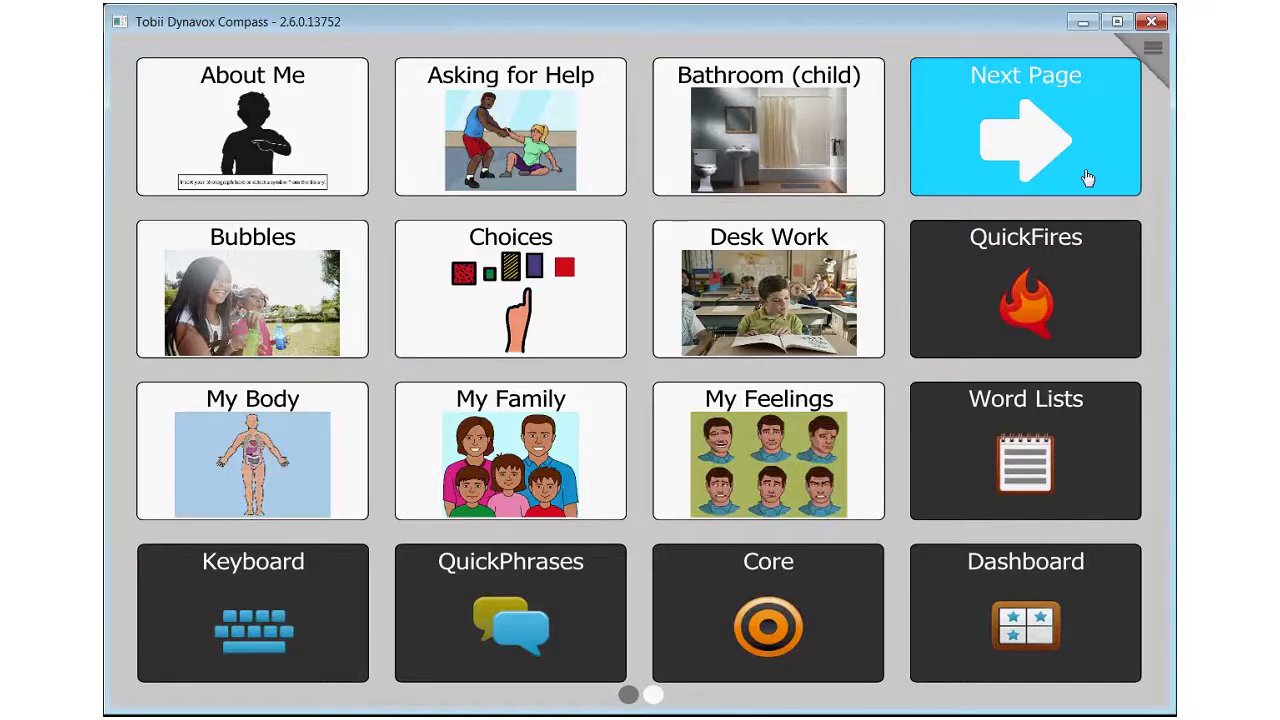
# Step: Find the 4 Grid Home Page in the Page Browser and open it in the editor
pyautogui.click(1155, 55)
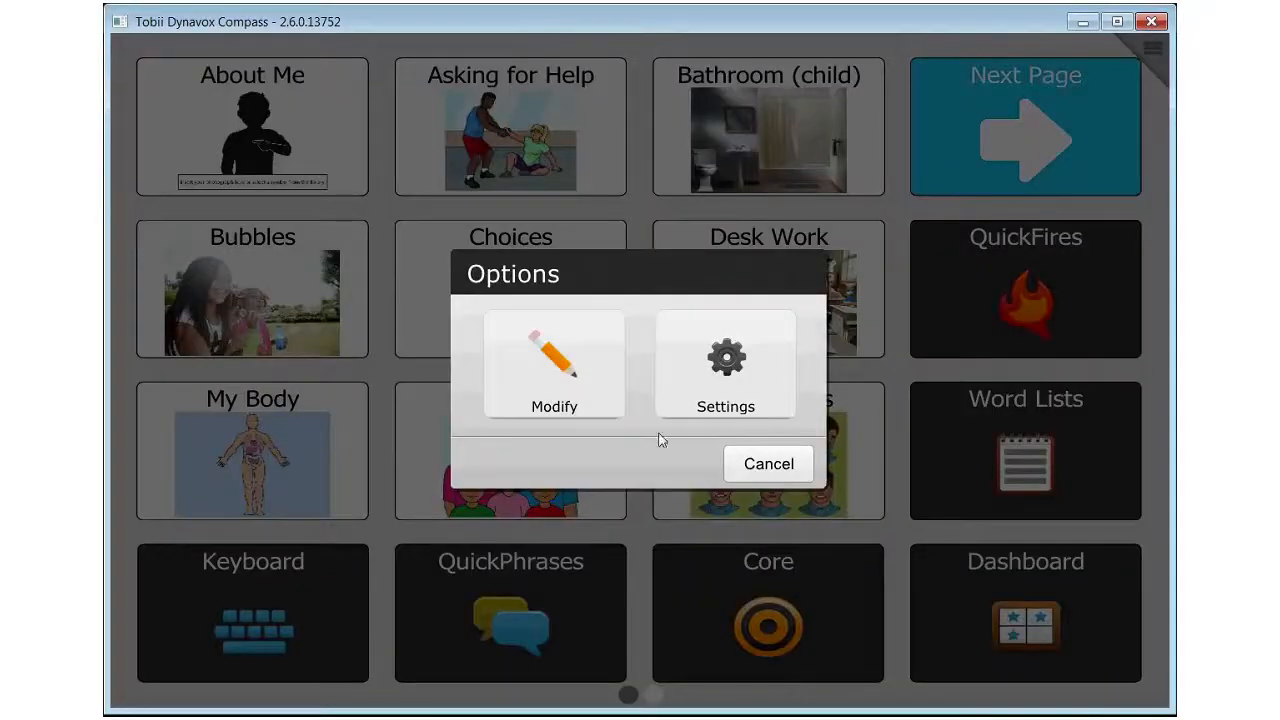
pyautogui.click(710, 408)
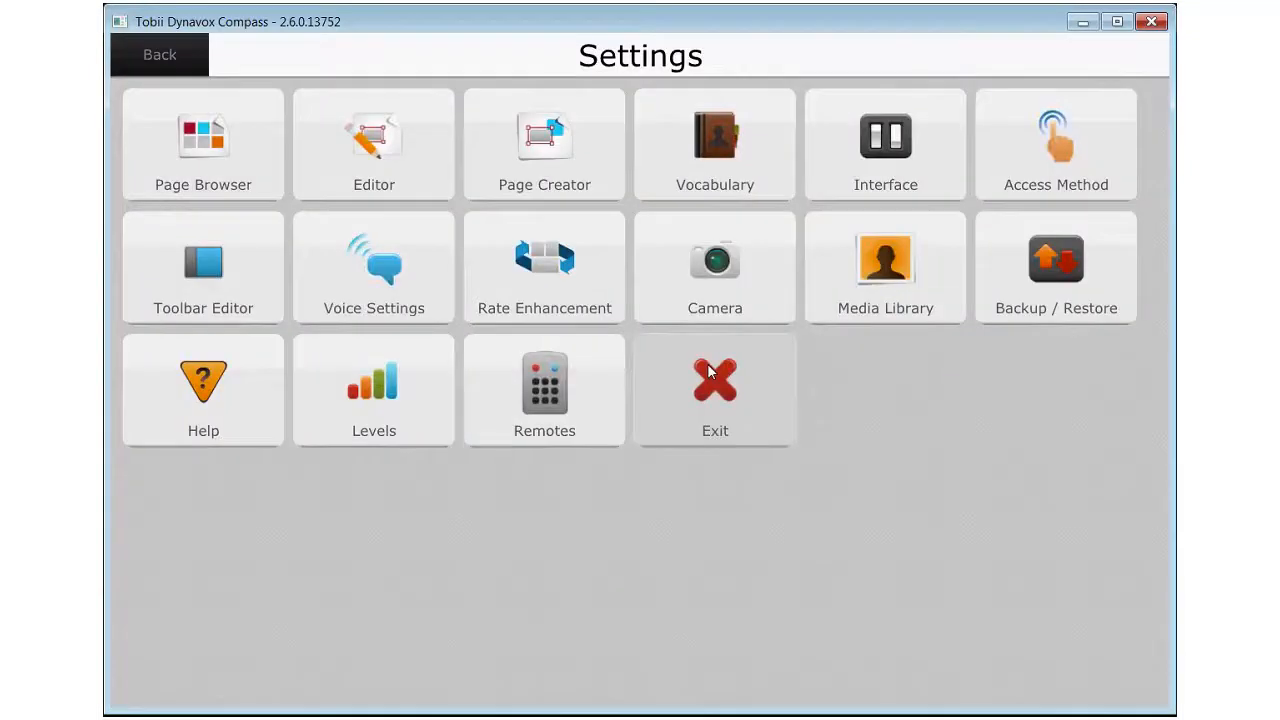
pyautogui.click(230, 166)
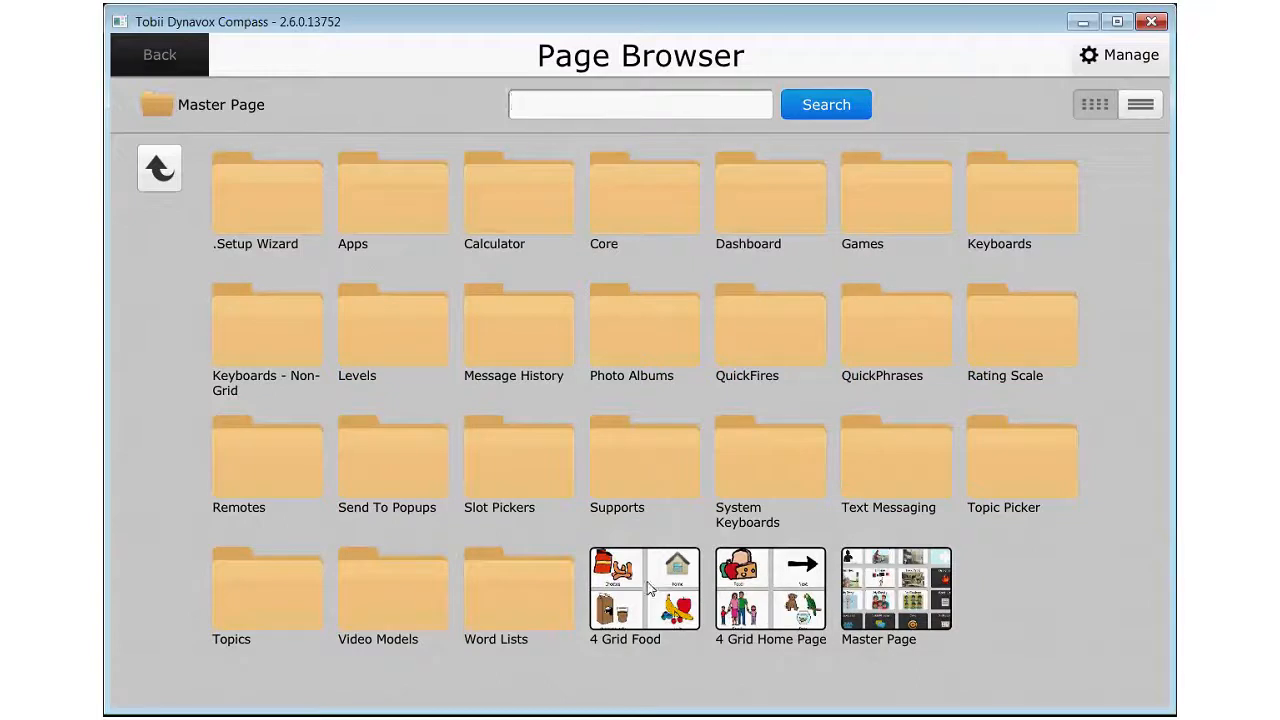
pyautogui.click(792, 571)
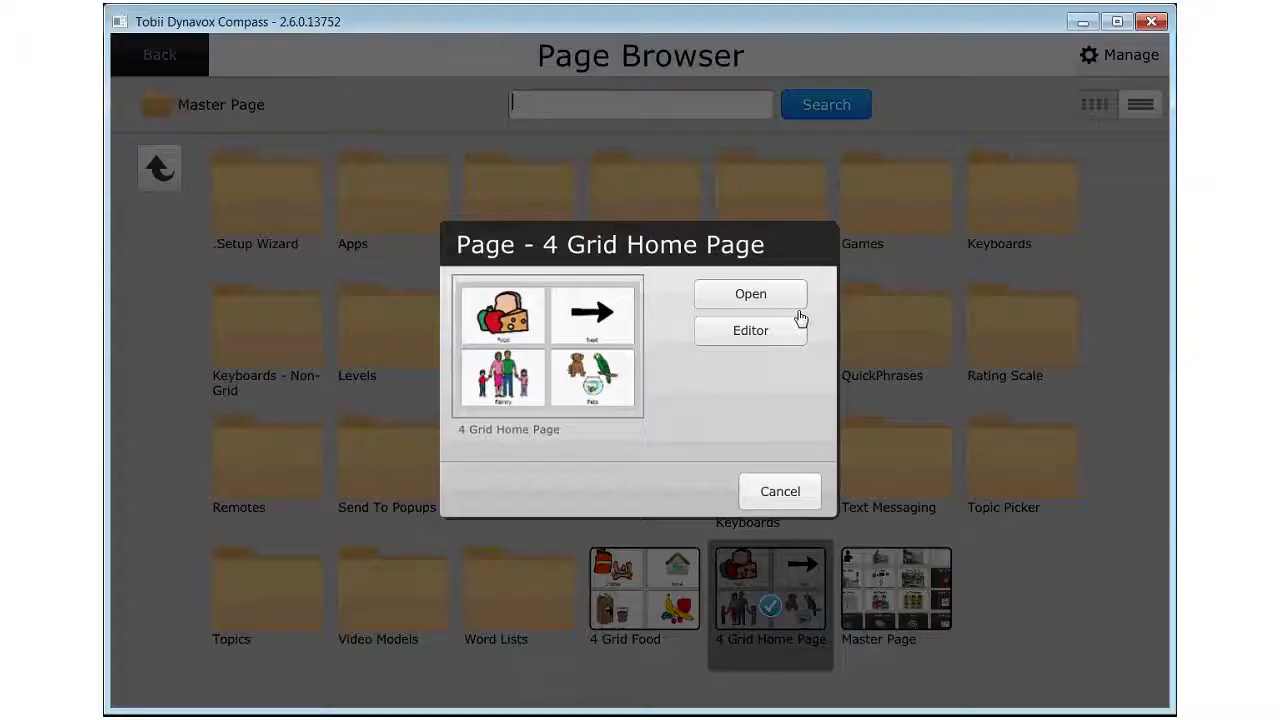
pyautogui.click(795, 330)
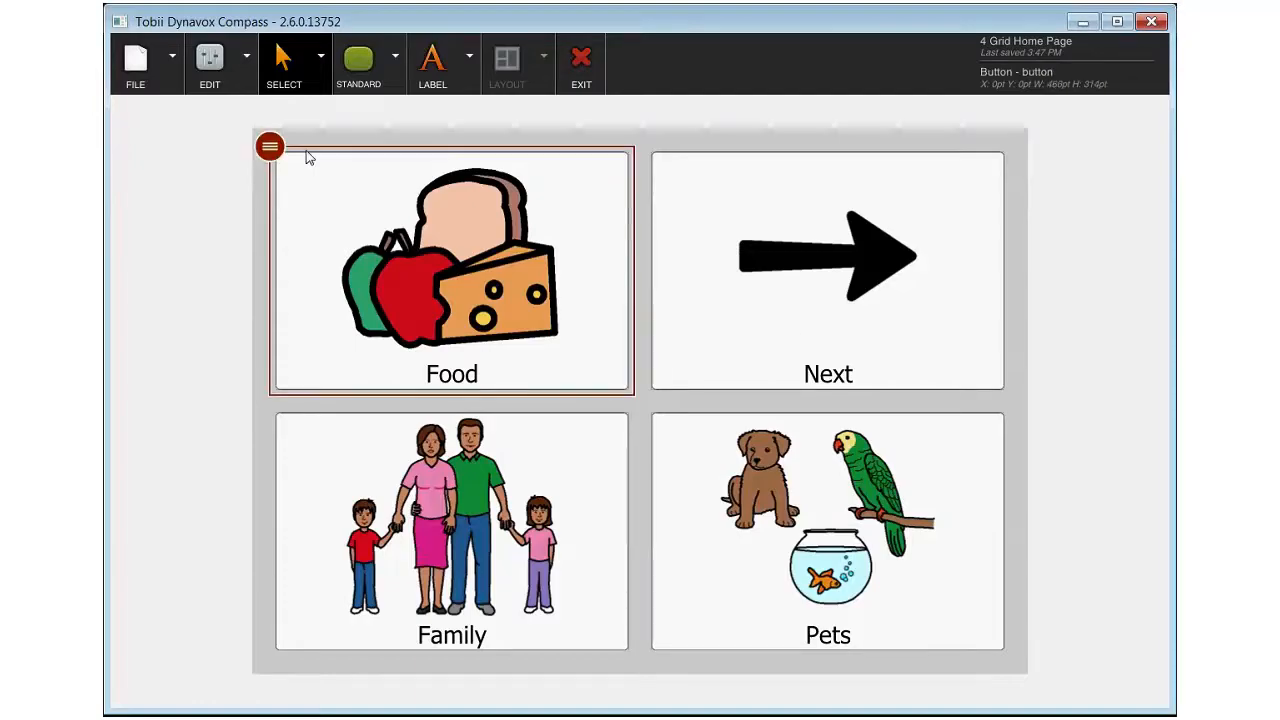
# Step: Add an OpenPage action targeting "4 Grid Food" after SpeakMessage() in the Food button's script
pyautogui.click(270, 148)
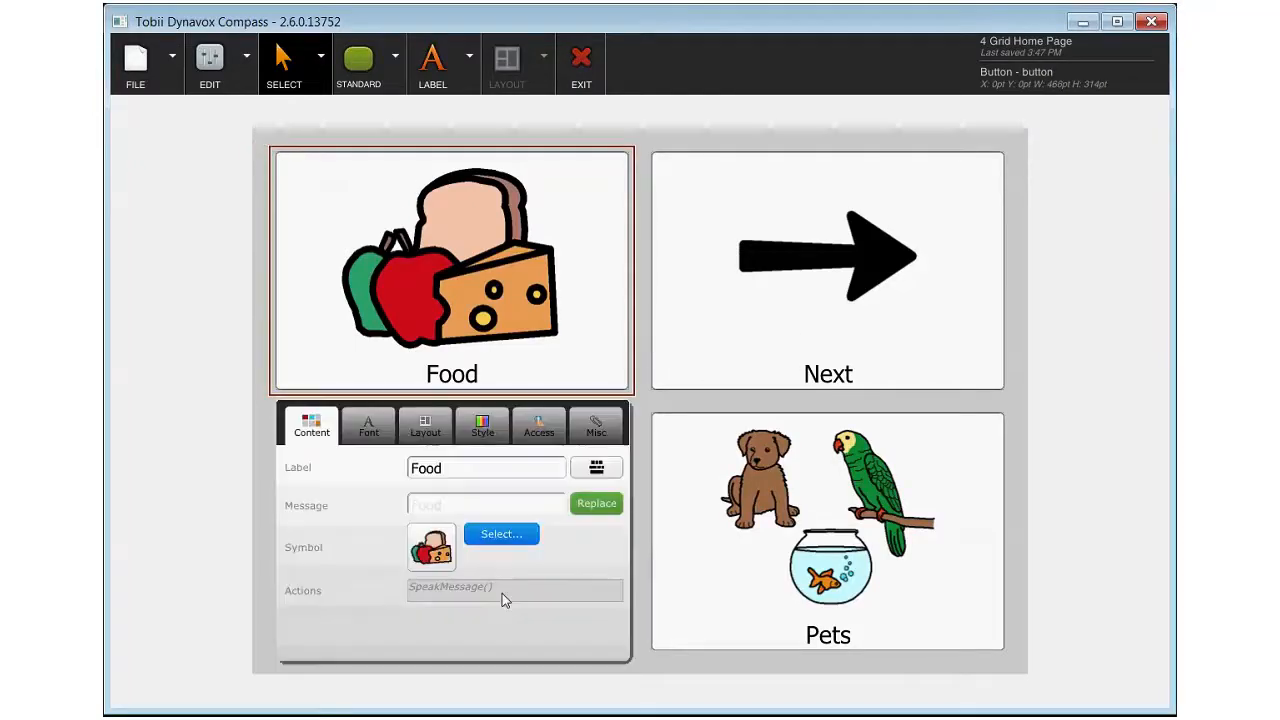
pyautogui.click(504, 594)
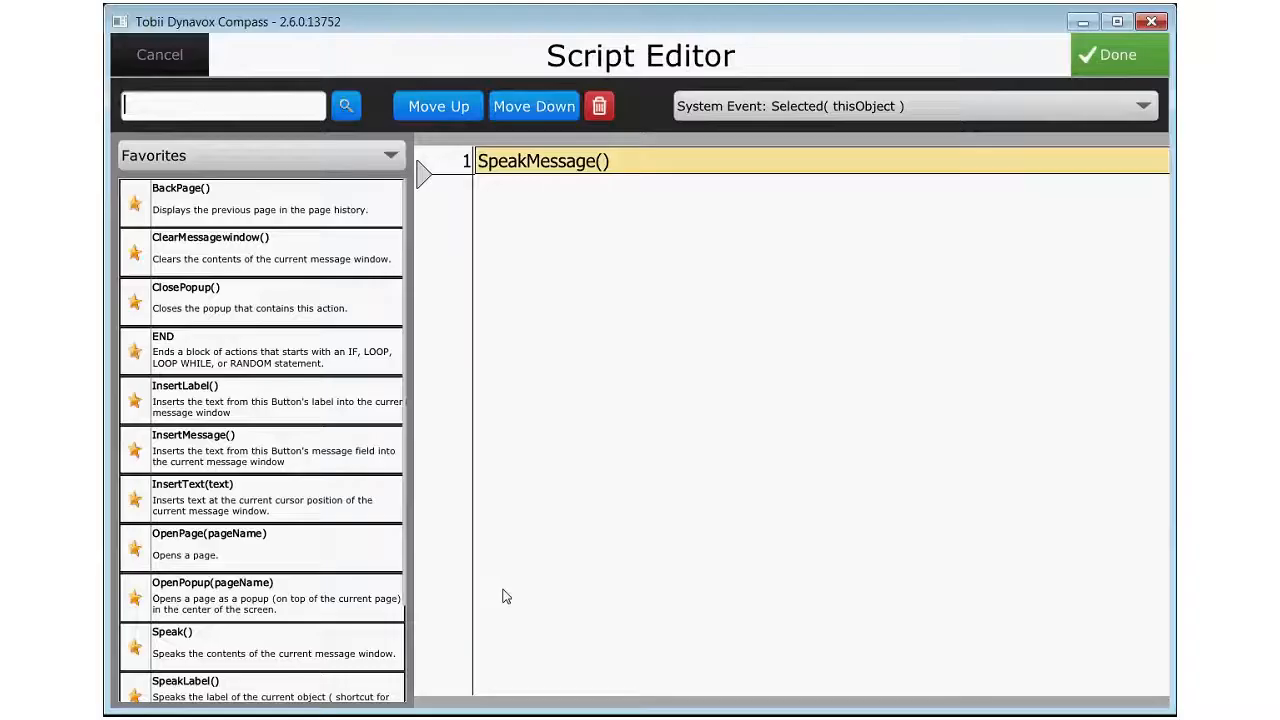
pyautogui.write('open')
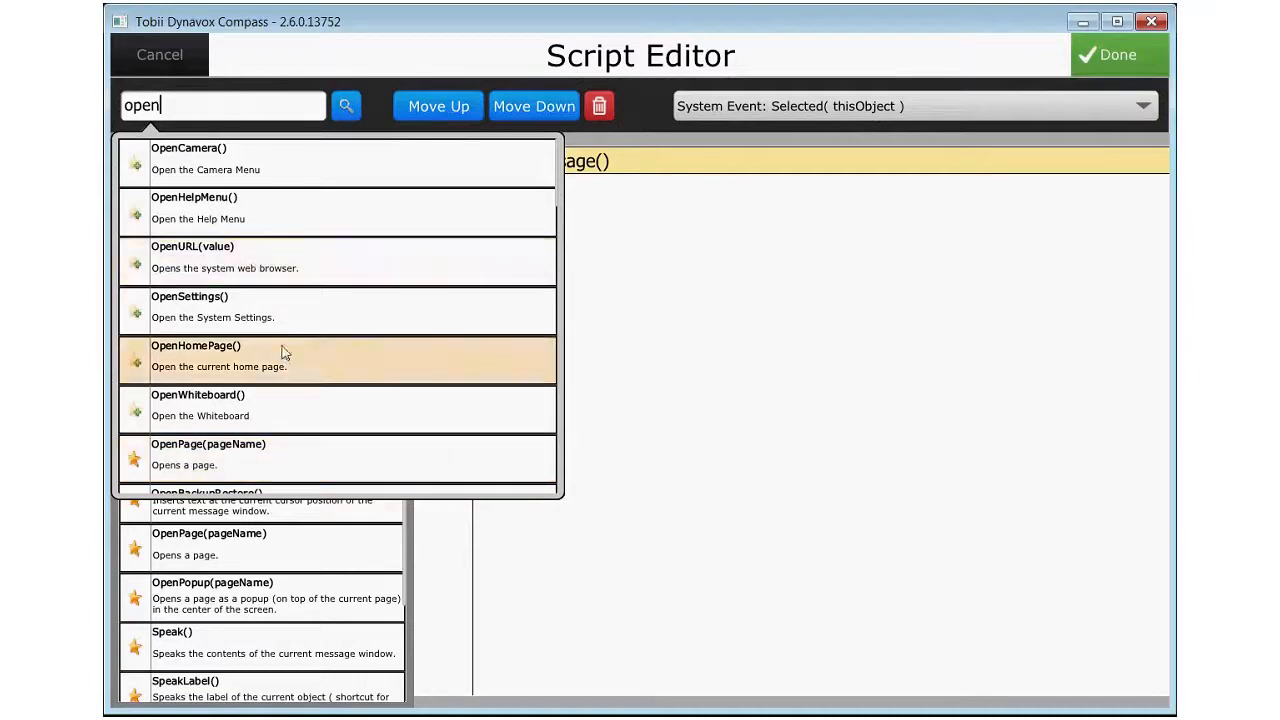
pyautogui.click(277, 458)
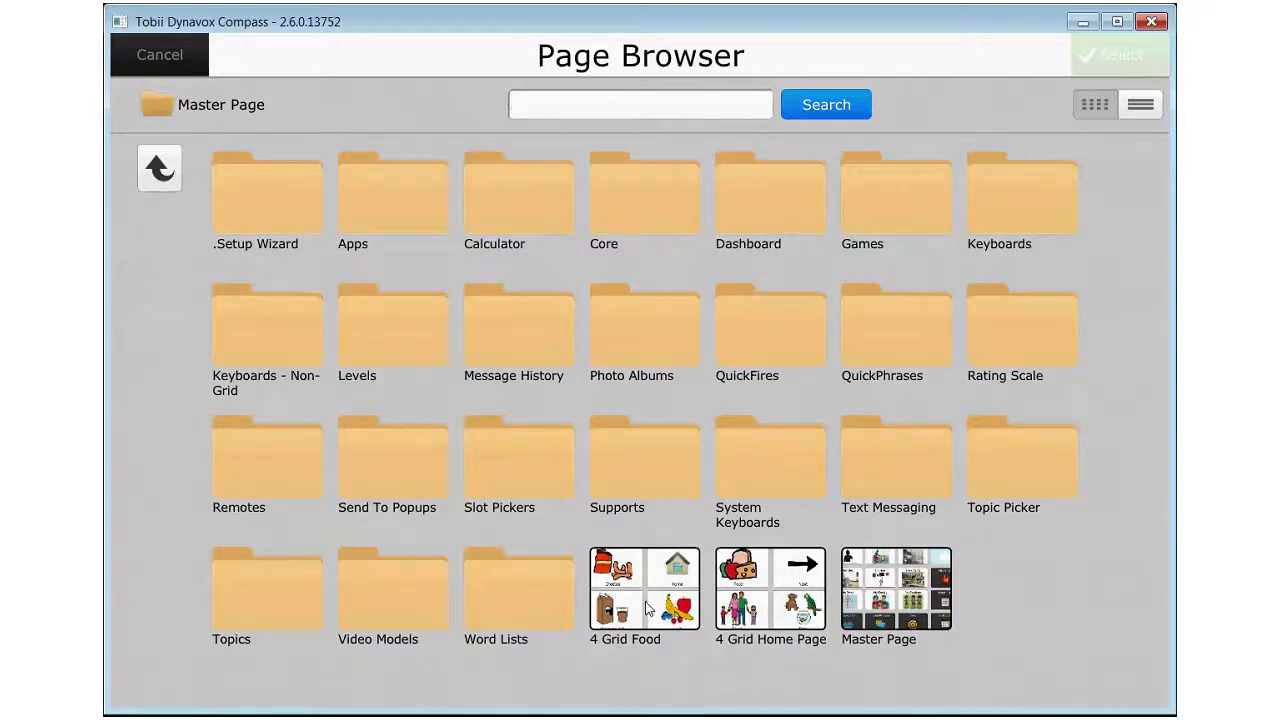
pyautogui.doubleClick(647, 609)
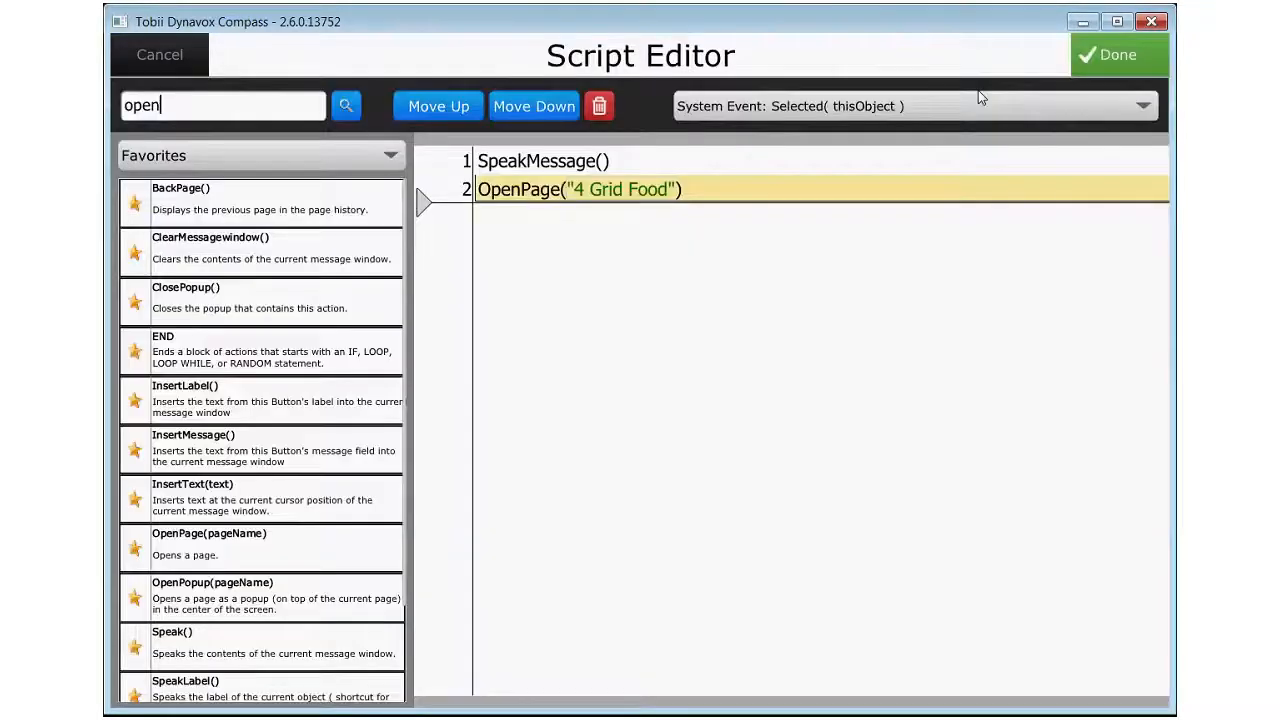
pyautogui.click(1097, 60)
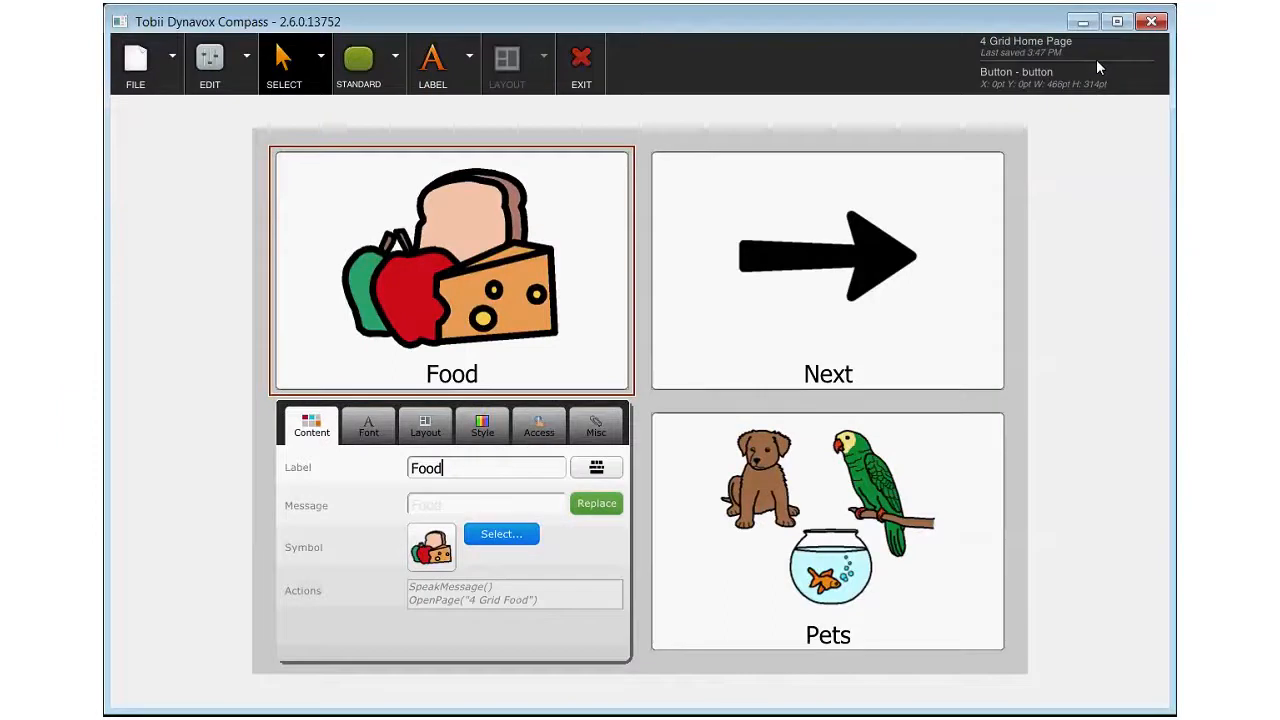
pyautogui.click(1004, 395)
pyautogui.click(1004, 395)
# Step: Exit the editor, saving the changes to the 4 Grid Home Page, and test its Food button
pyautogui.click(580, 75)
pyautogui.click(492, 384)
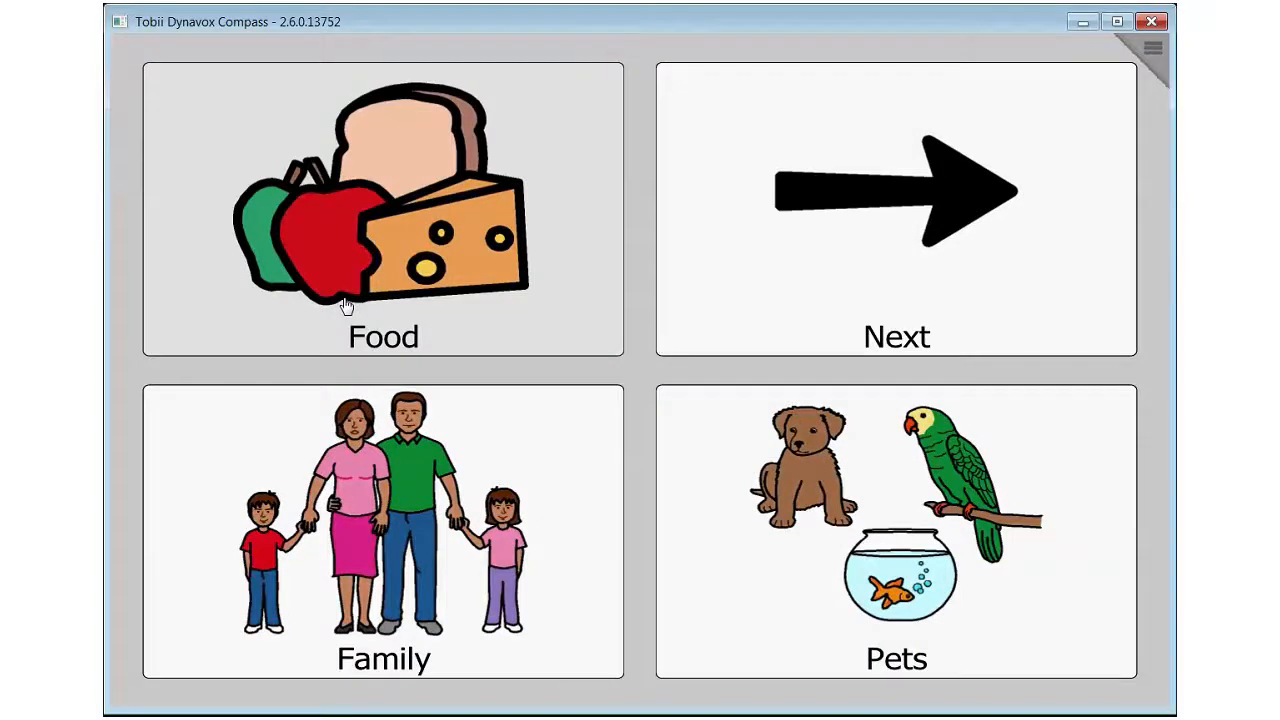
pyautogui.click(346, 306)
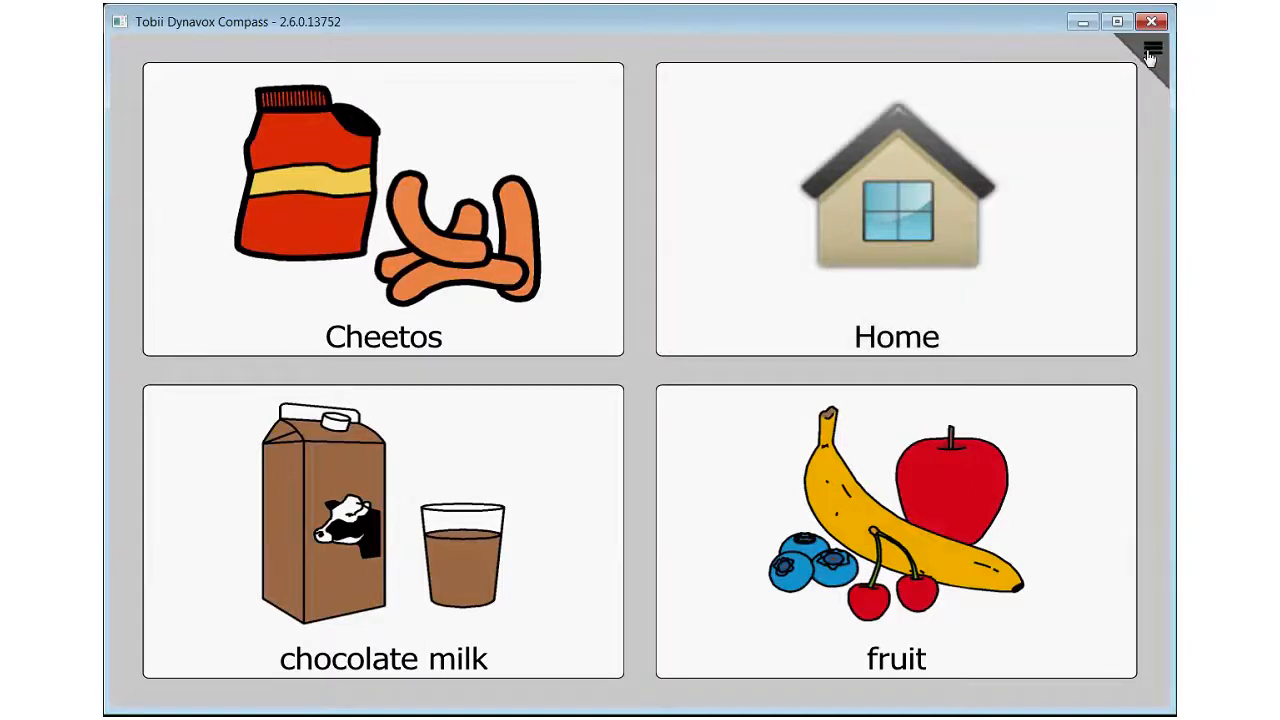
# Step: Set 4 Grid Home Page as the home page in the interface settings and test the food page's Home button
pyautogui.click(1147, 60)
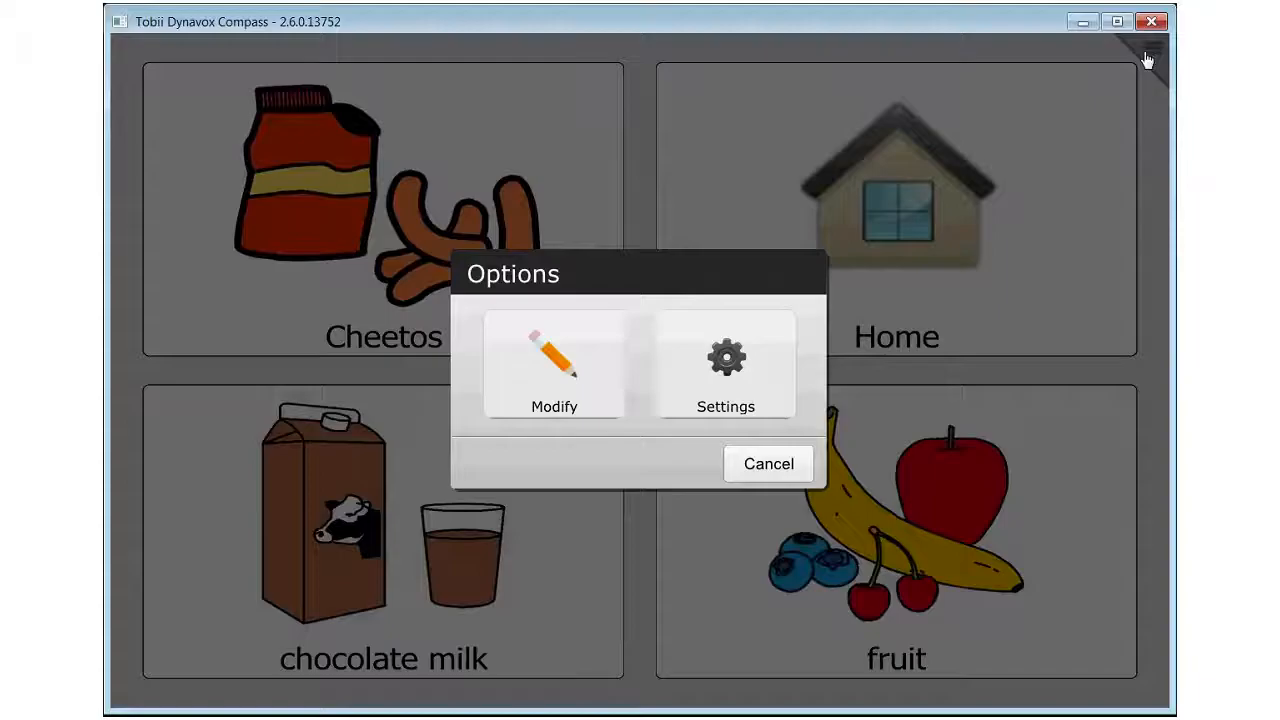
pyautogui.click(737, 412)
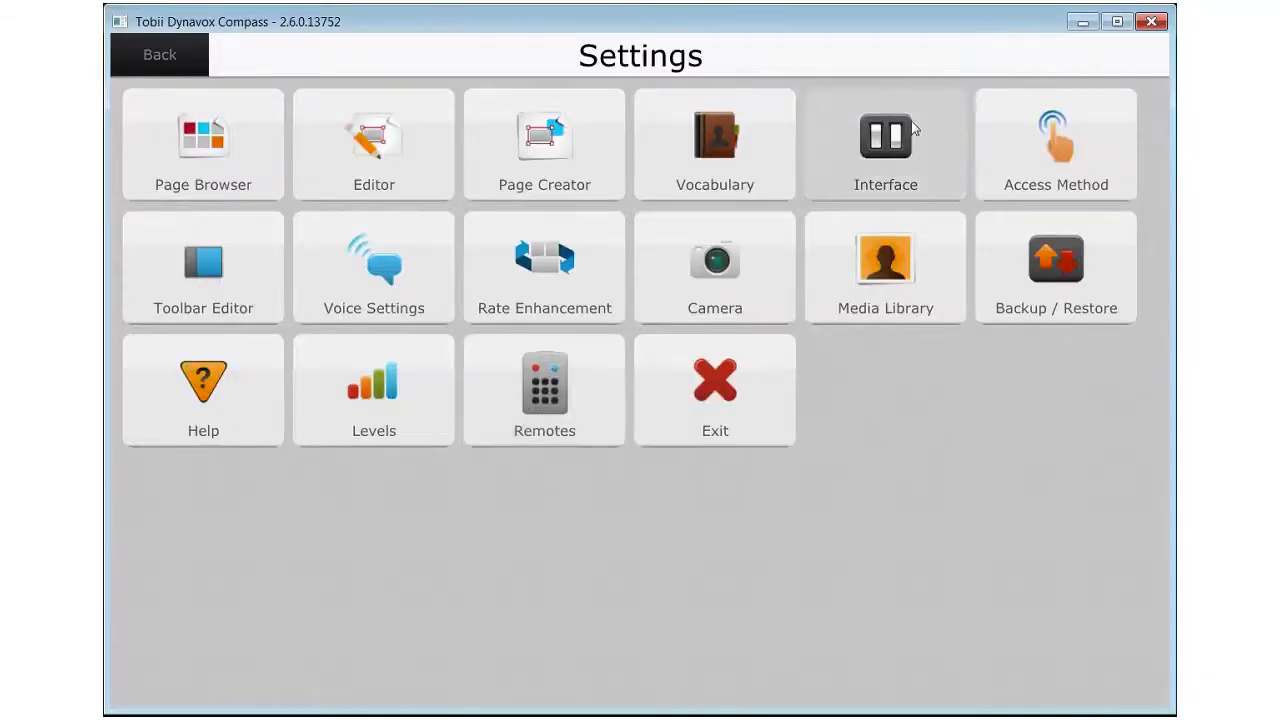
pyautogui.click(924, 158)
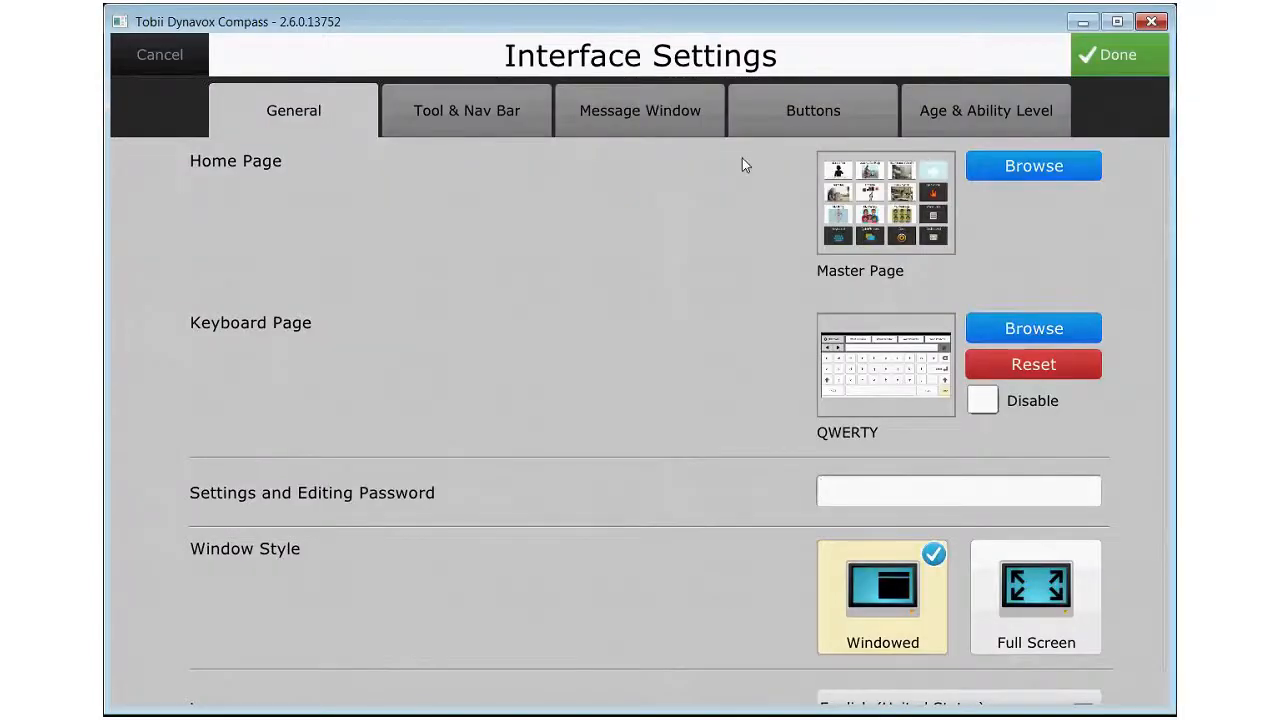
pyautogui.click(1050, 166)
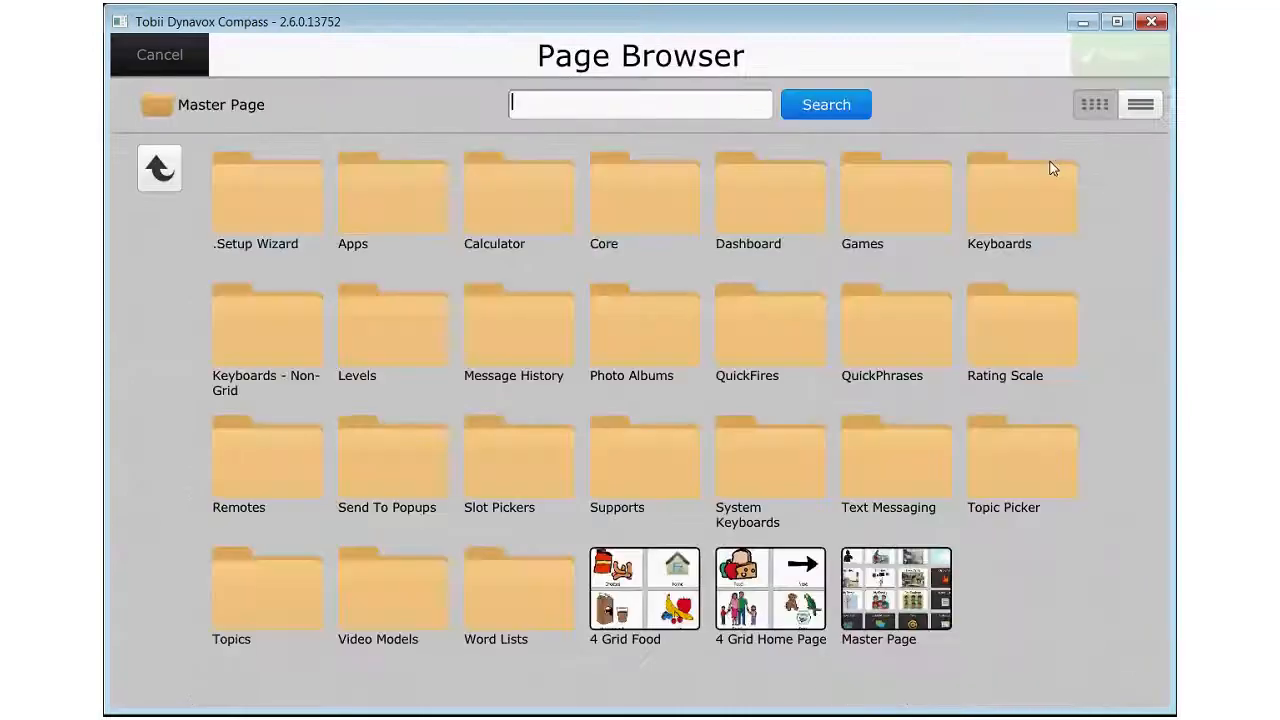
pyautogui.click(780, 604)
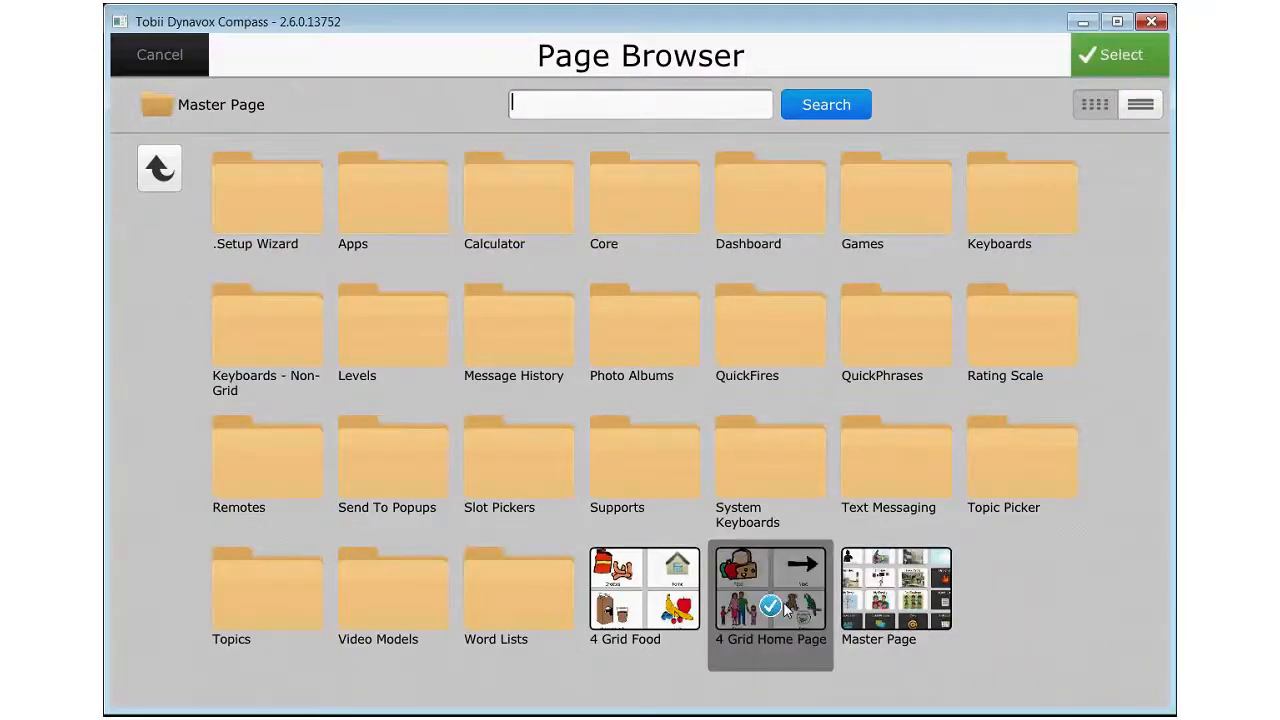
pyautogui.click(1104, 60)
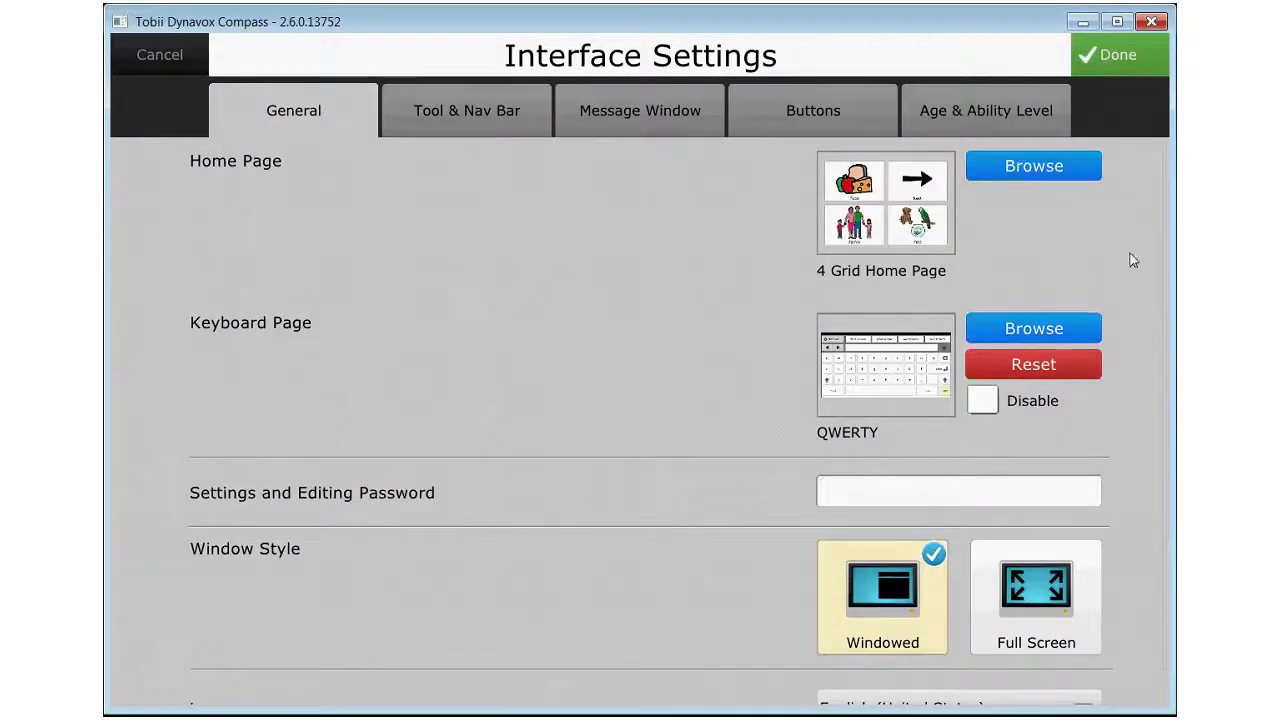
pyautogui.click(1118, 60)
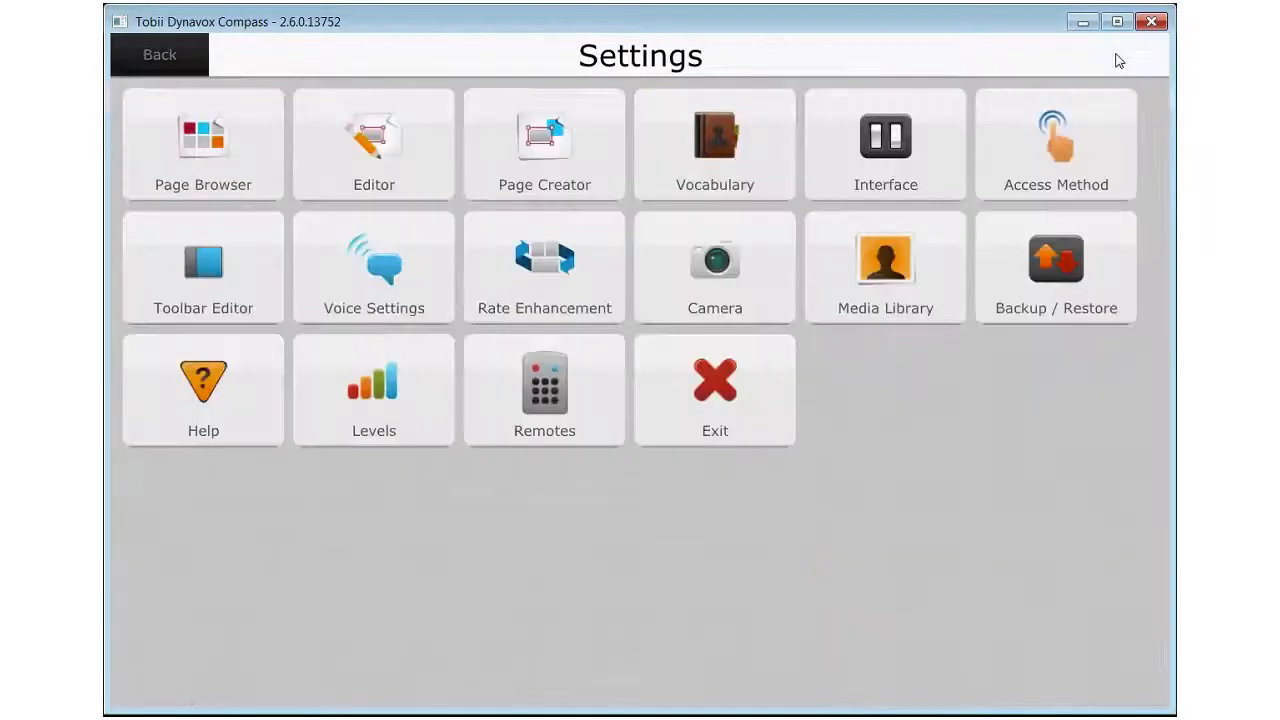
pyautogui.click(160, 54)
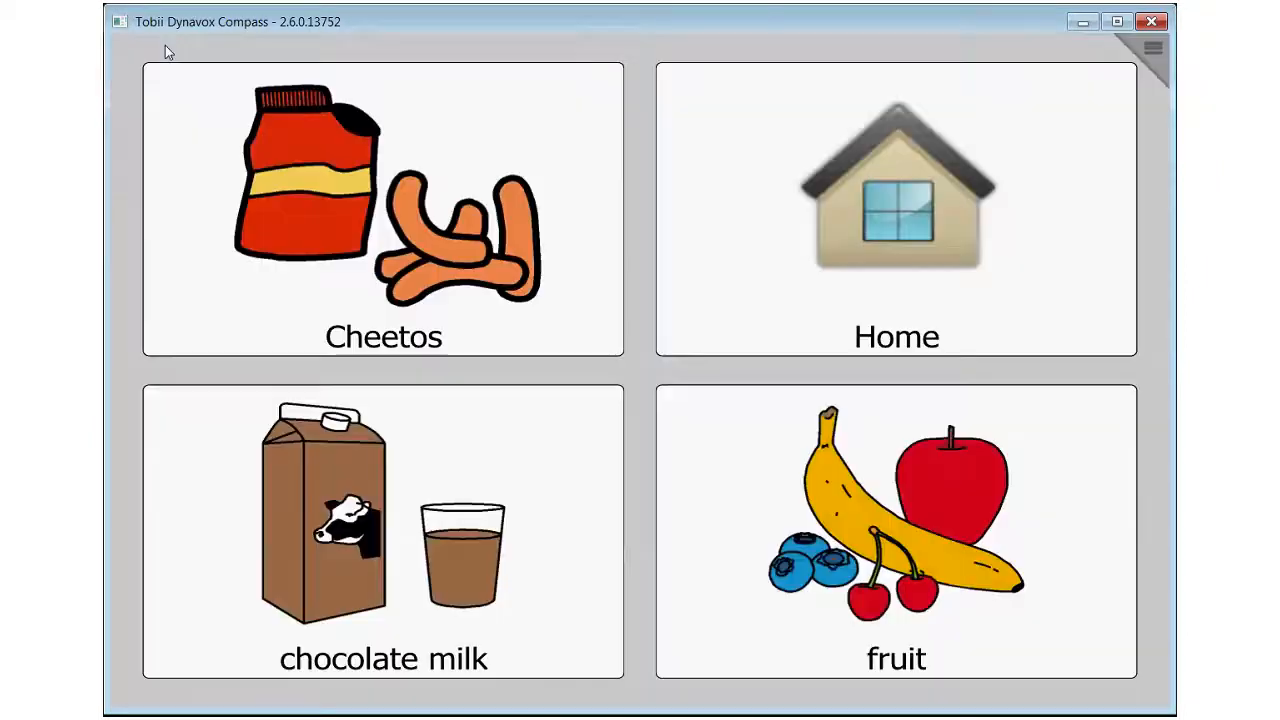
pyautogui.click(900, 244)
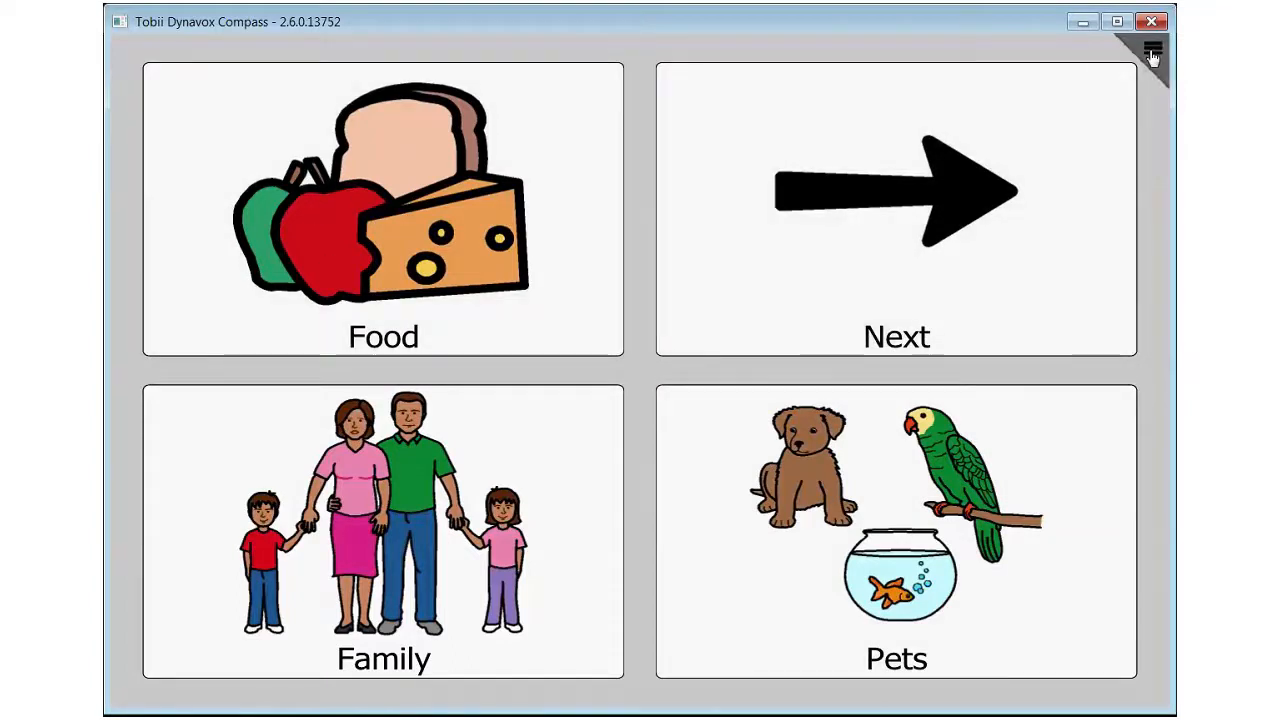
# Step: Switch the home page to Modify mode and open the Food button's content properties
pyautogui.click(1153, 55)
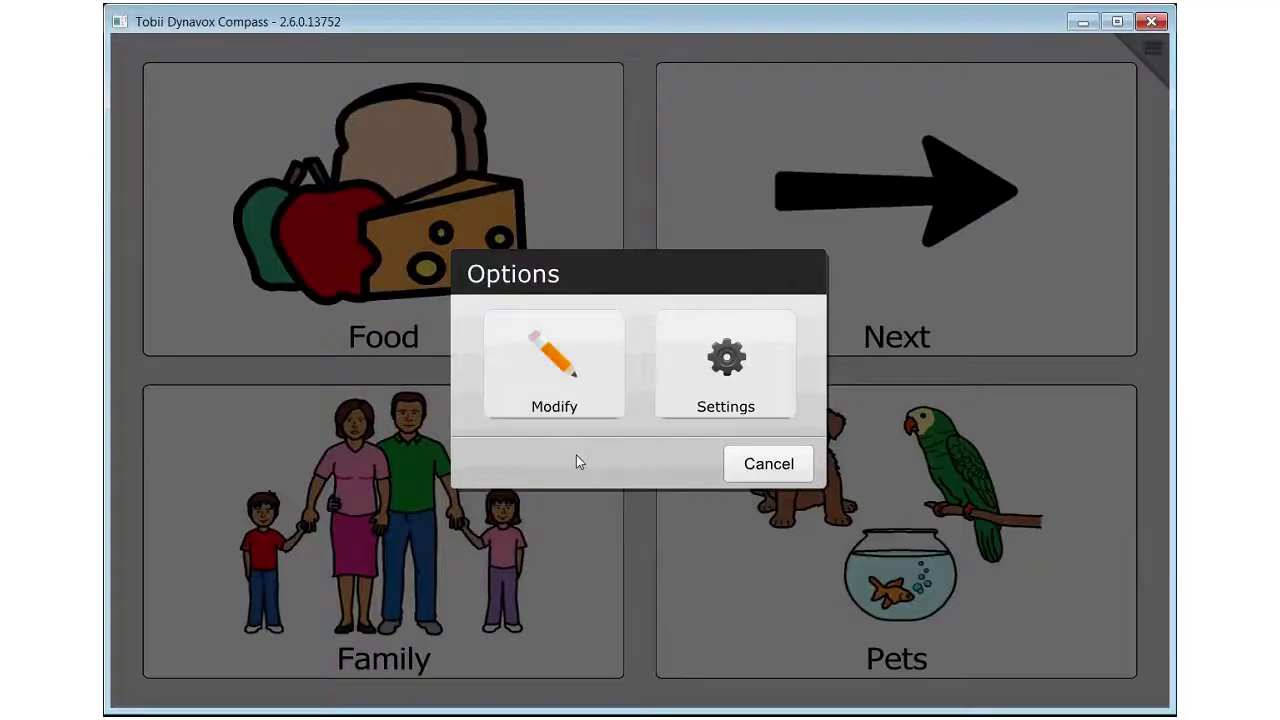
pyautogui.click(594, 404)
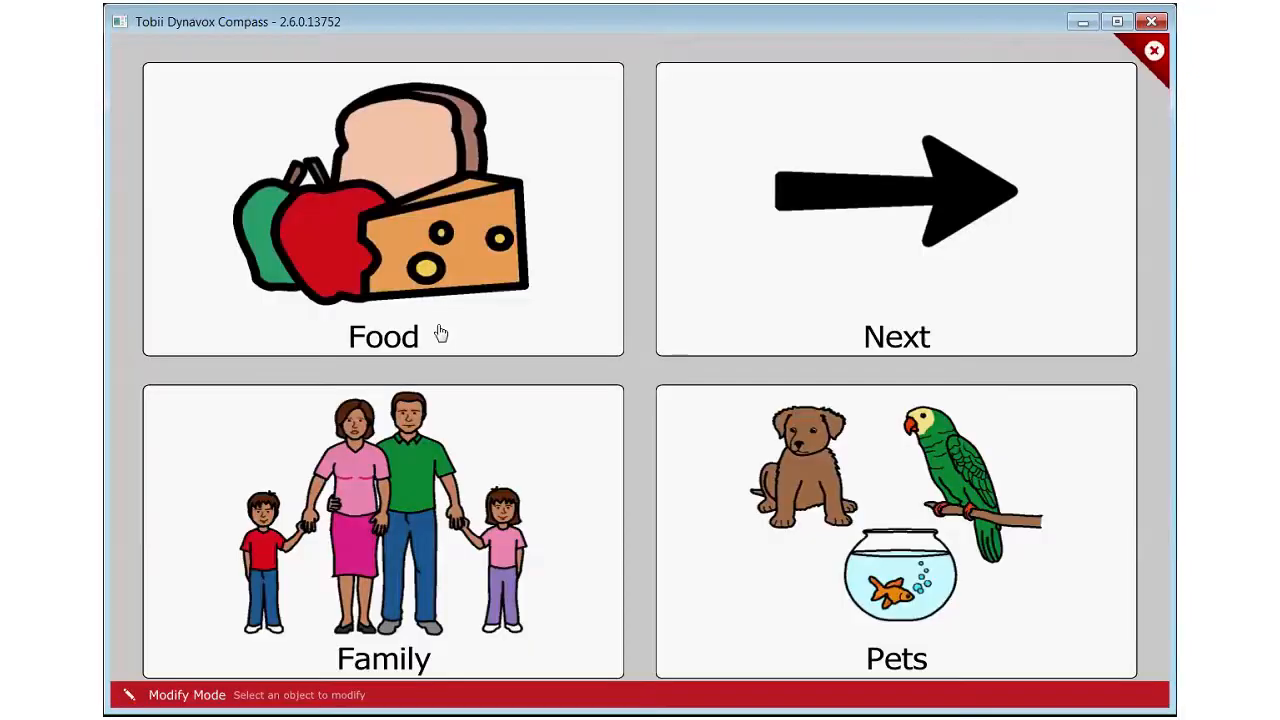
pyautogui.click(441, 333)
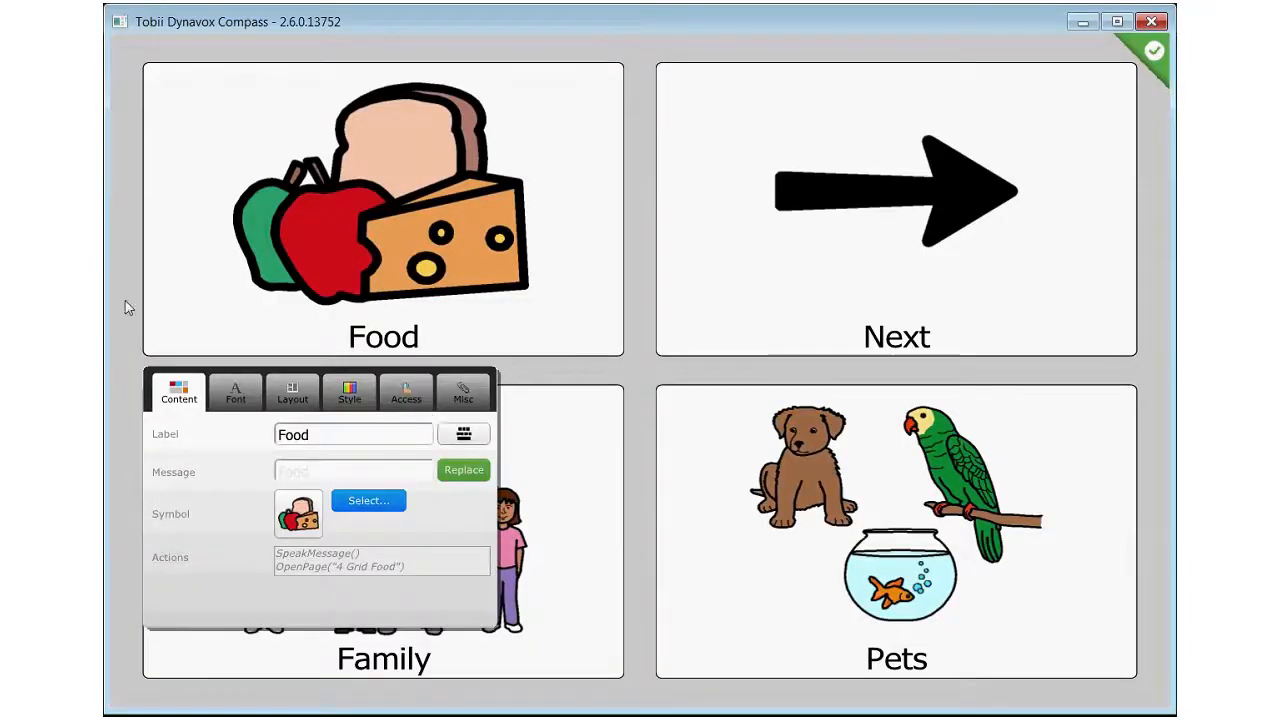
# Step: Set the Food button's fill color to the medium green theme color and close its properties
pyautogui.click(352, 398)
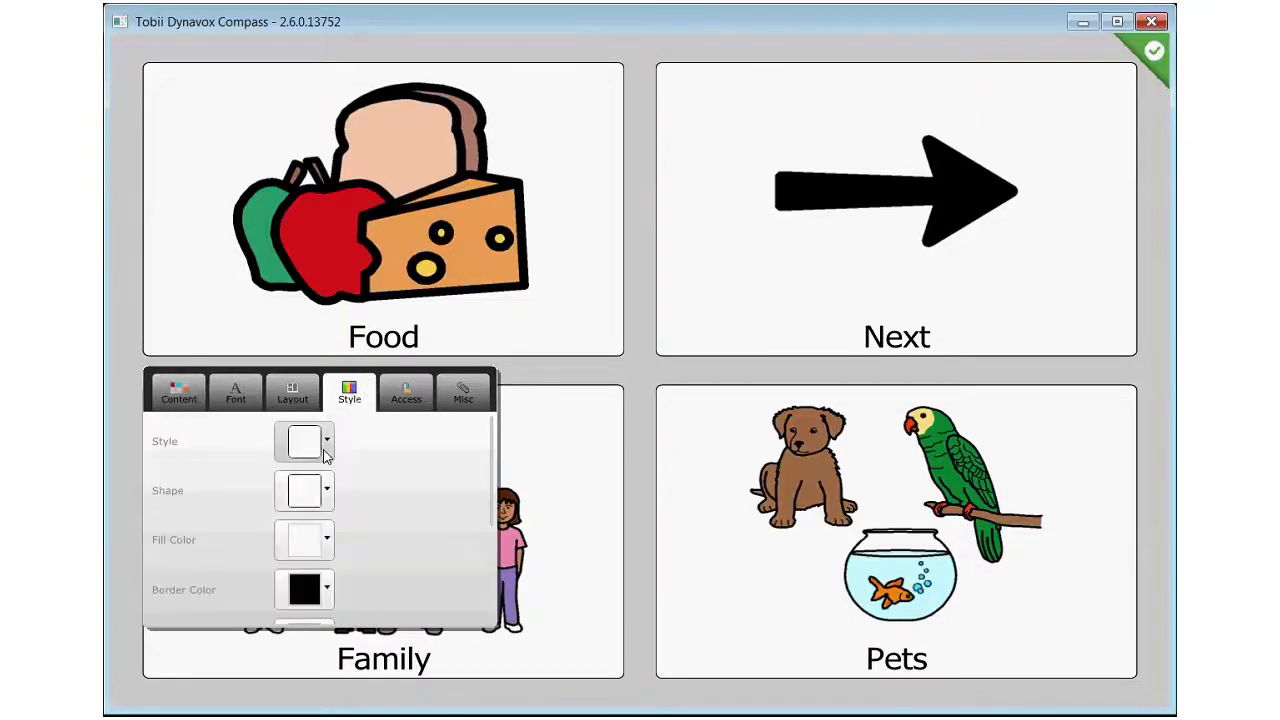
pyautogui.click(326, 539)
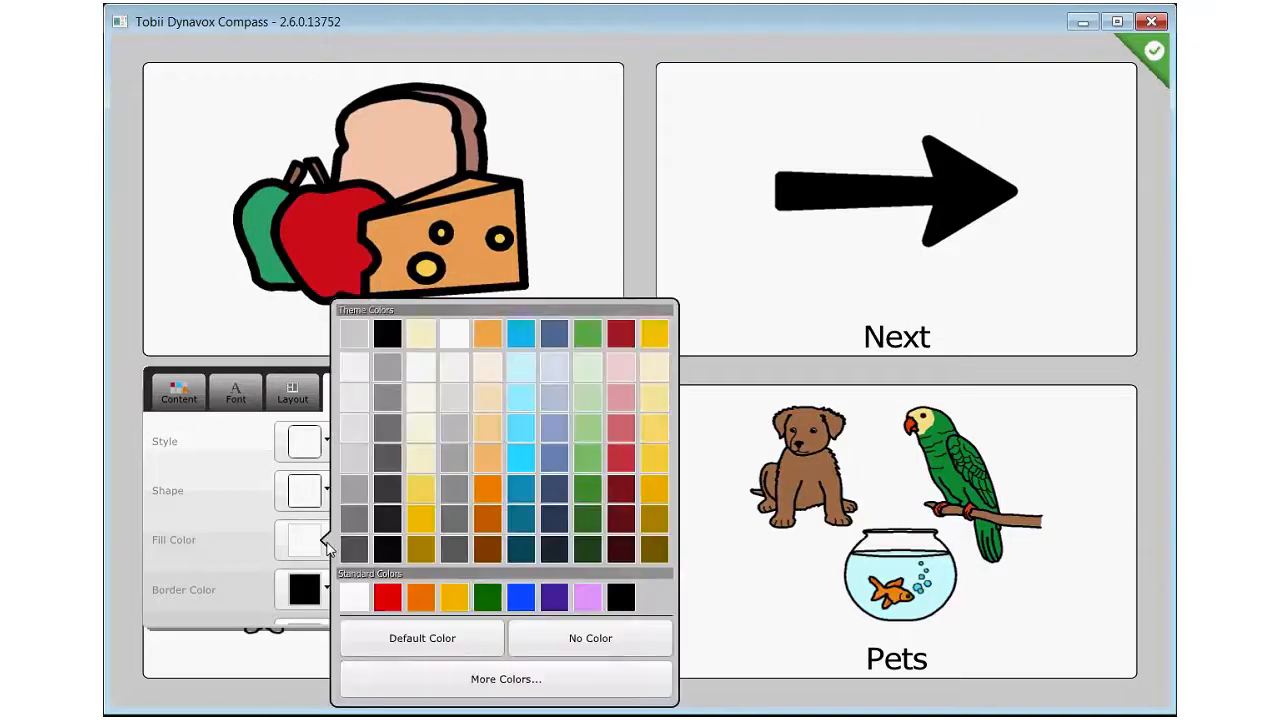
pyautogui.click(588, 459)
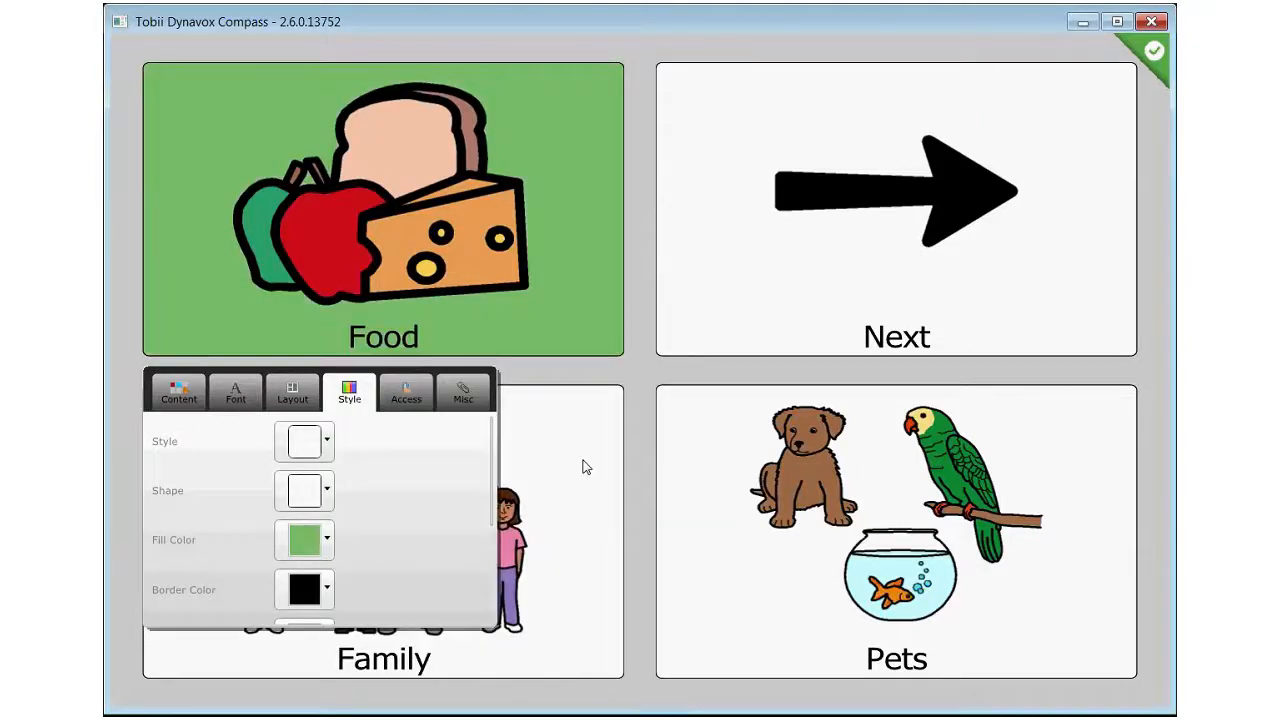
pyautogui.click(541, 493)
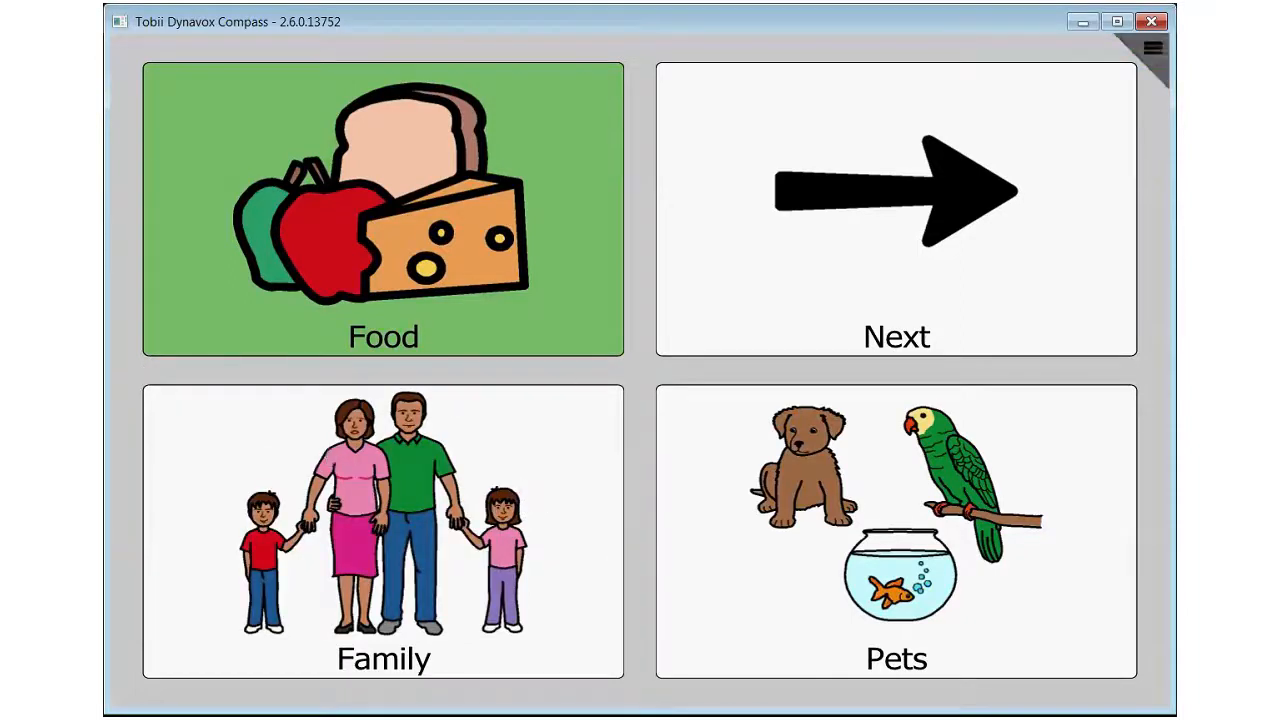
# Step: Modify the Family button, giving it the same medium green theme fill color as the Food button
pyautogui.click(1140, 60)
pyautogui.click(554, 365)
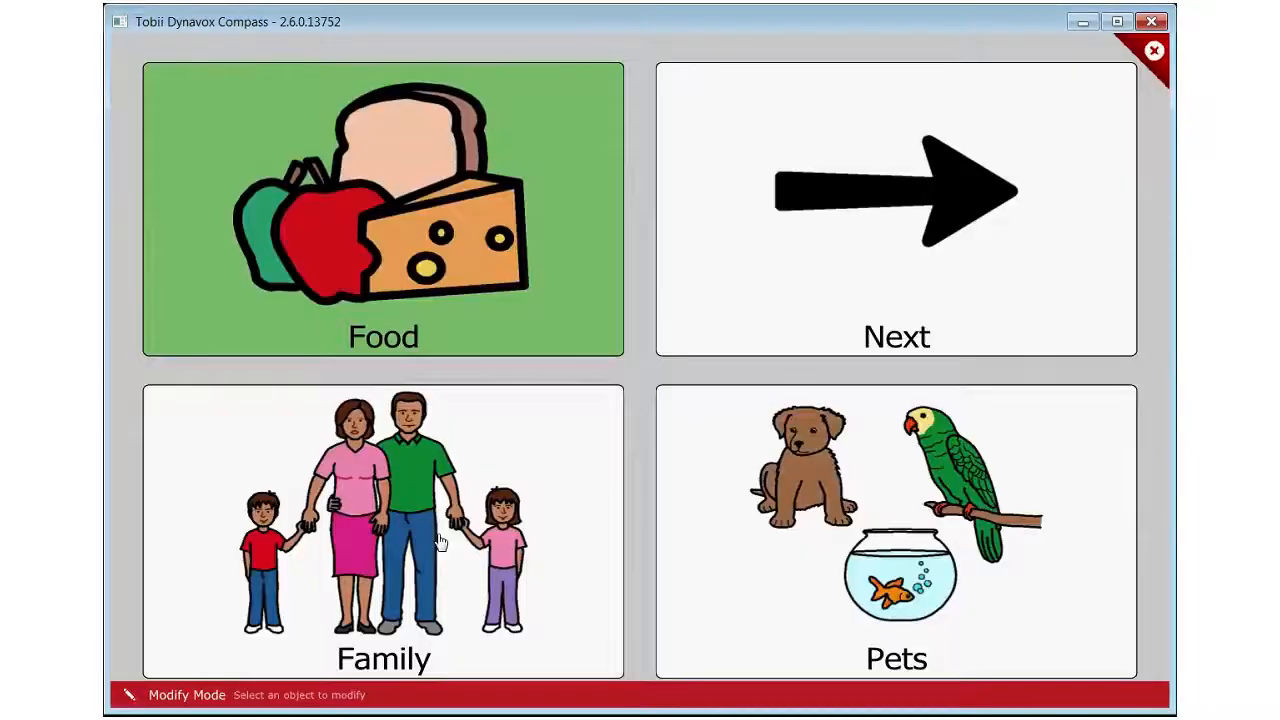
pyautogui.click(600, 550)
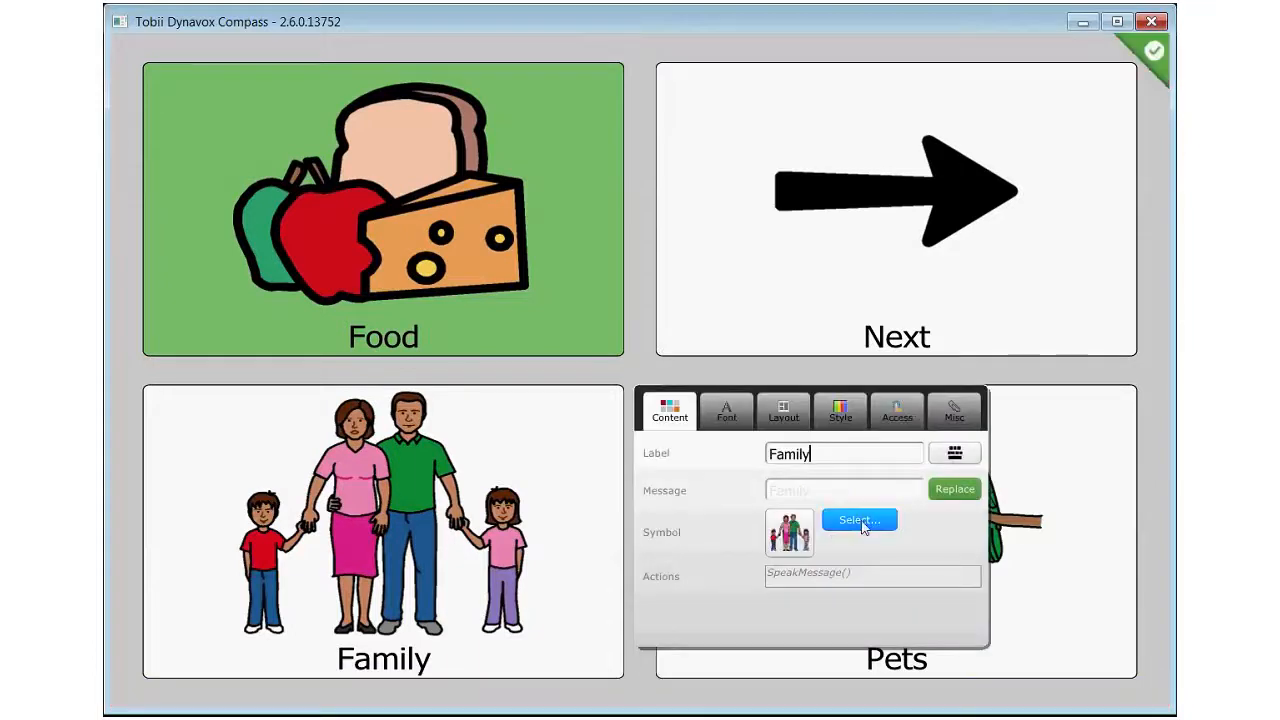
pyautogui.click(845, 428)
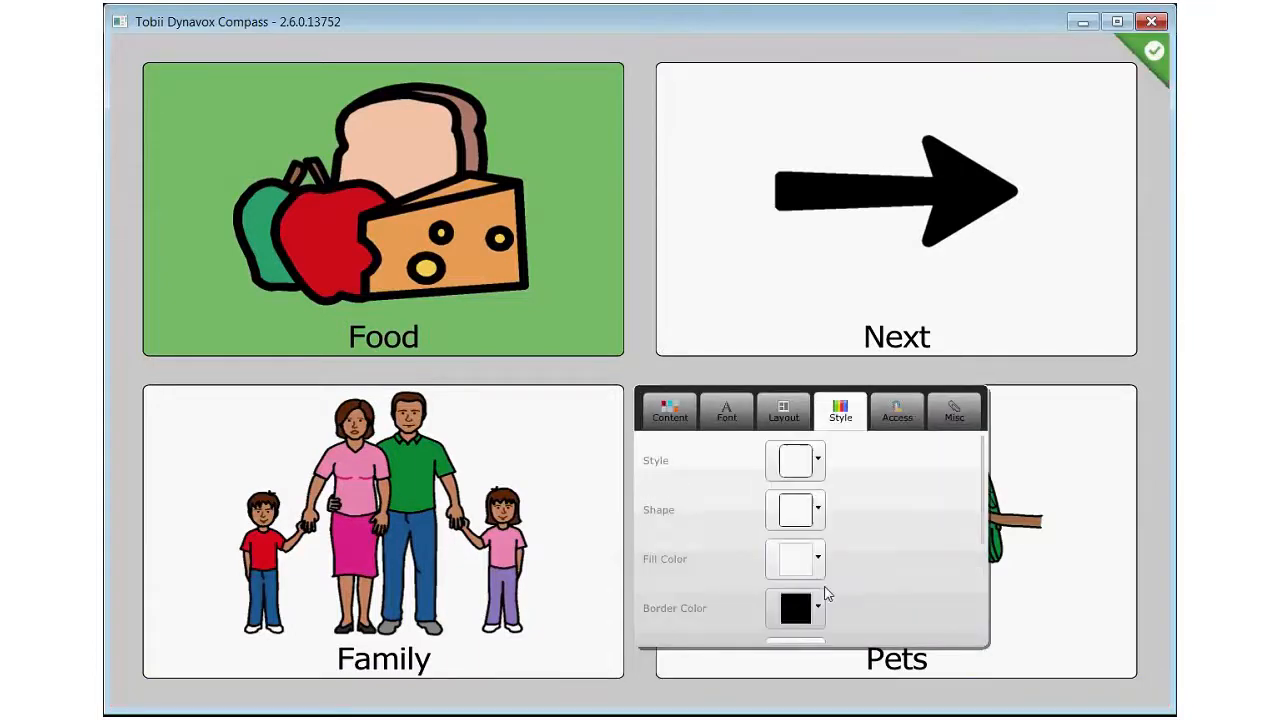
pyautogui.click(818, 559)
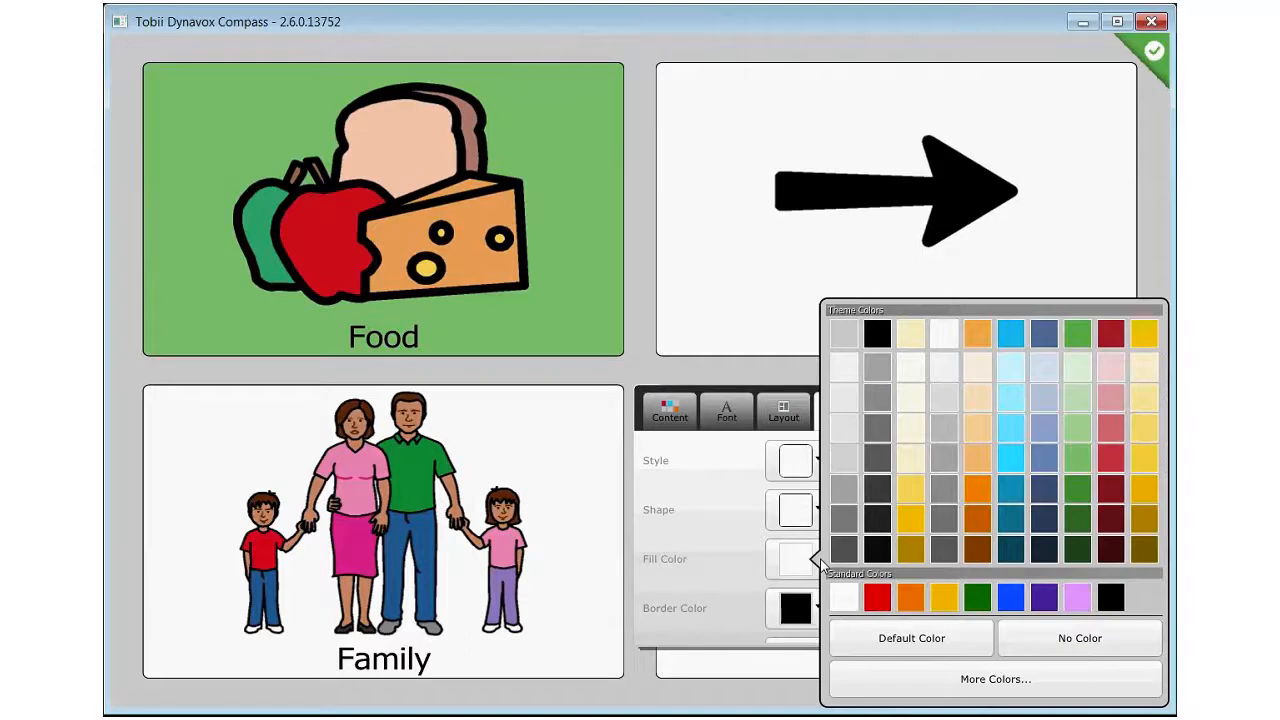
pyautogui.click(1083, 466)
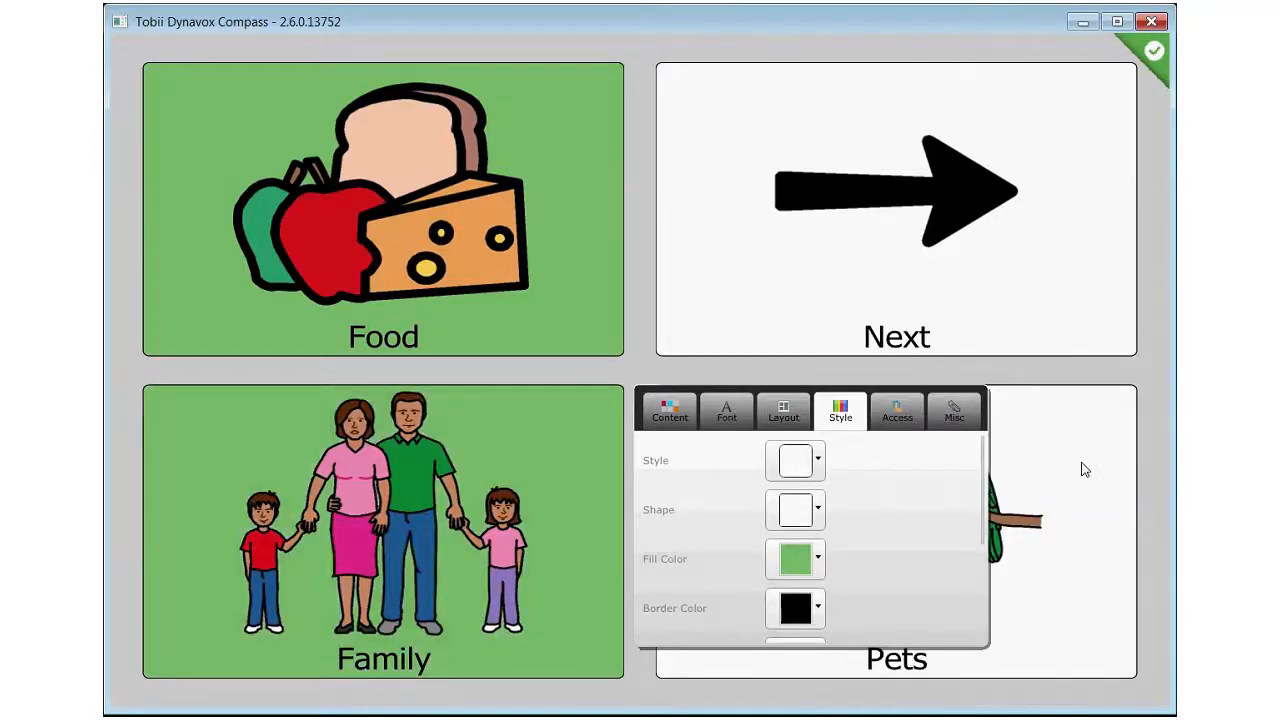
pyautogui.click(1058, 484)
# Step: Modify the Pets button, giving it the same medium green theme fill color as Food and Family
pyautogui.click(1145, 66)
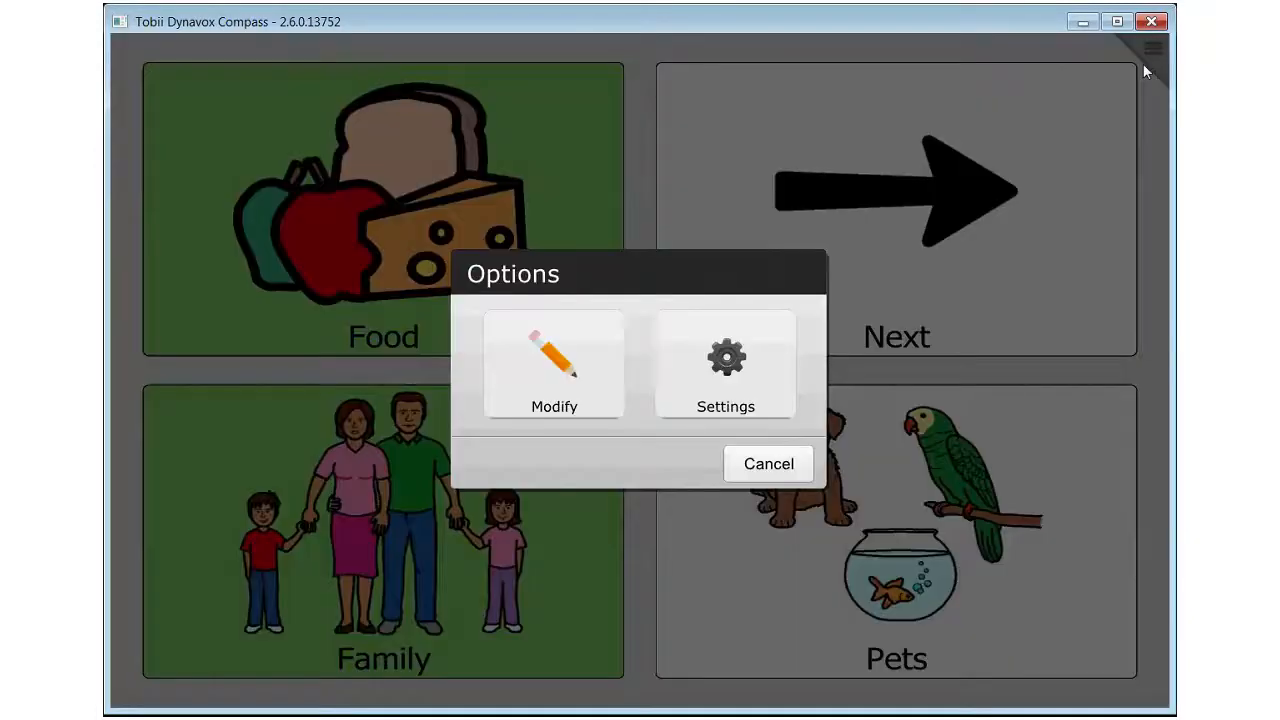
pyautogui.click(554, 370)
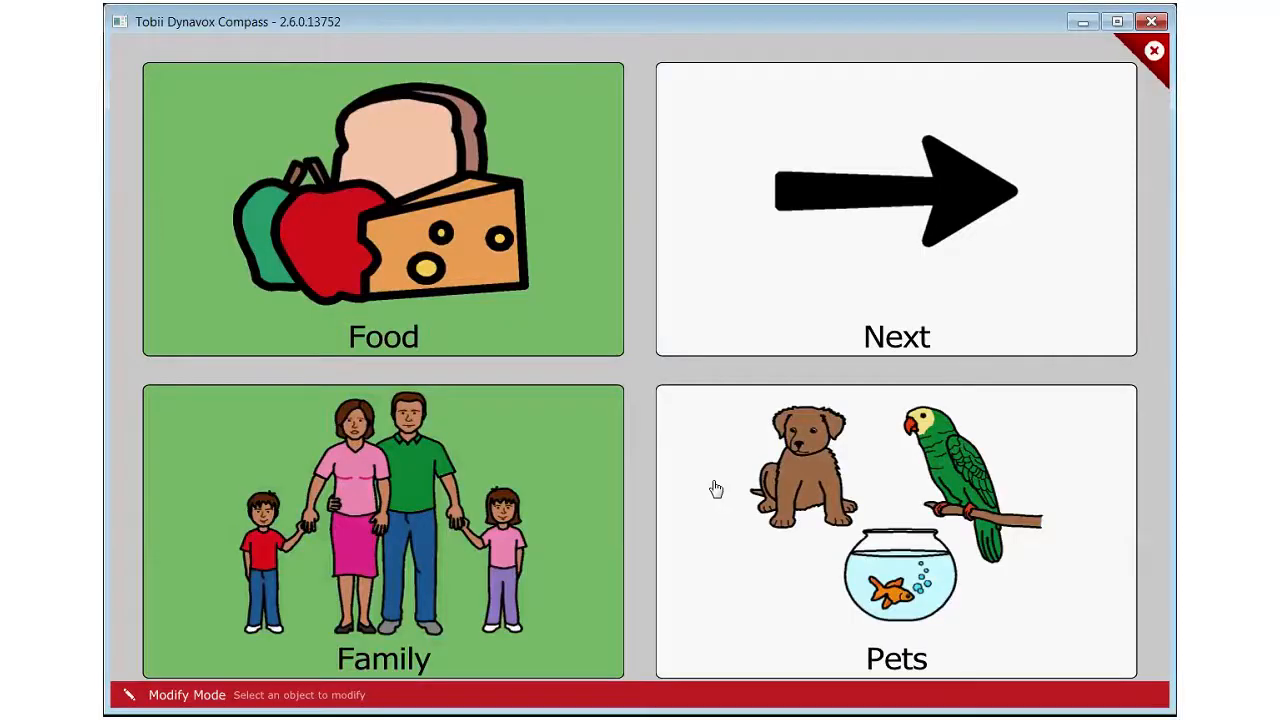
pyautogui.click(716, 488)
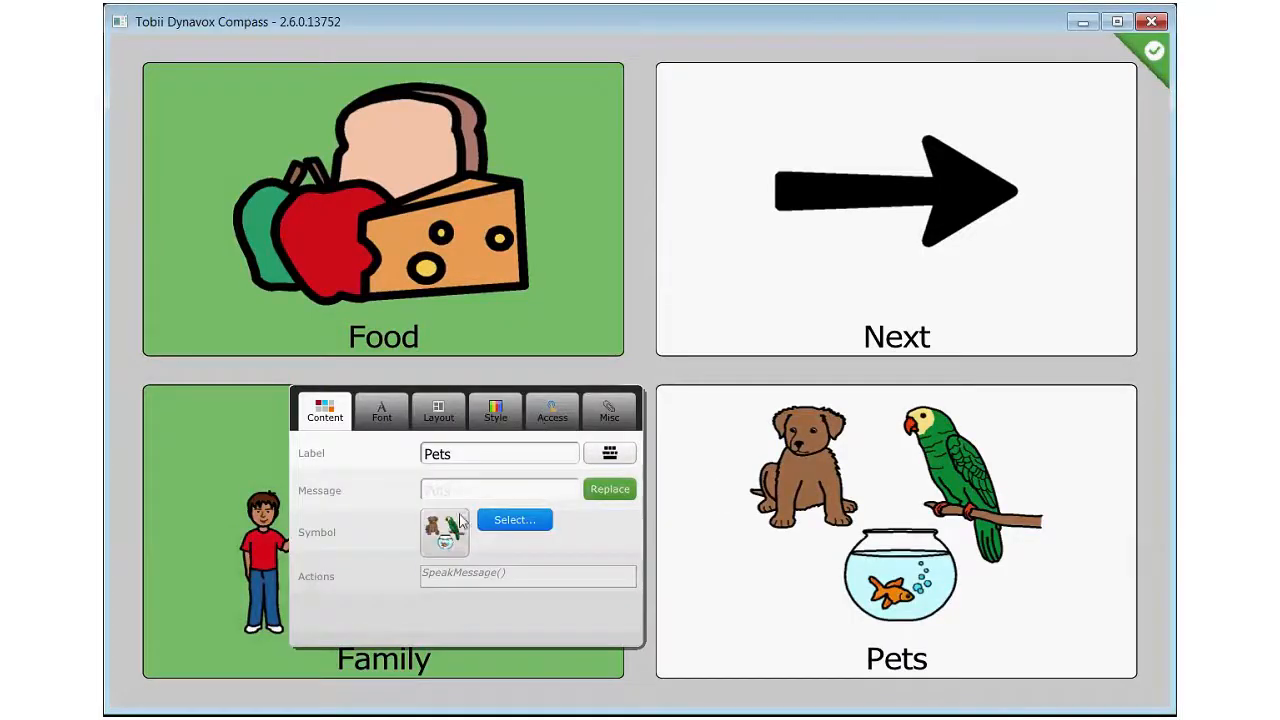
pyautogui.click(495, 414)
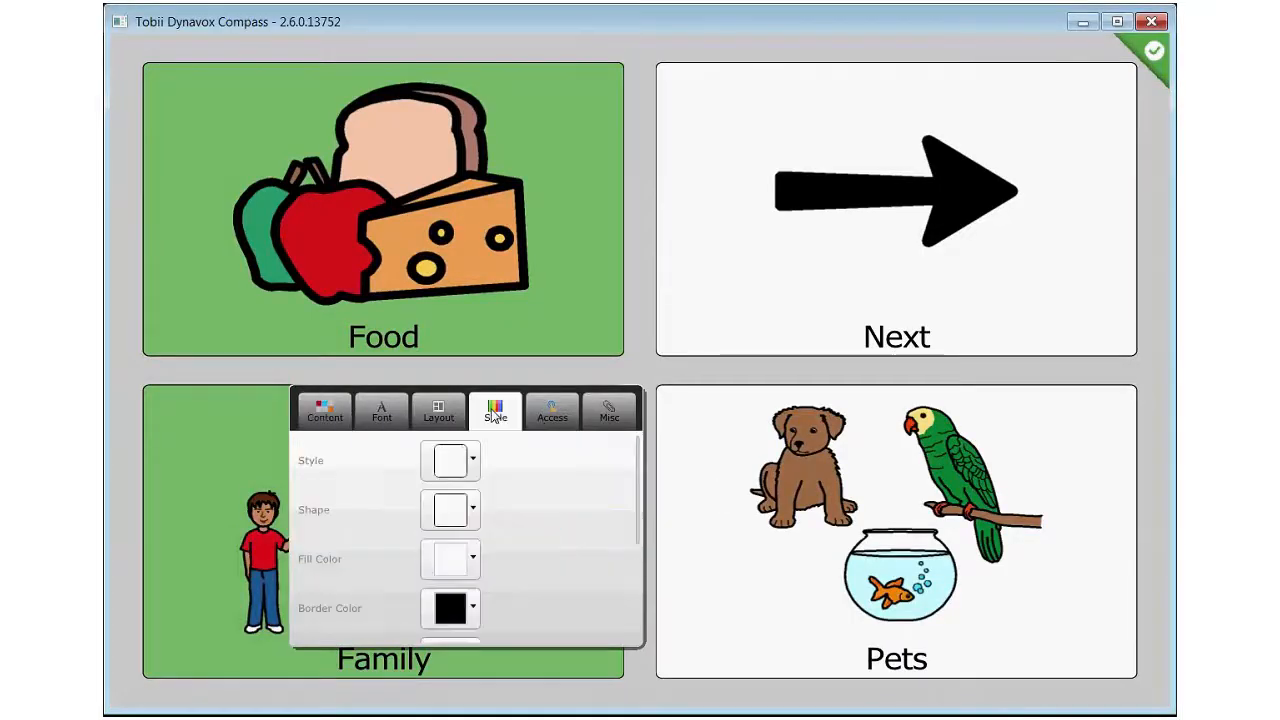
pyautogui.click(472, 556)
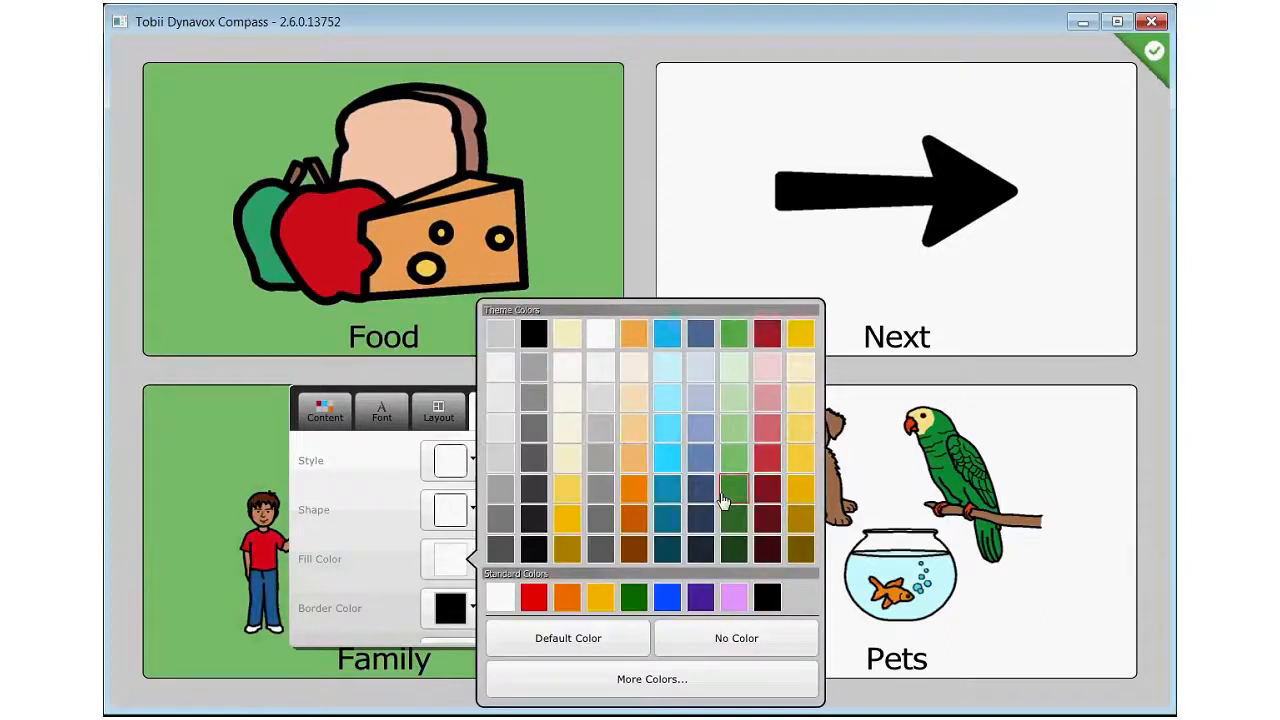
pyautogui.click(733, 456)
pyautogui.click(1152, 52)
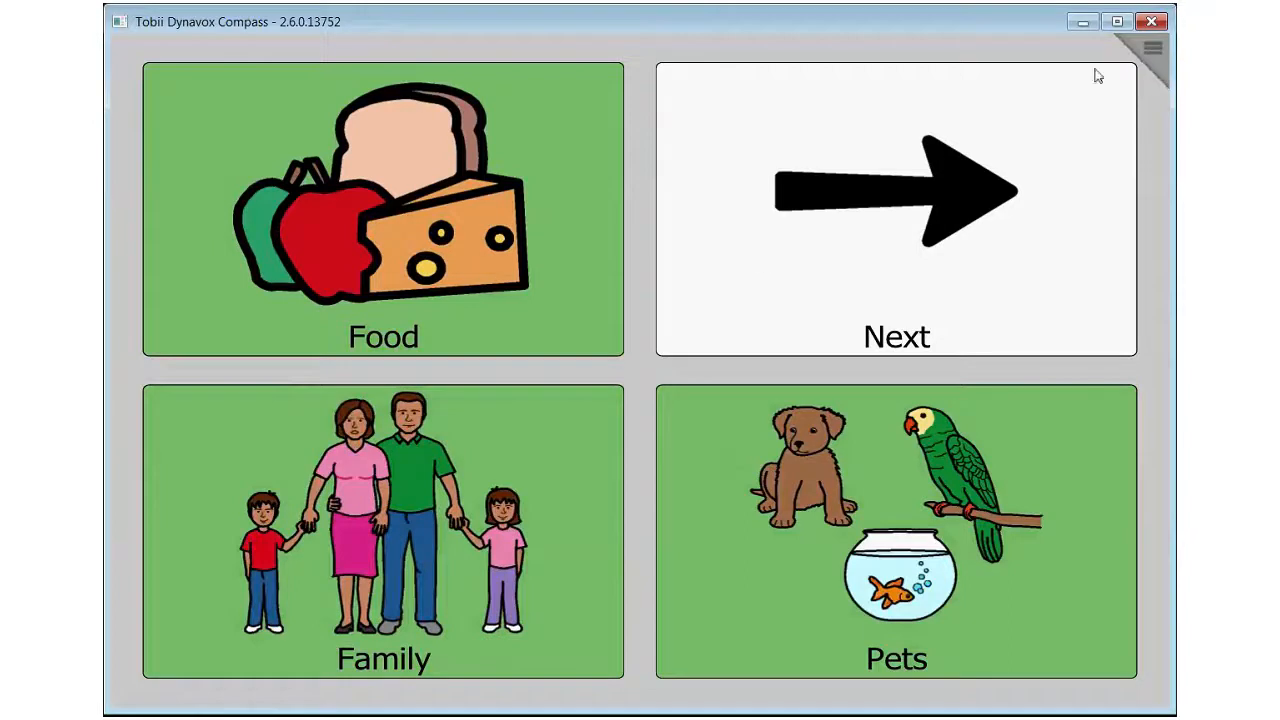
# Step: Modify the Next button, setting its fill to the medium slate blue theme color, and try the button
pyautogui.click(1150, 50)
pyautogui.click(547, 365)
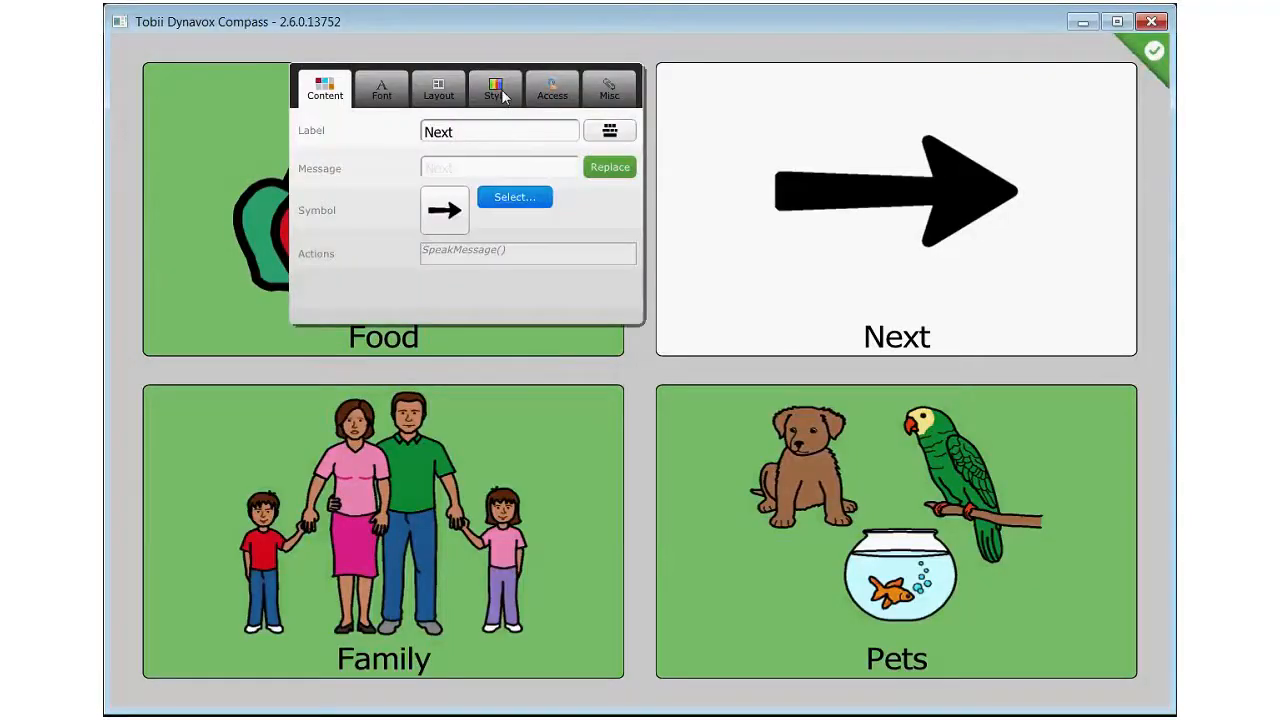
pyautogui.click(497, 90)
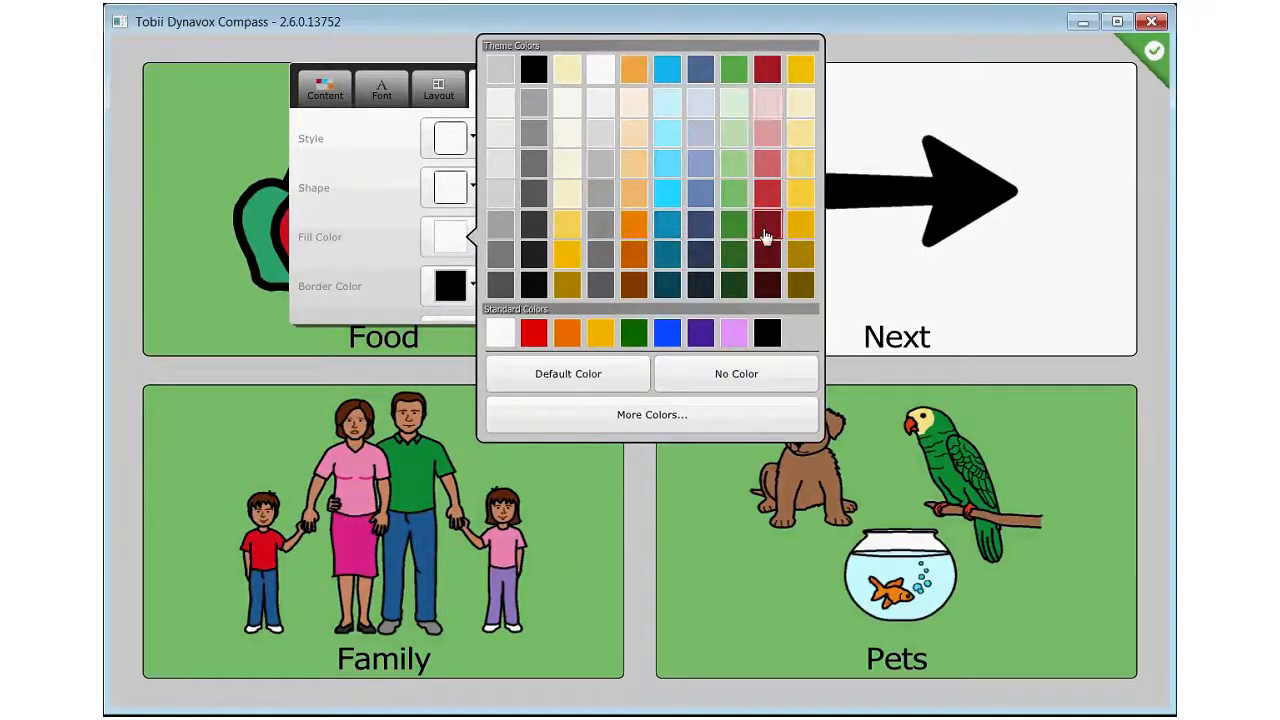
pyautogui.click(711, 195)
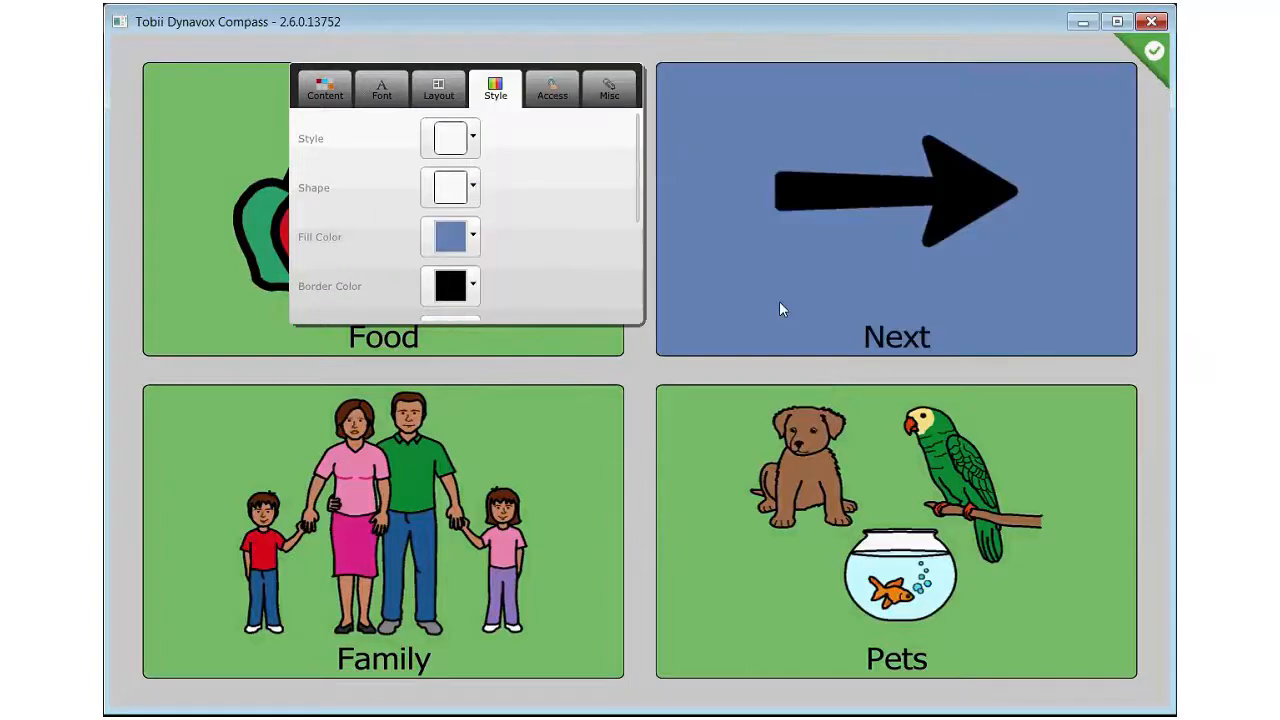
pyautogui.click(1153, 51)
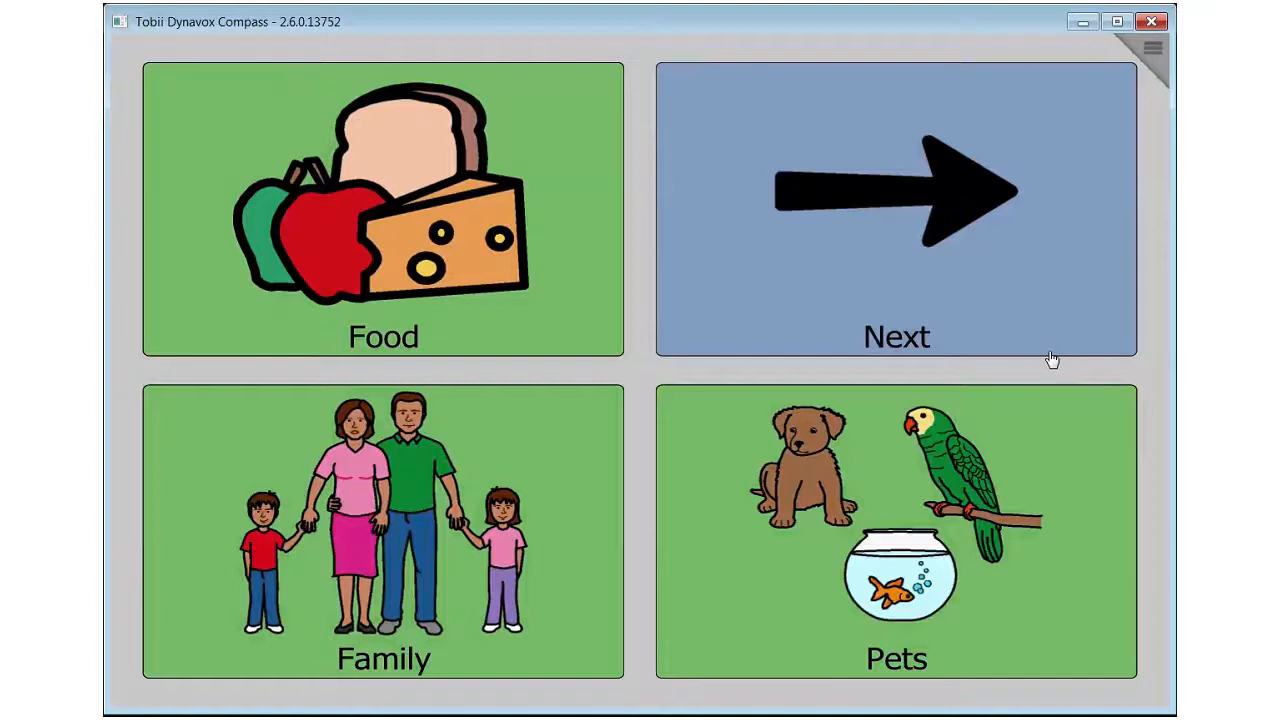
pyautogui.click(780, 192)
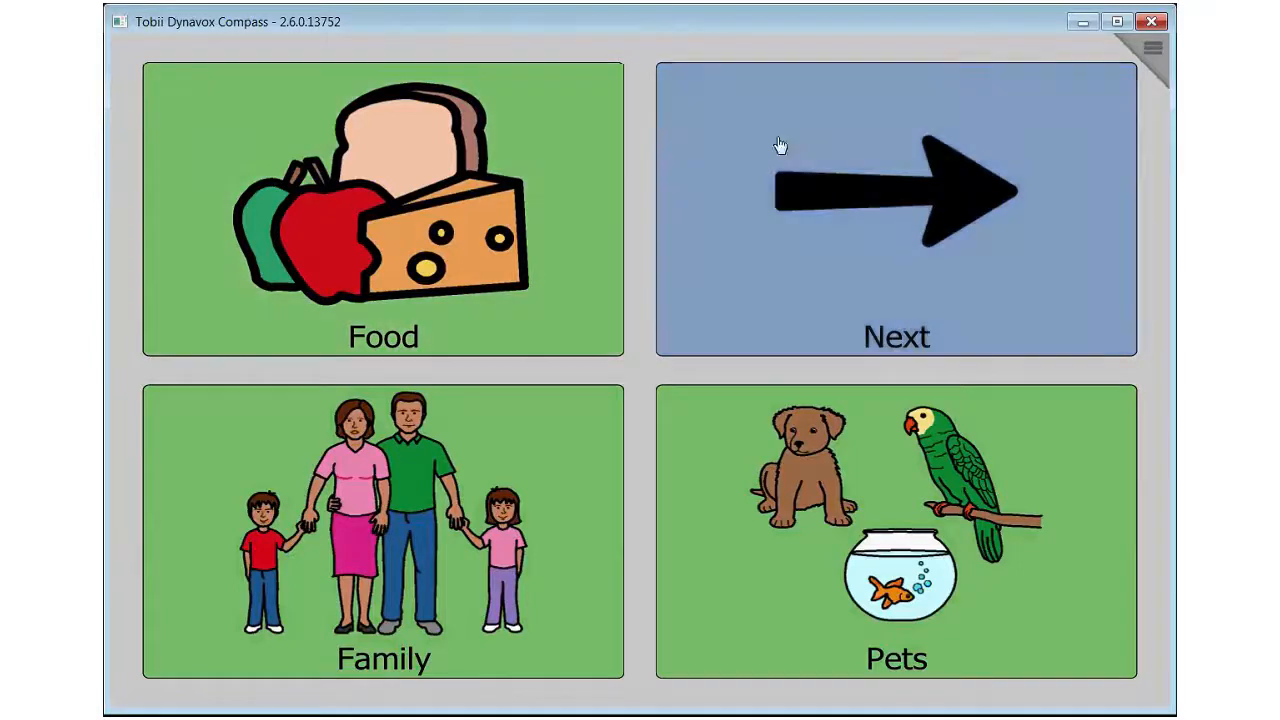
# Step: Open the Page Creator from the settings and choose 4 Grid Food as the existing page to copy
pyautogui.click(1153, 49)
pyautogui.click(754, 429)
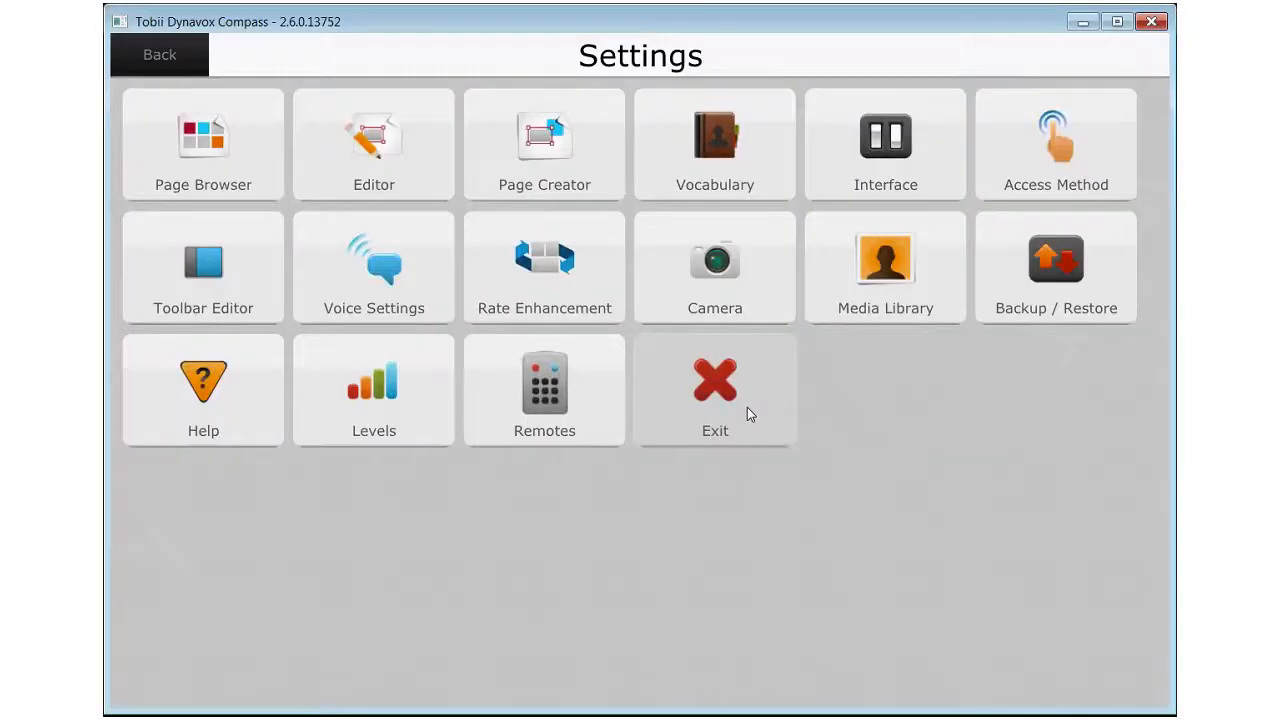
pyautogui.click(541, 172)
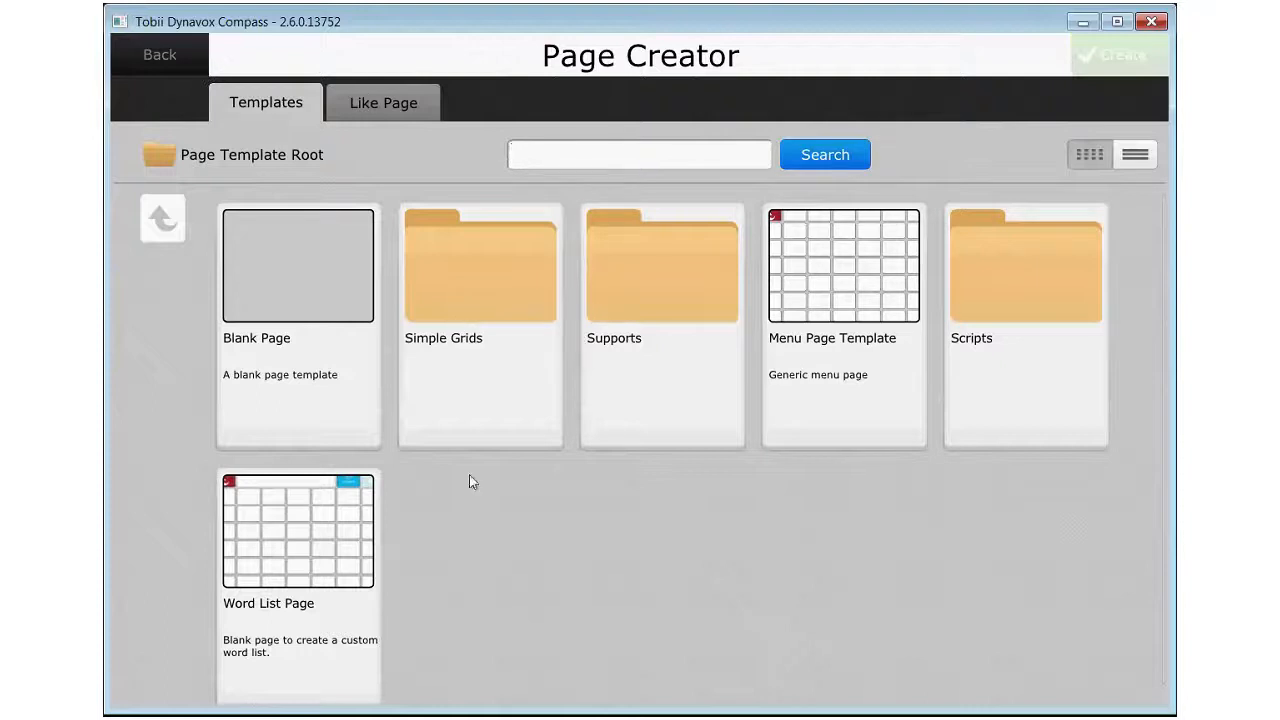
pyautogui.click(411, 105)
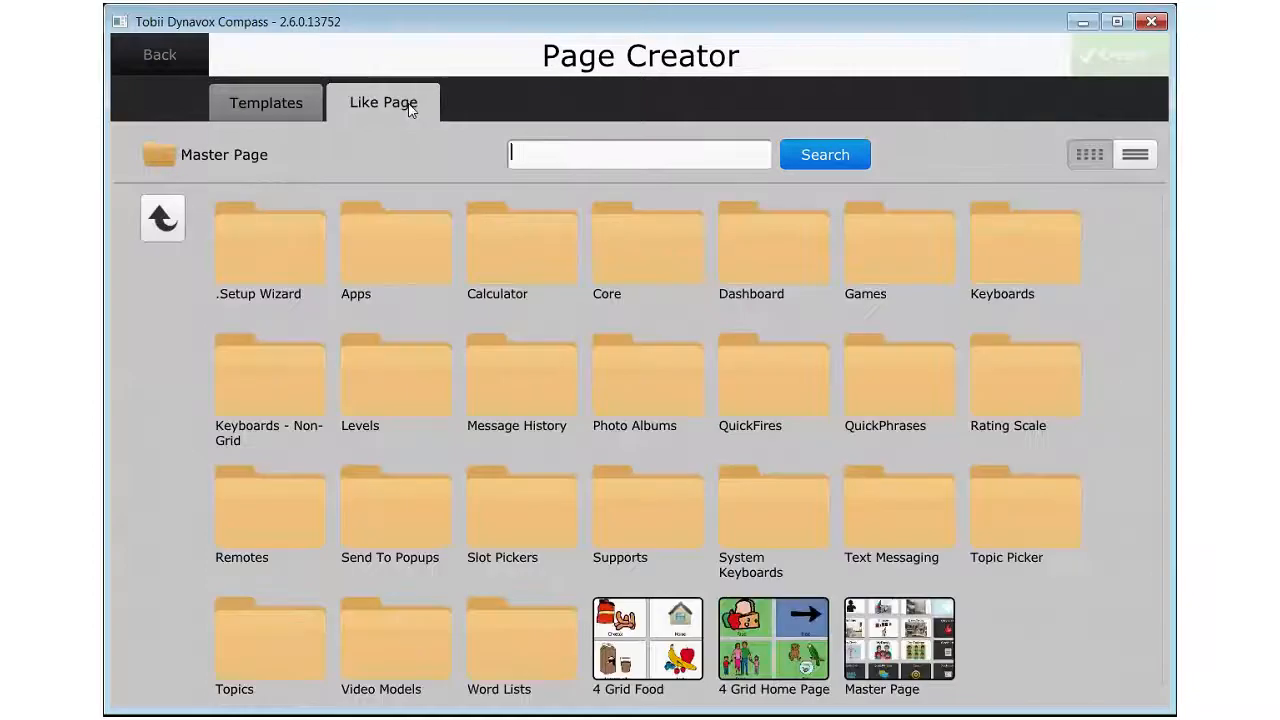
pyautogui.click(653, 652)
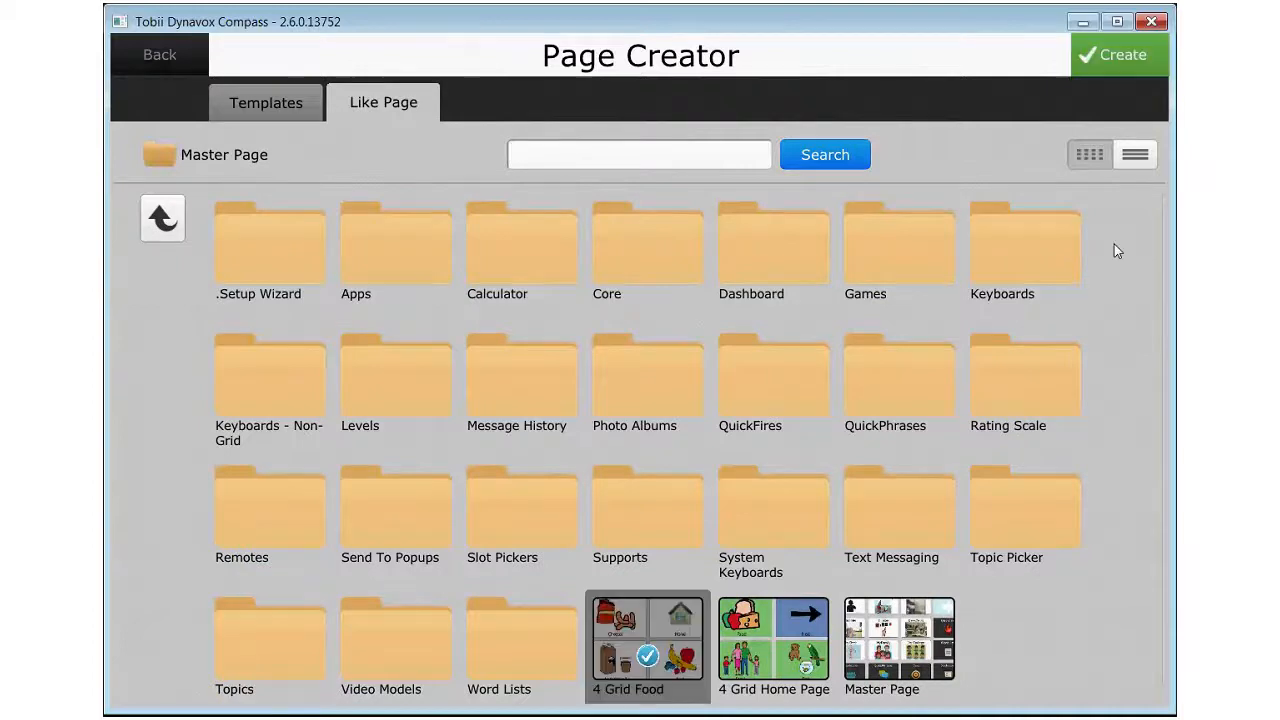
# Step: Create the copied page with the name "4 Grid Pets"
pyautogui.click(1128, 62)
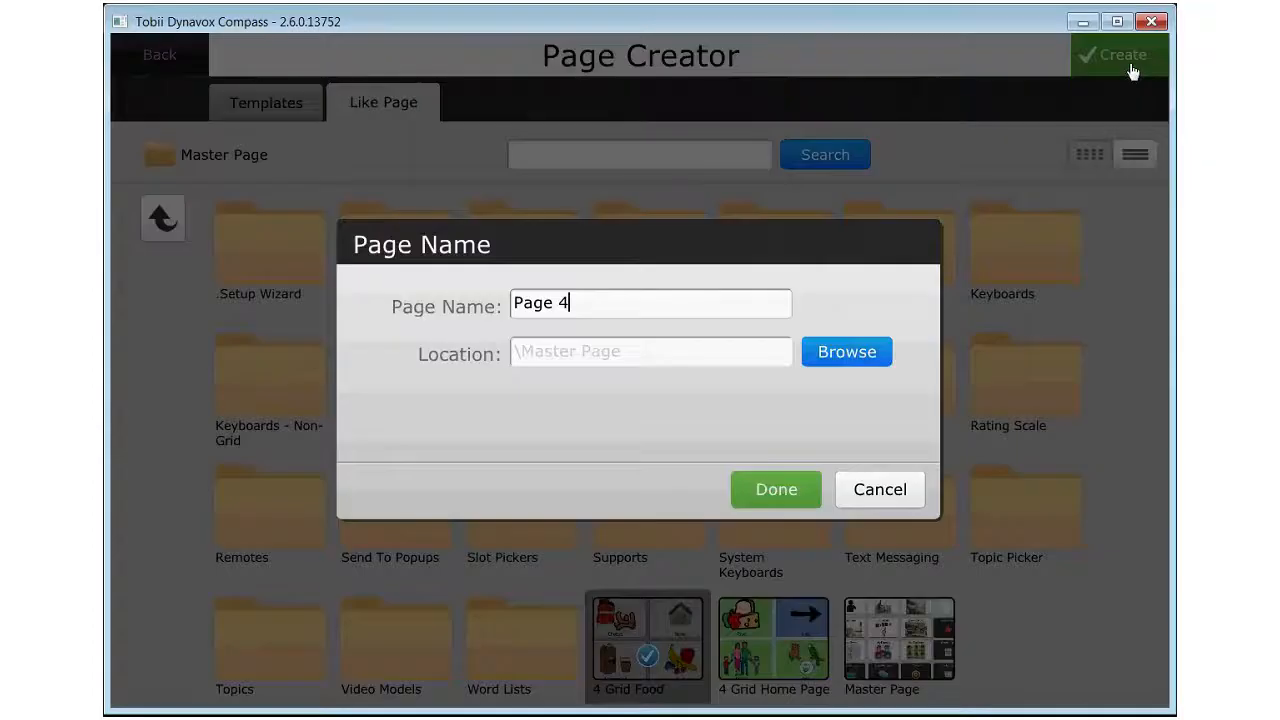
pyautogui.moveTo(590, 305); pyautogui.dragTo(510, 305)
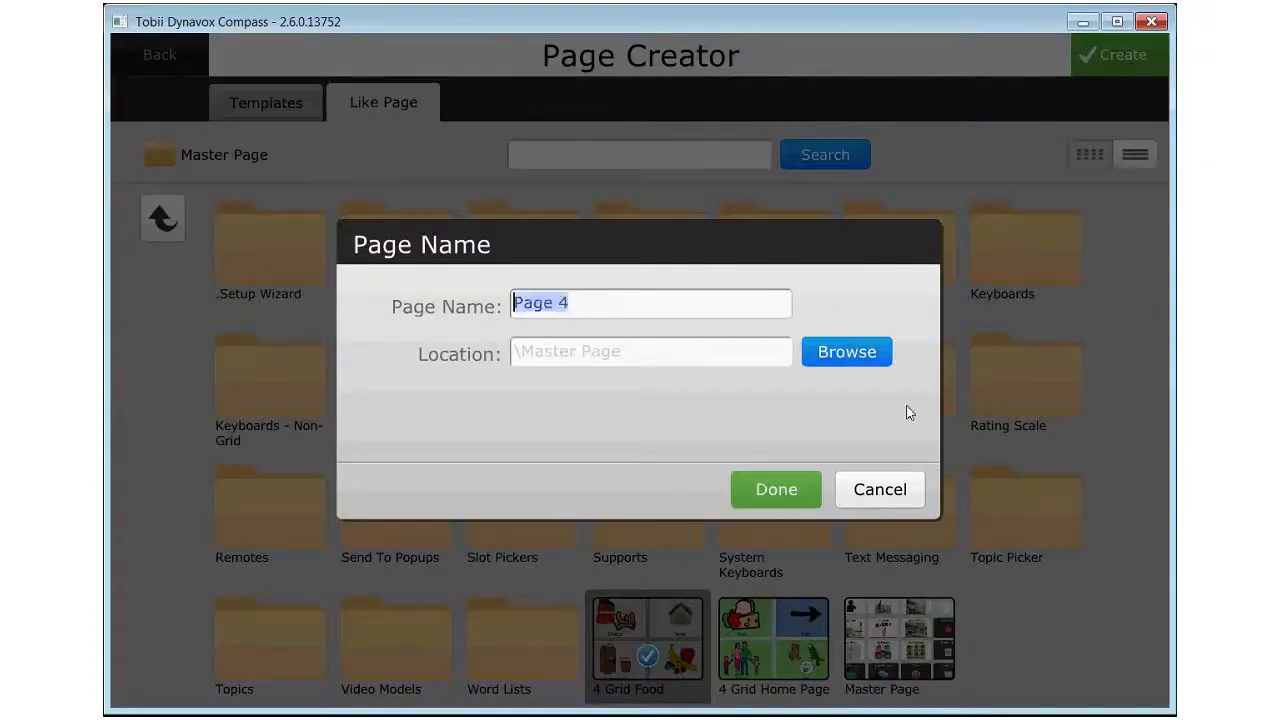
pyautogui.write('Pets')
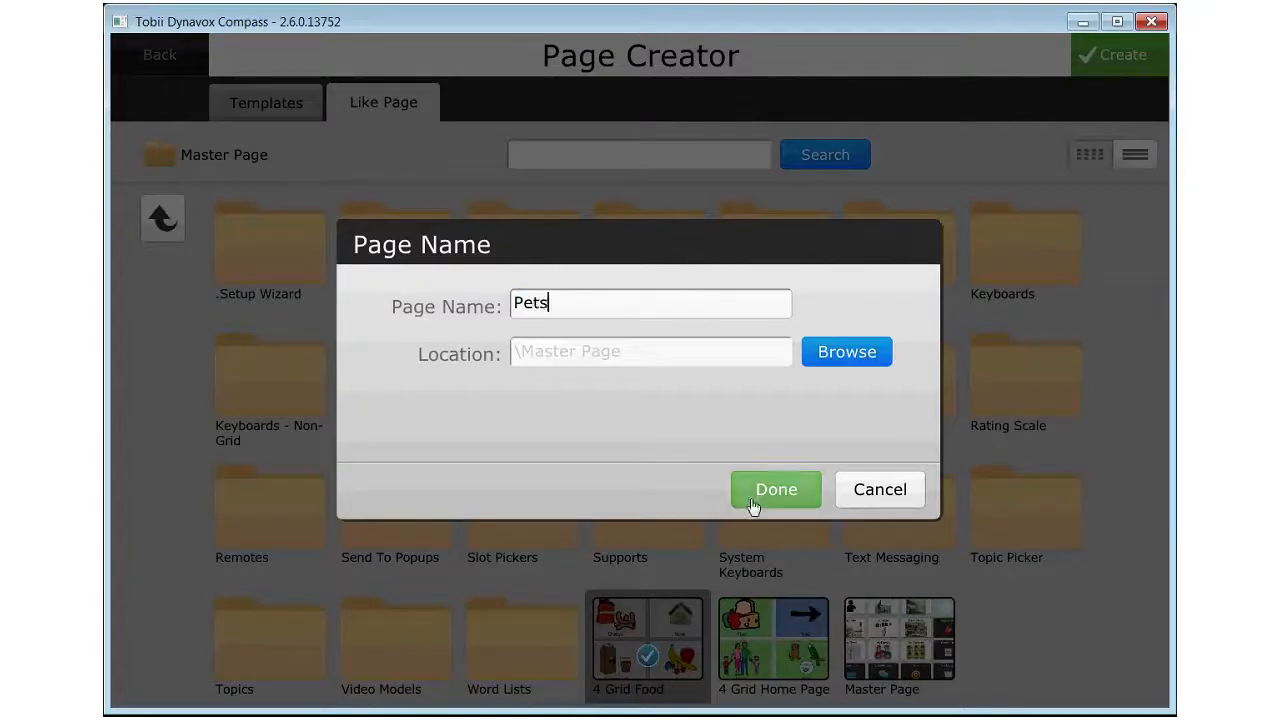
pyautogui.press('BackSpace')
pyautogui.press('BackSpace')
pyautogui.press('BackSpace')
pyautogui.press('BackSpace')
pyautogui.write('4 Grid Pets')
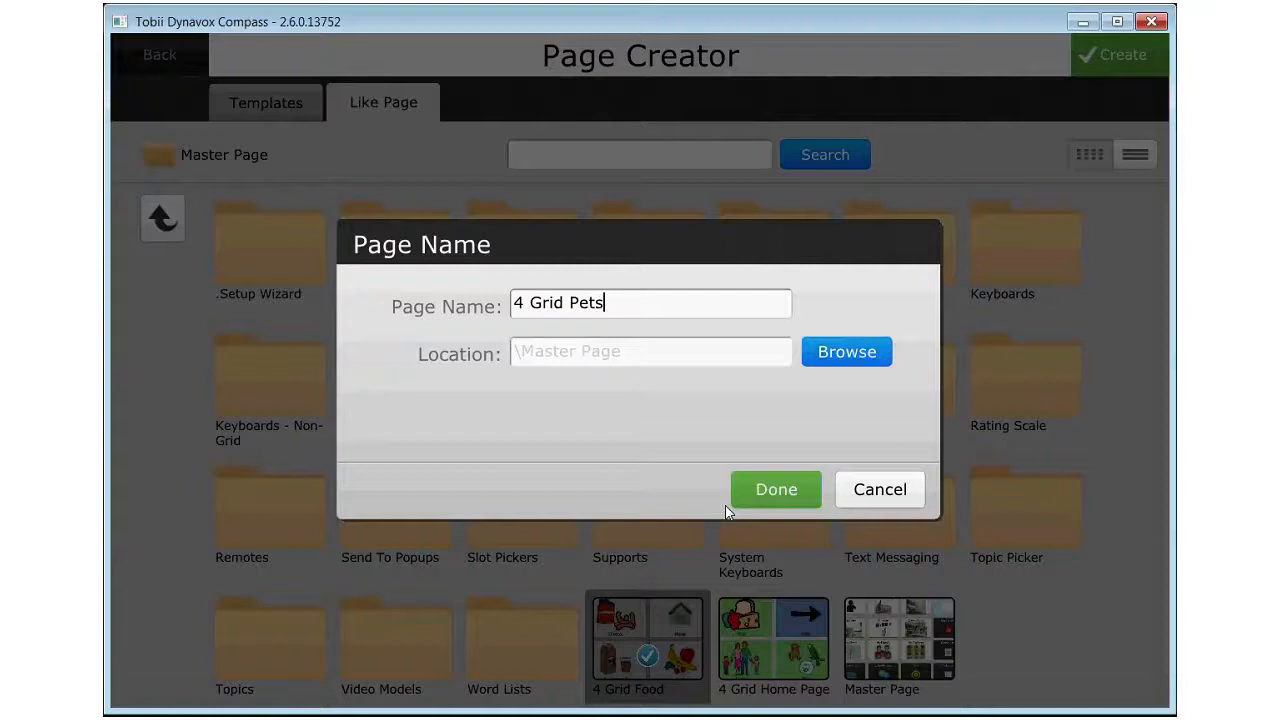
pyautogui.click(762, 495)
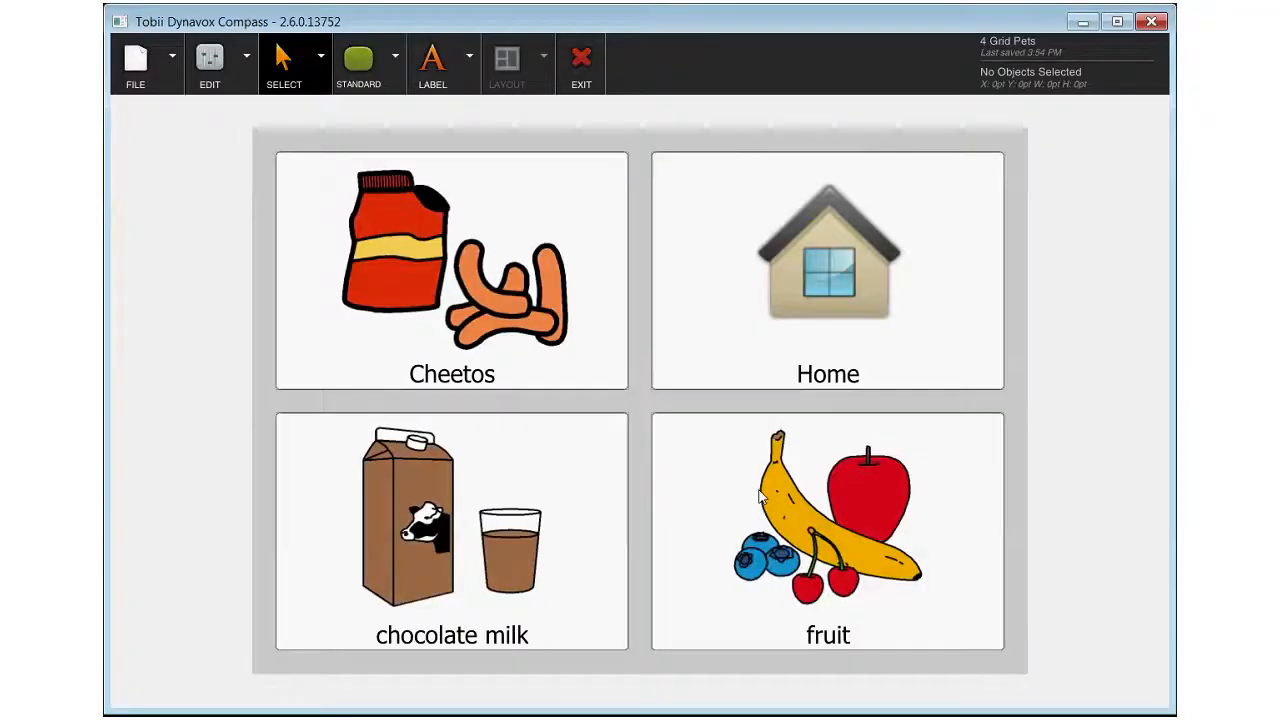
# Step: Relabel the Cheetos button as "Dog" and replace its symbol with a brown dog picture
pyautogui.click(490, 300)
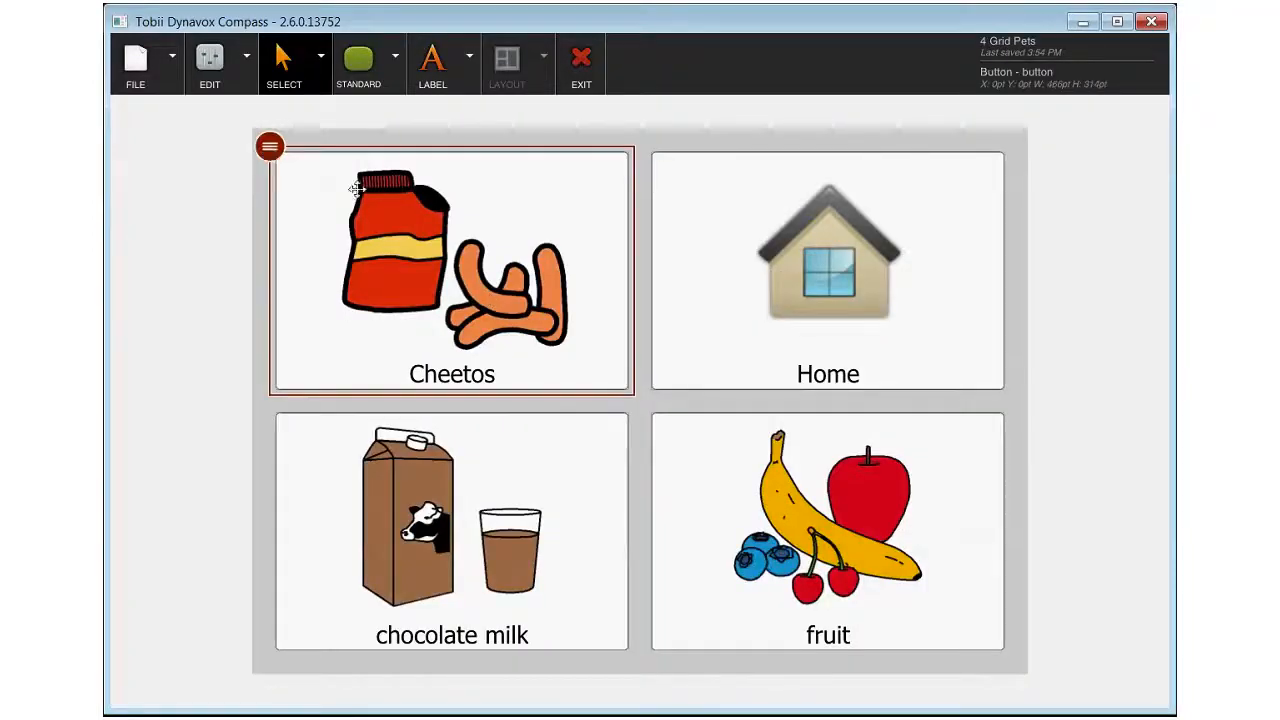
pyautogui.click(377, 351)
pyautogui.press('BackSpace')
pyautogui.press('BackSpace')
pyautogui.press('BackSpace')
pyautogui.press('BackSpace')
pyautogui.press('BackSpace')
pyautogui.press('BackSpace')
pyautogui.press('BackSpace')
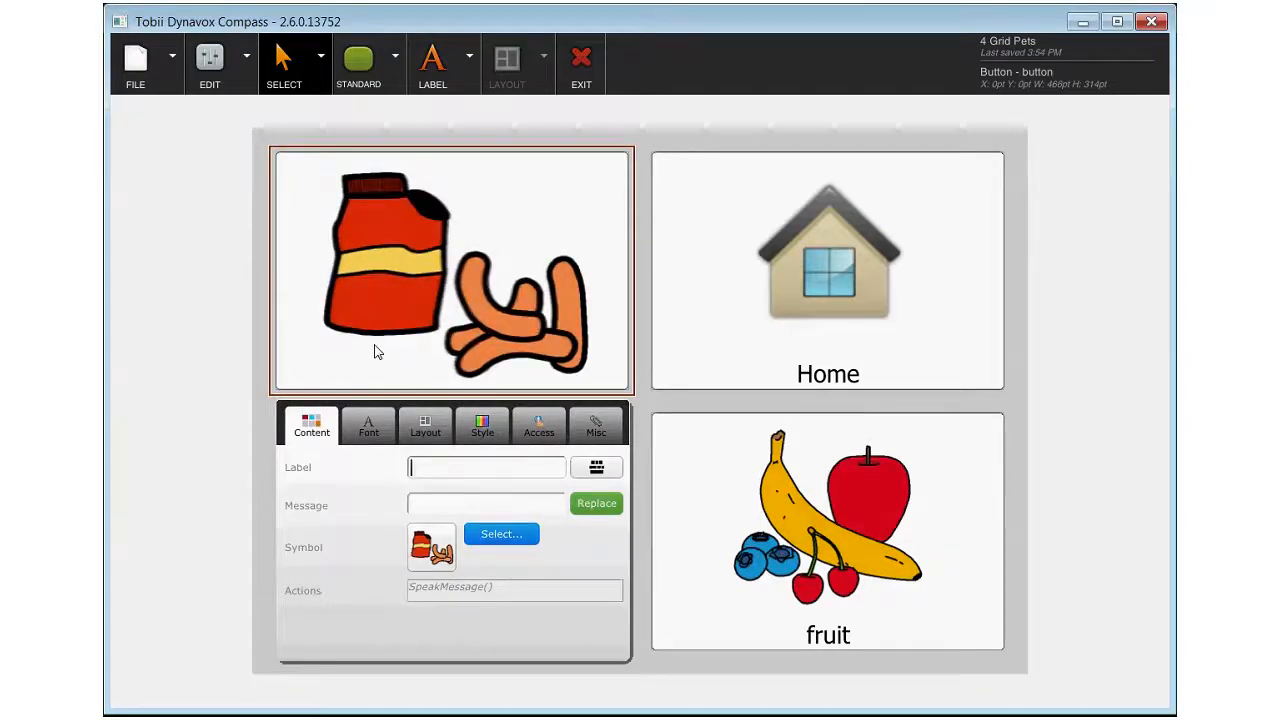
pyautogui.write('Dog')
pyautogui.click(495, 533)
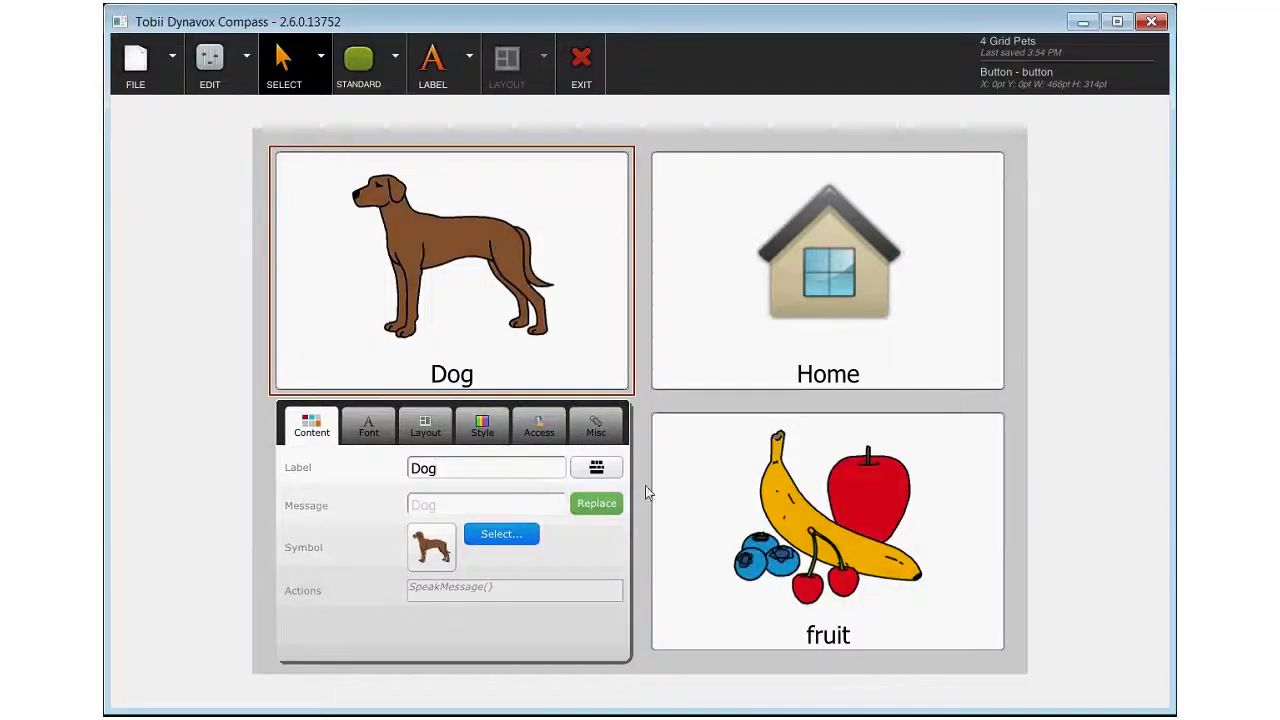
pyautogui.click(645, 486)
# Step: Relabel the chocolate milk button as "Fish" and replace its symbol with the picture of orange, pink and grey fish
pyautogui.click(280, 425)
pyautogui.click(270, 411)
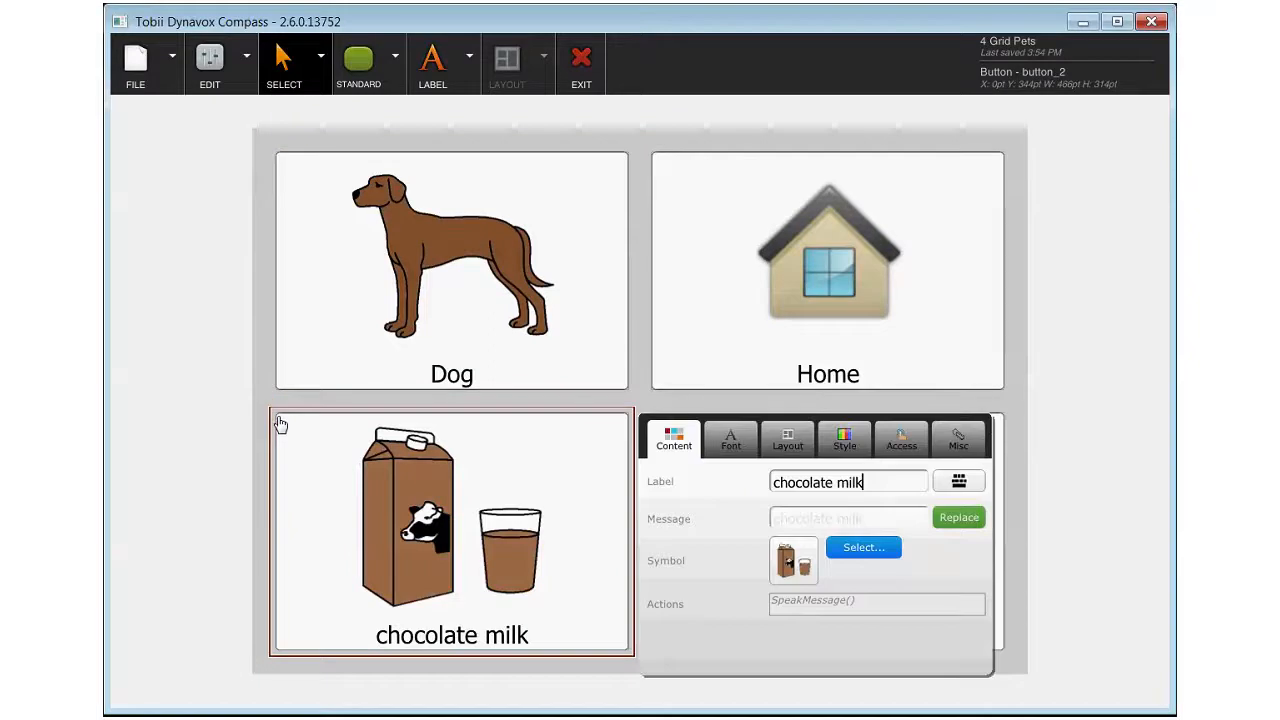
pyautogui.tripleClick(866, 483)
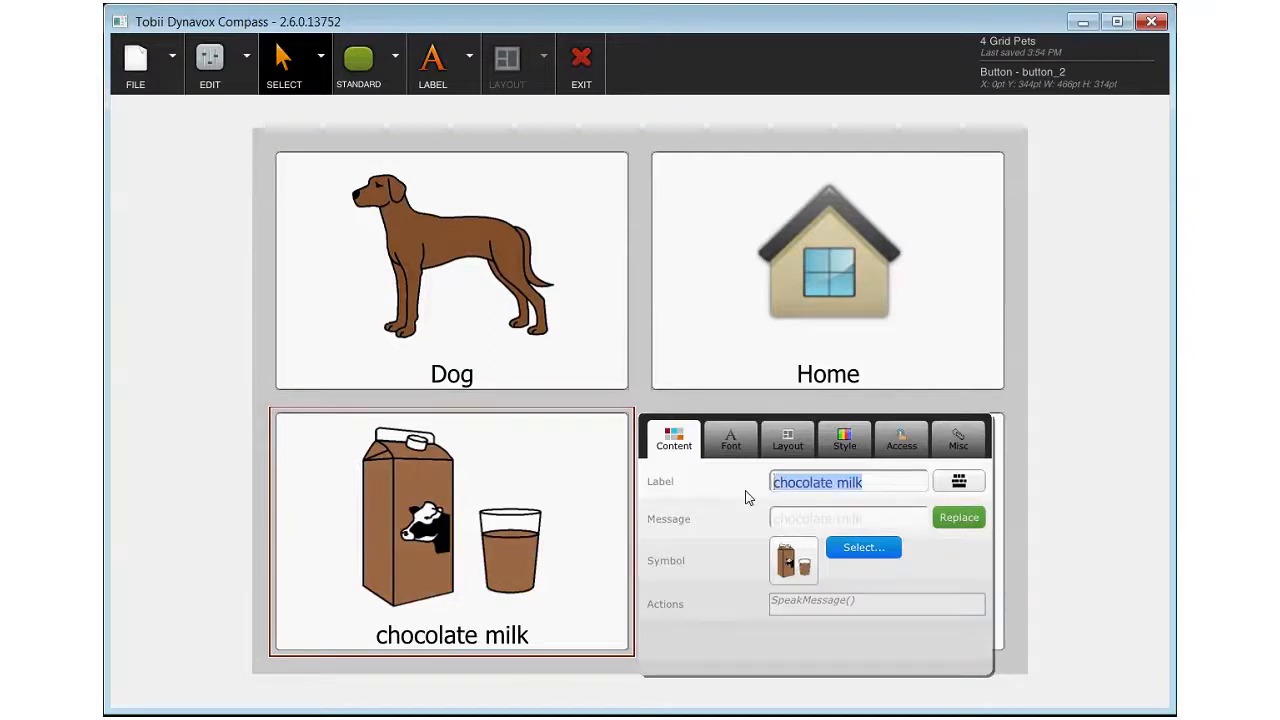
pyautogui.write('Fish')
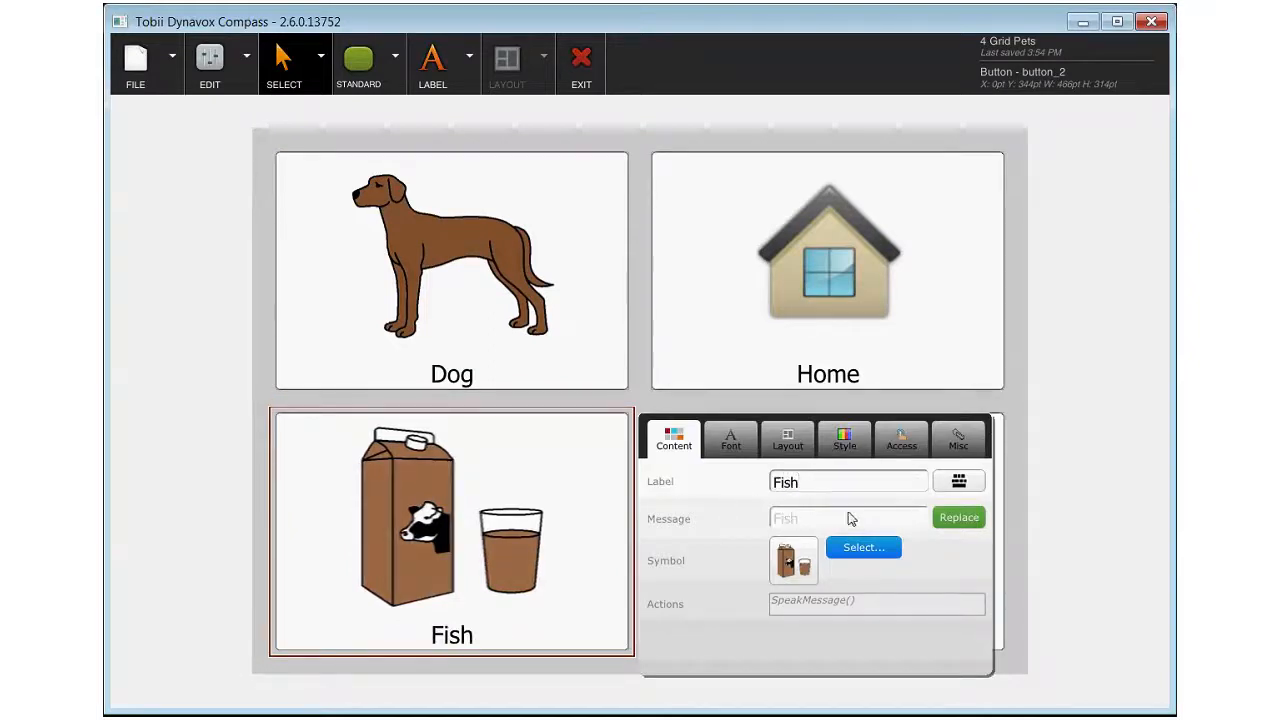
pyautogui.click(847, 556)
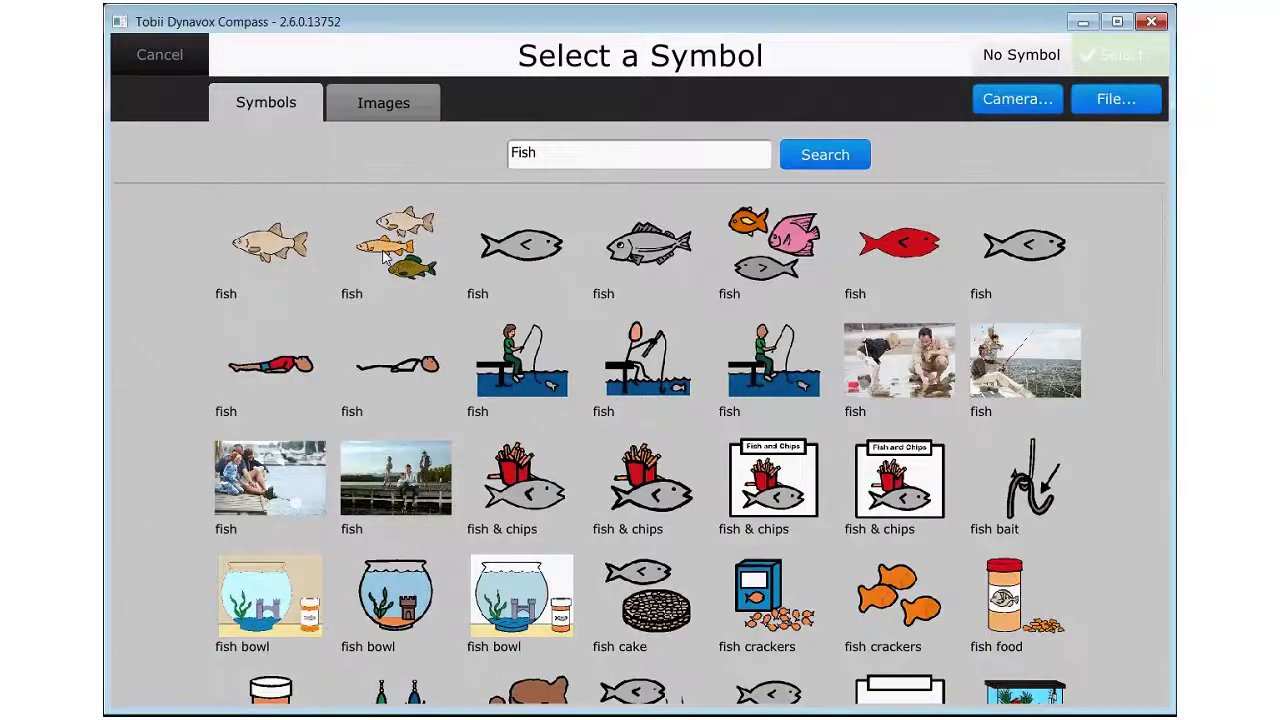
pyautogui.click(760, 262)
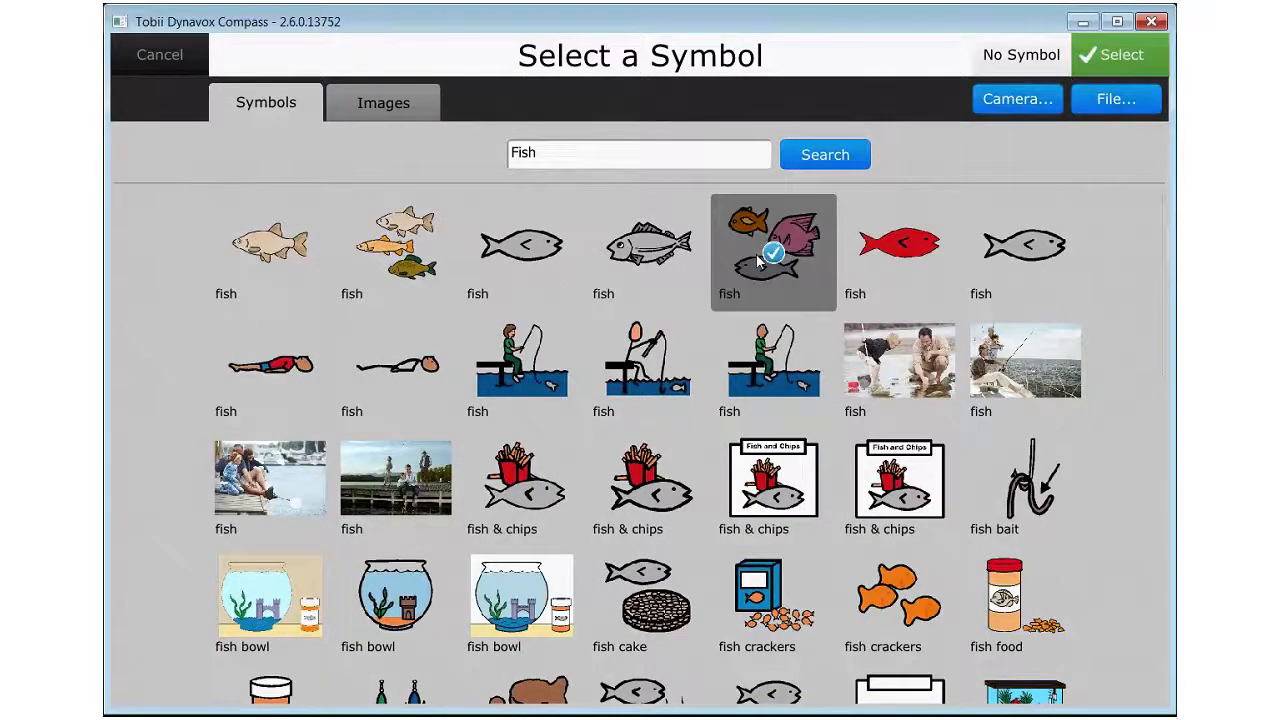
pyautogui.click(1116, 62)
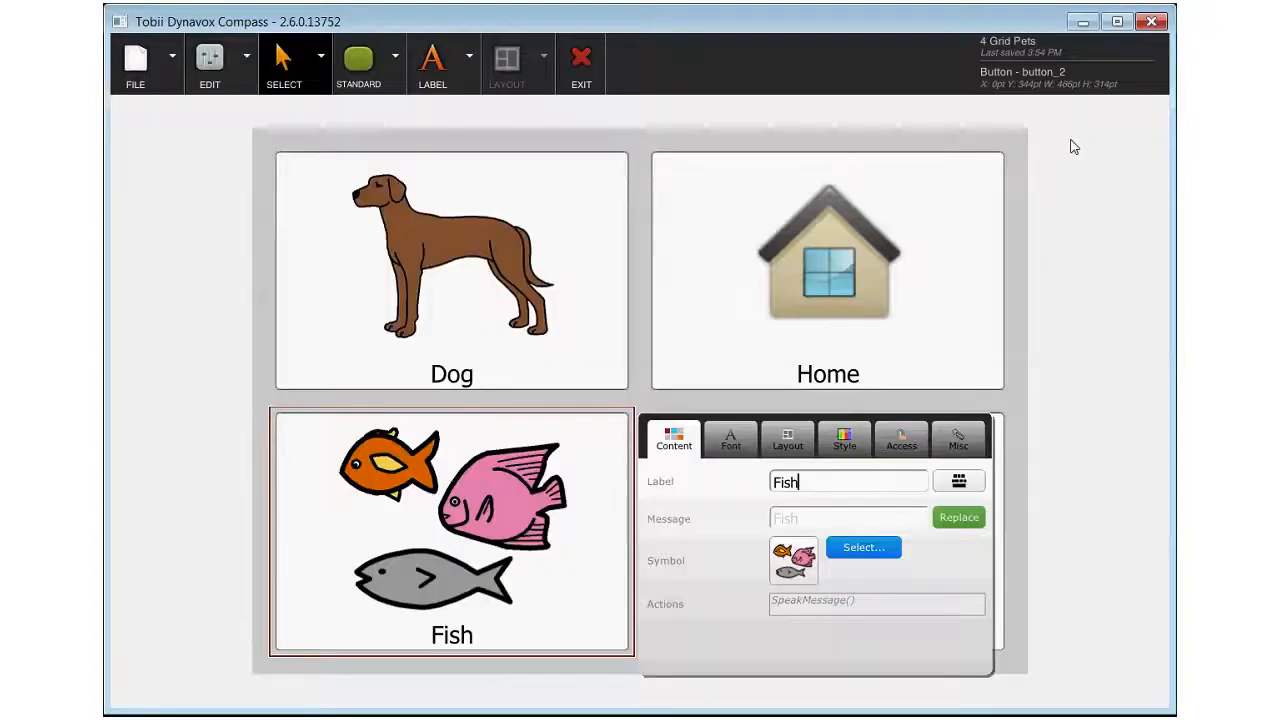
# Step: Relabel the fruit button as "cat" and replace its symbol with the grey and white lying cat
pyautogui.click(650, 349)
pyautogui.click(643, 349)
pyautogui.click(791, 603)
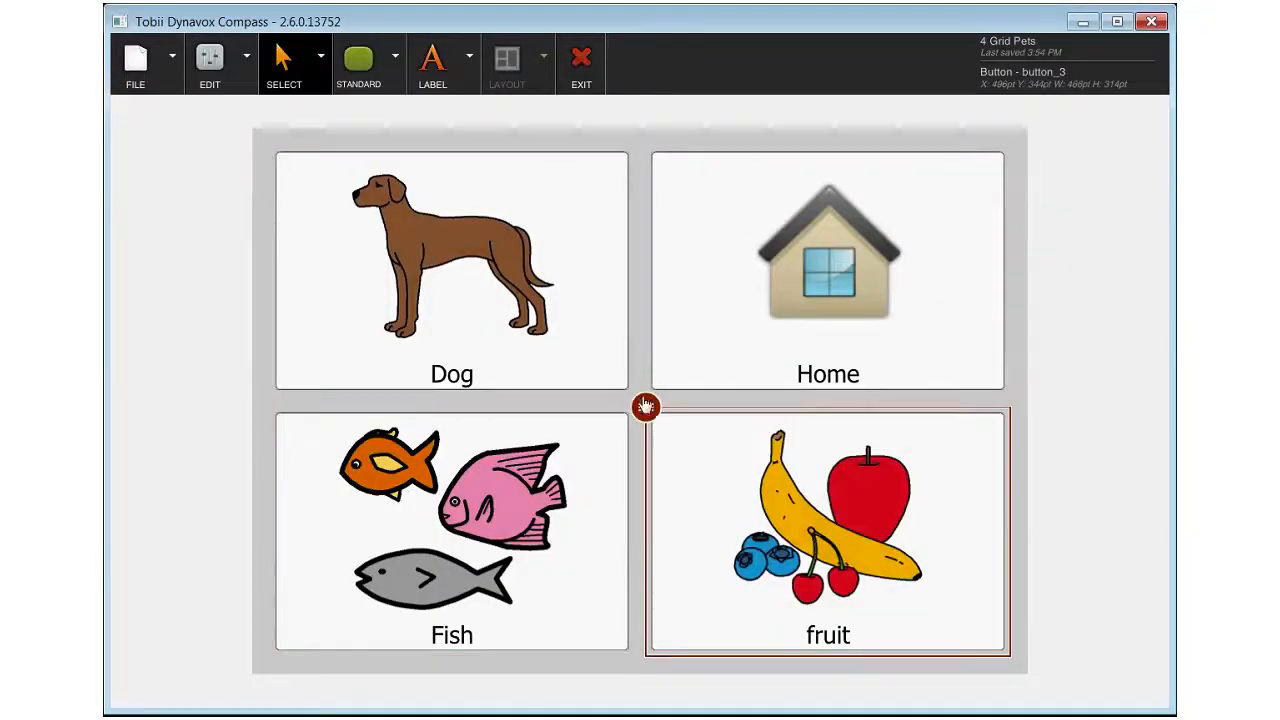
pyautogui.click(645, 405)
pyautogui.write('cat')
pyautogui.press('Return')
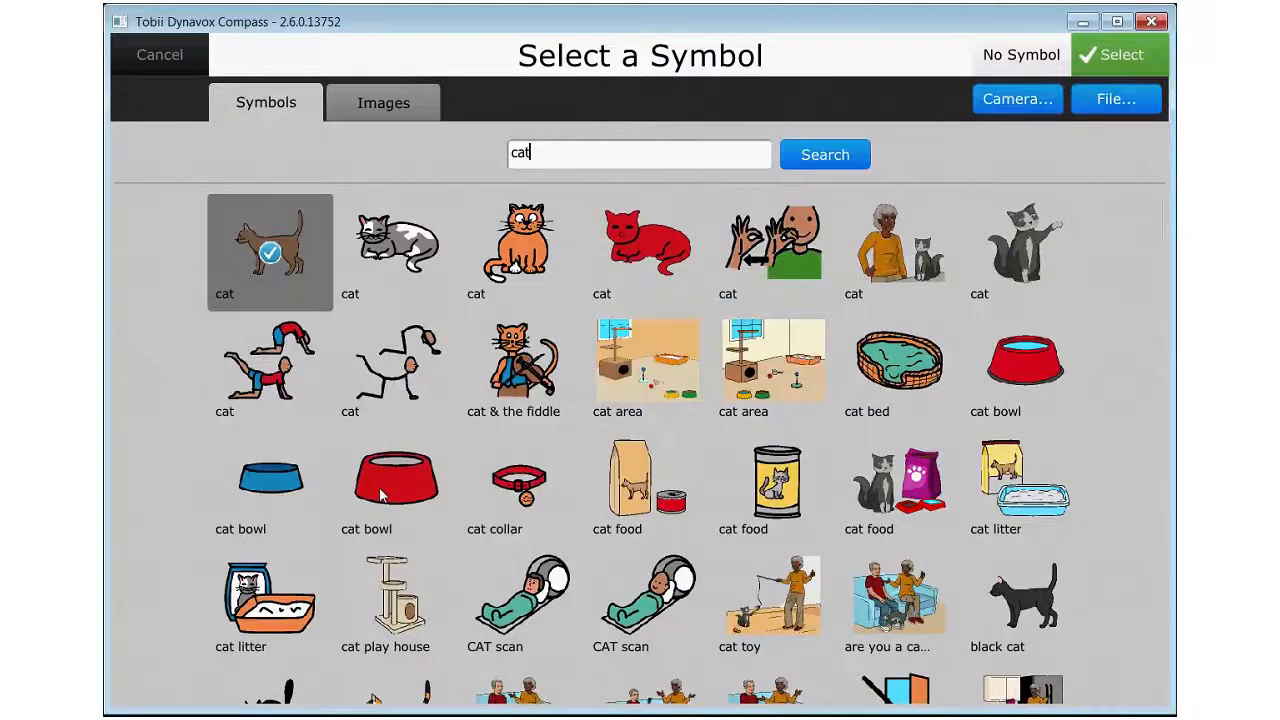
pyautogui.click(398, 250)
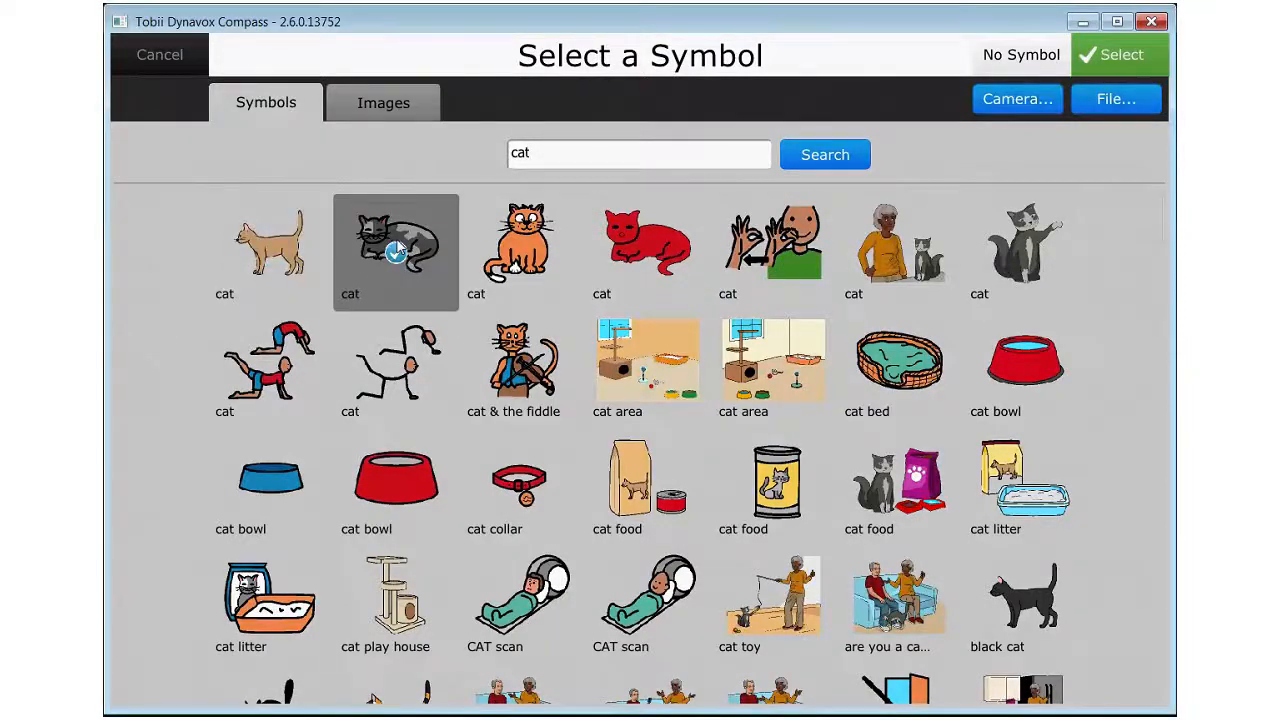
pyautogui.click(1118, 60)
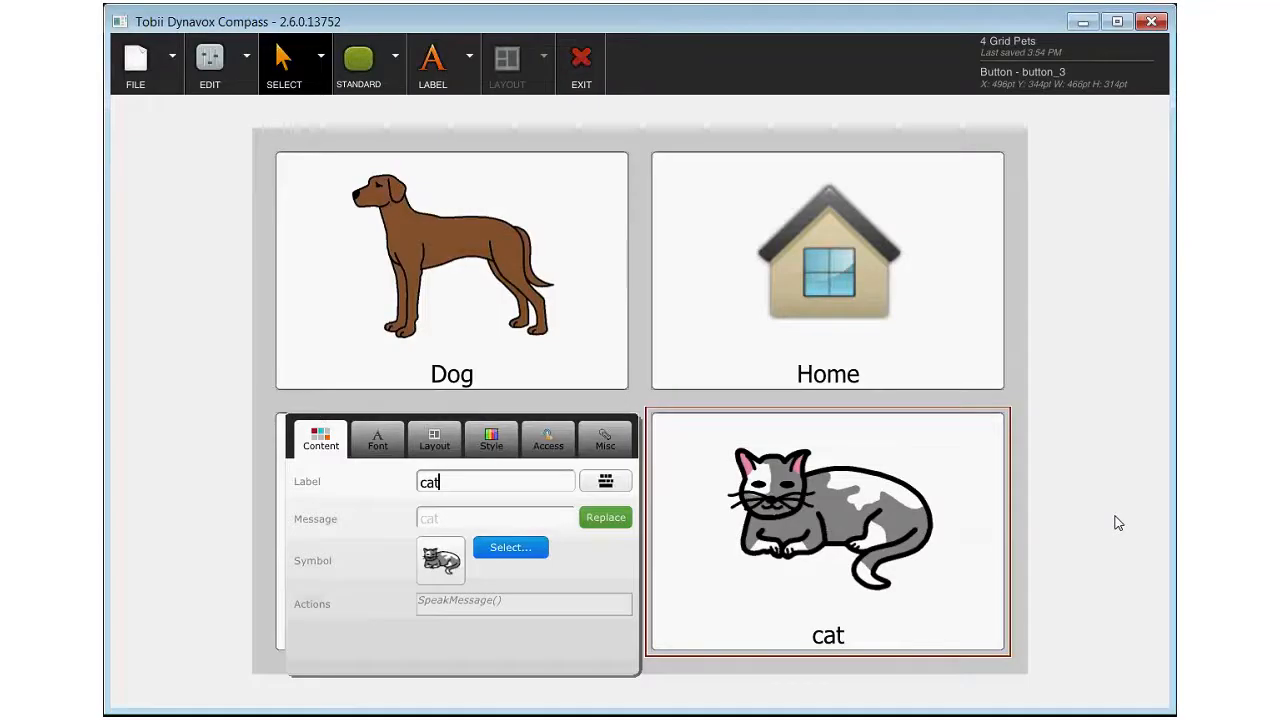
# Step: Exit page editing, saving the changes to 4 Grid Pets, and return to the home page through the Home button
pyautogui.click(1117, 523)
pyautogui.click(628, 276)
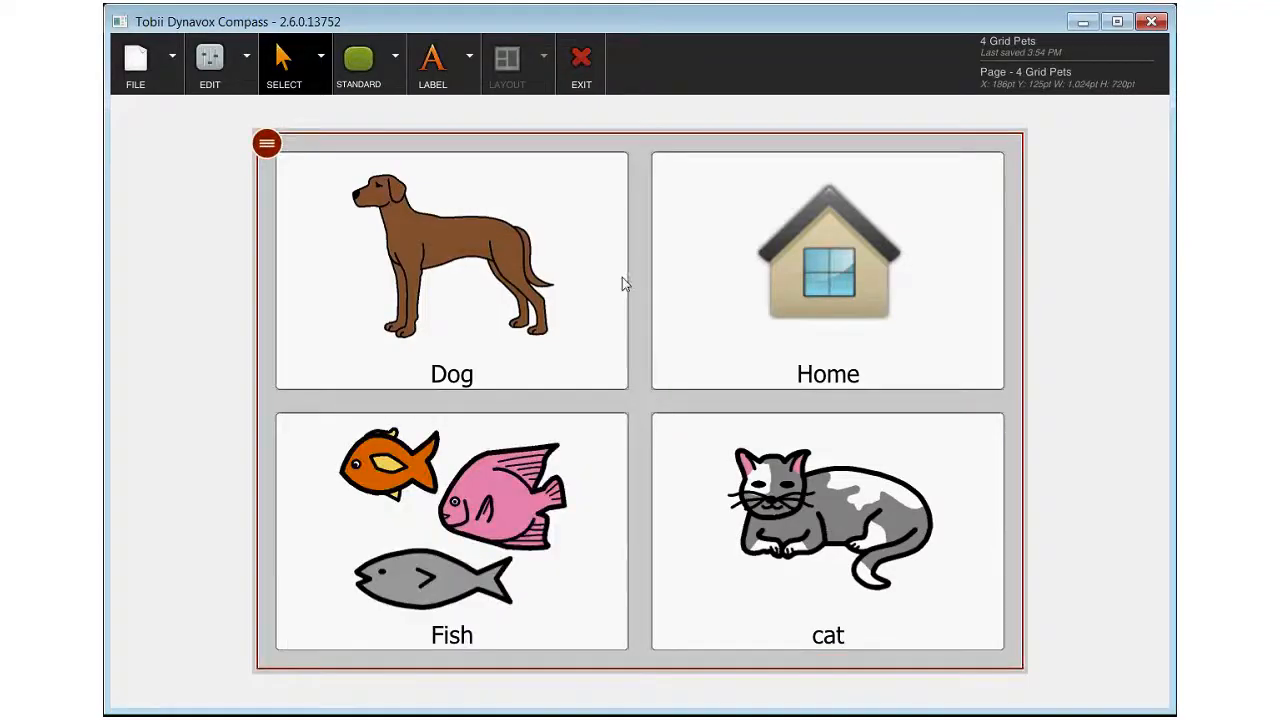
pyautogui.click(566, 66)
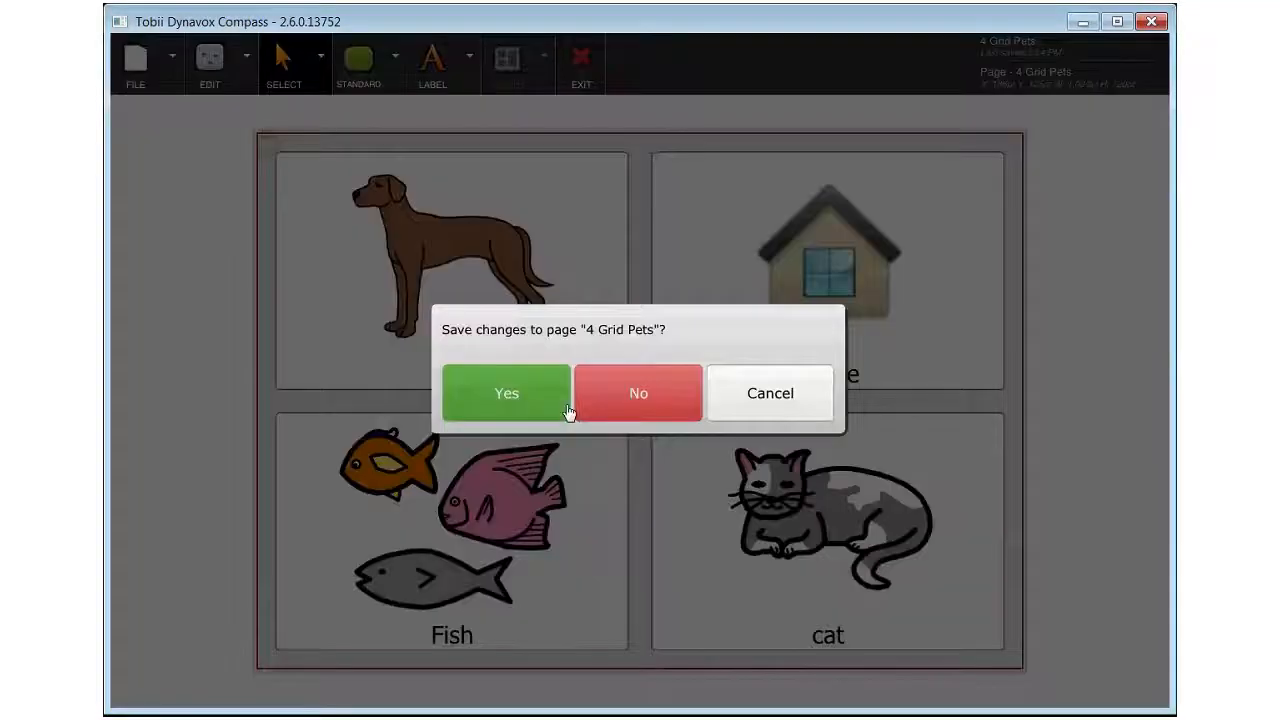
pyautogui.click(480, 393)
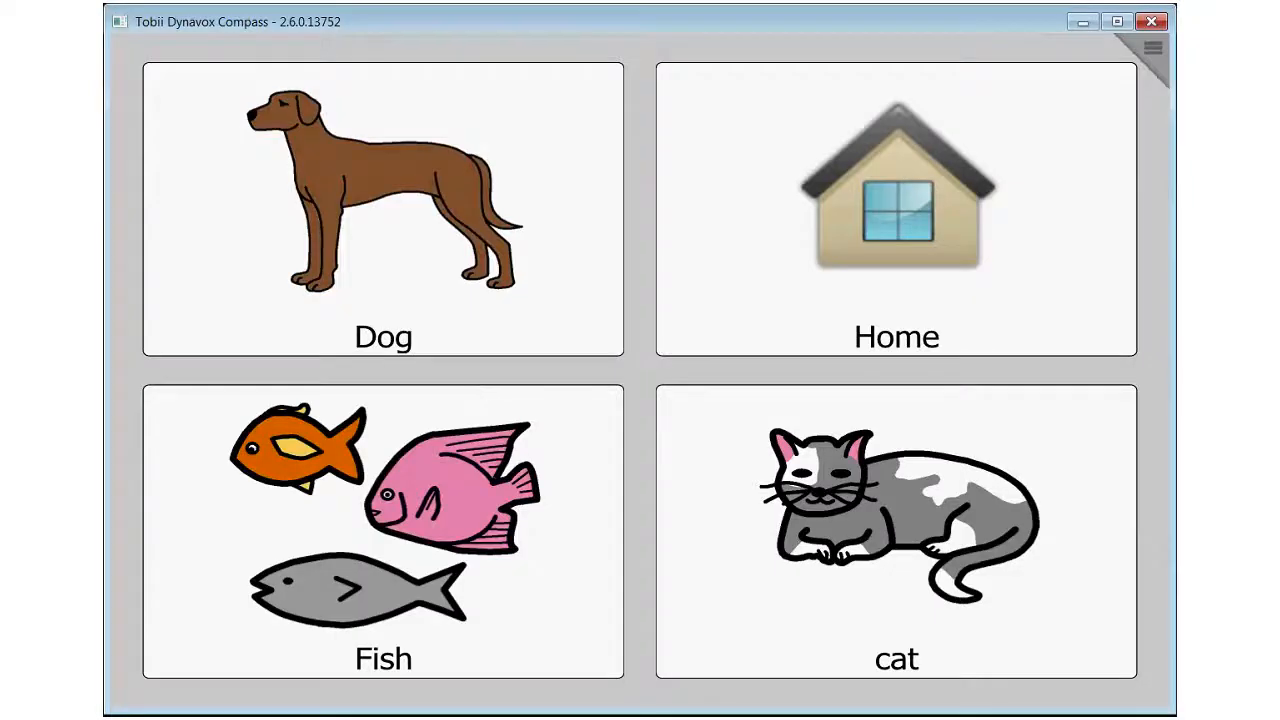
pyautogui.click(1150, 50)
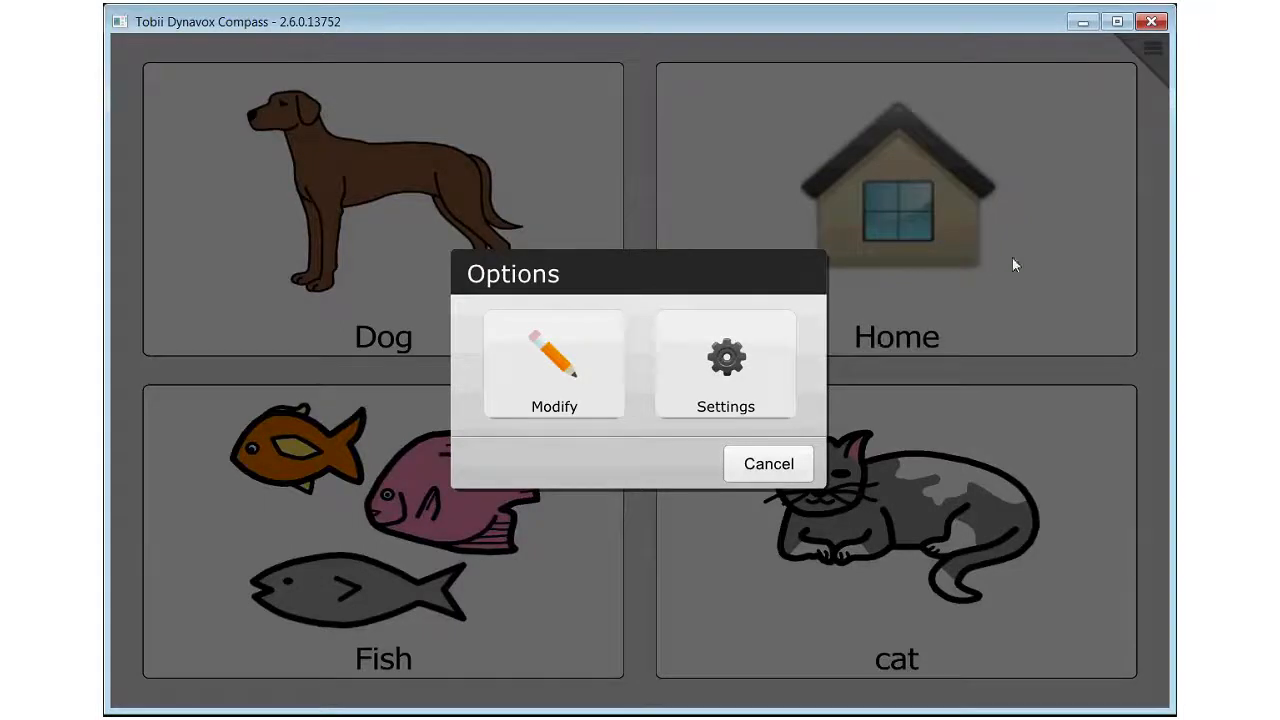
pyautogui.click(768, 463)
pyautogui.click(893, 256)
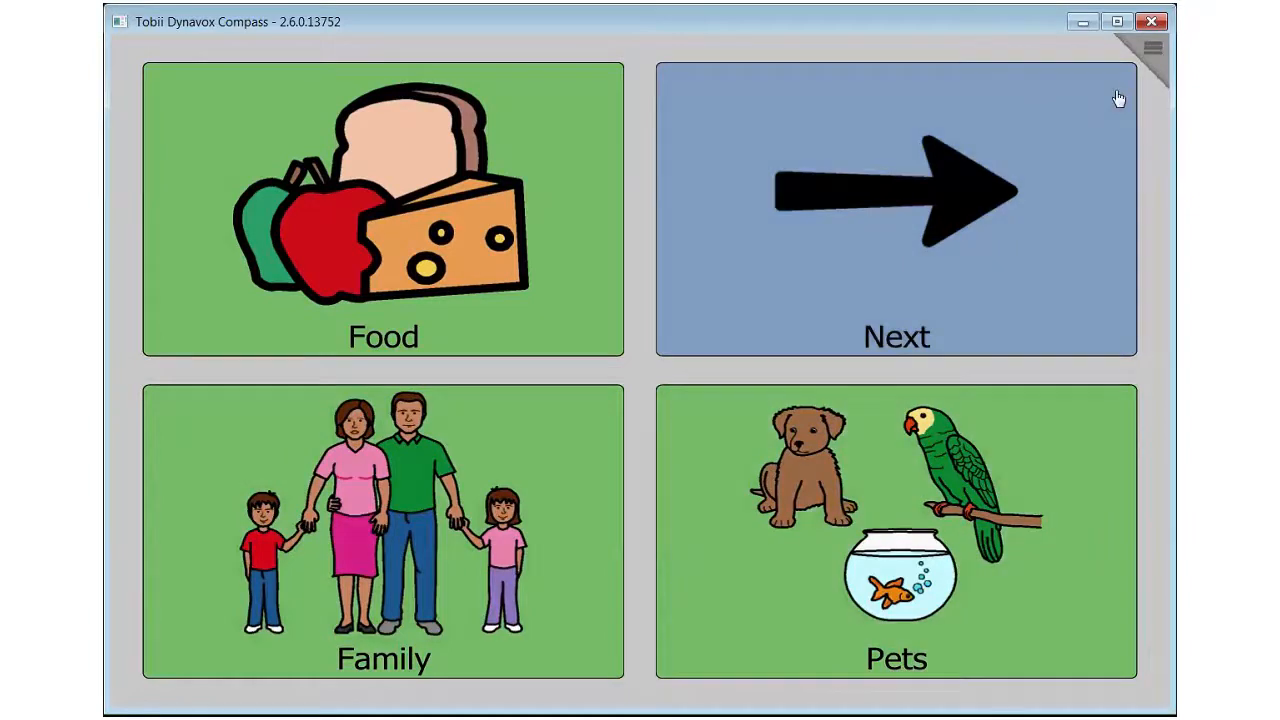
# Step: Modify the Pets button, adding an OpenPage action for the 4 Grid Pets page after SpeakMessage, and finish modifying
pyautogui.click(1152, 52)
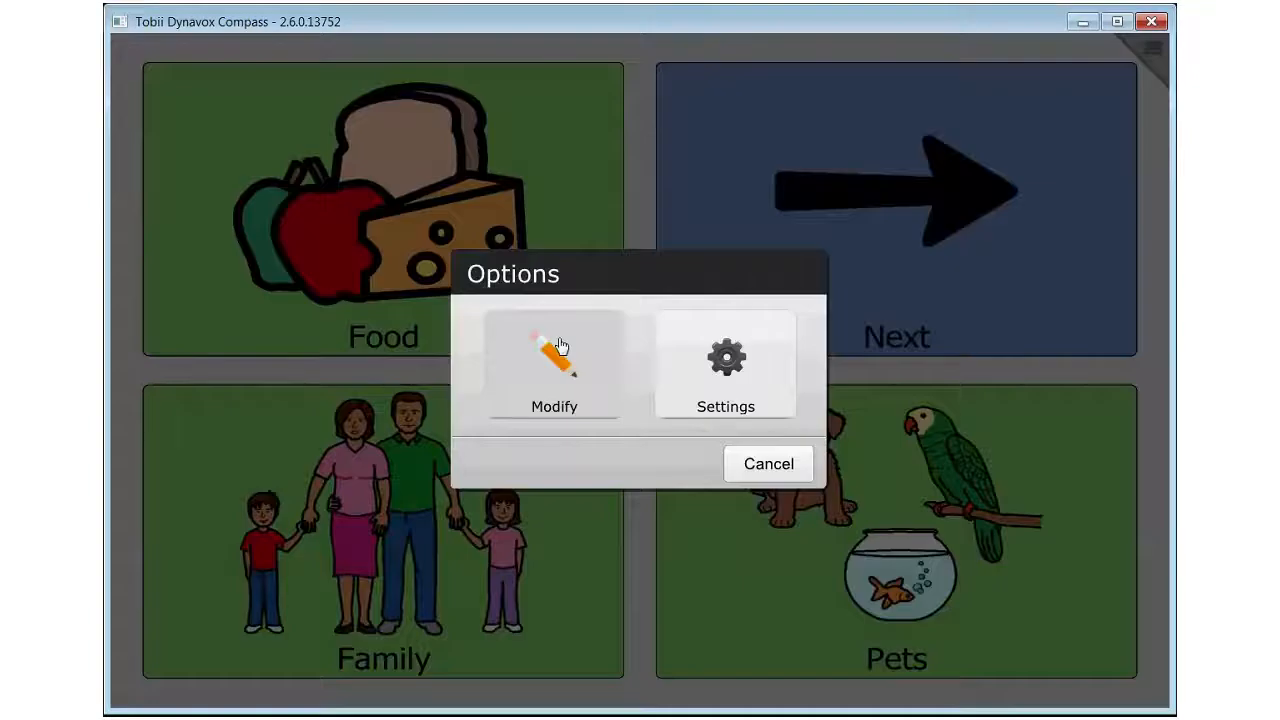
pyautogui.click(560, 346)
pyautogui.click(470, 577)
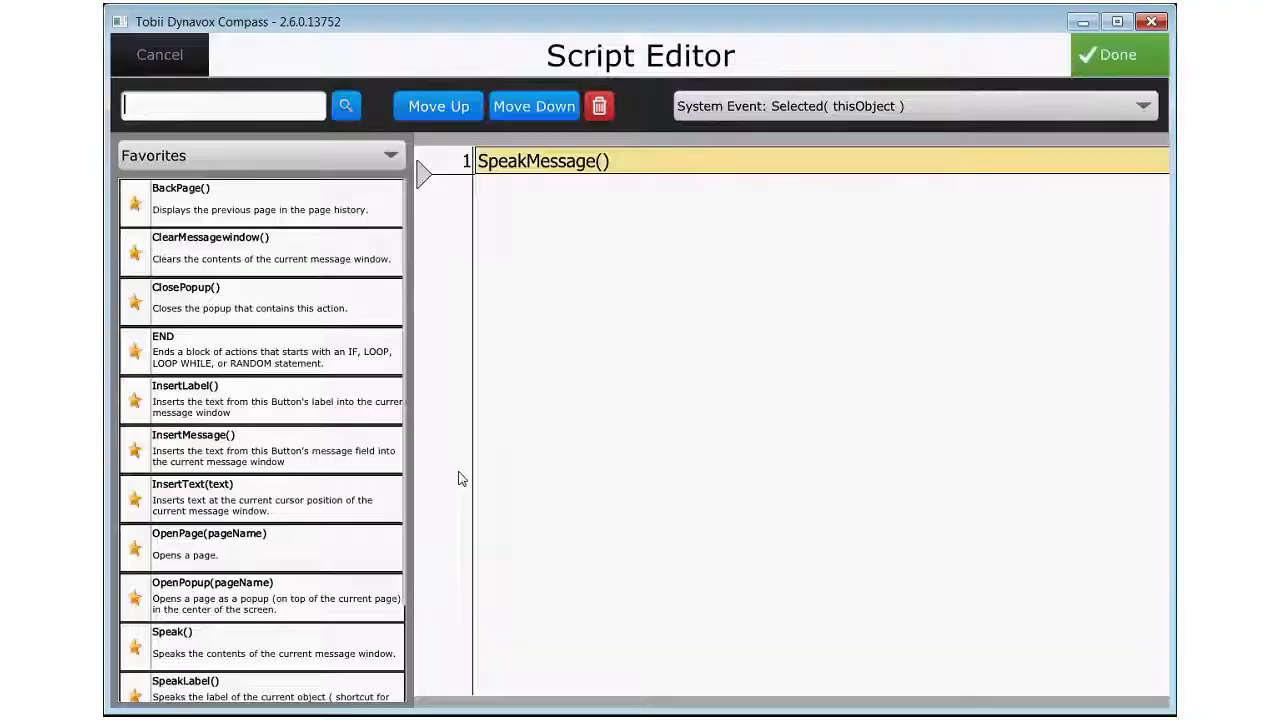
pyautogui.click(323, 557)
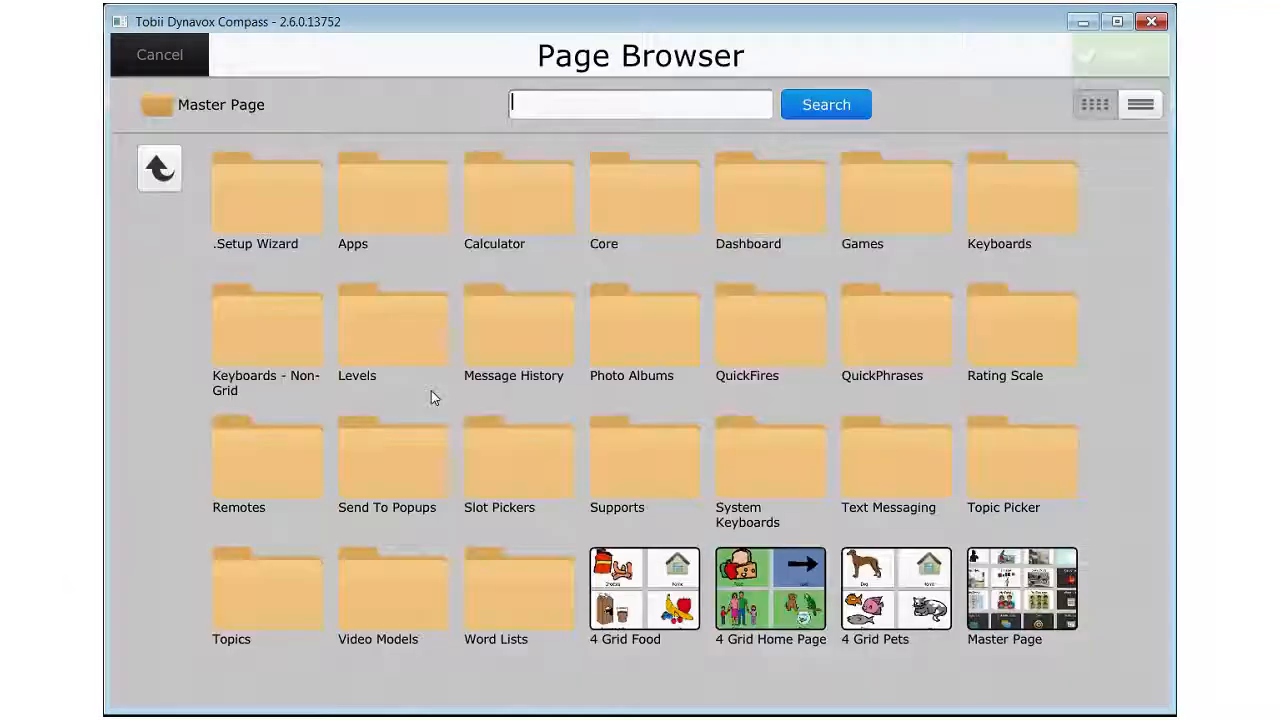
pyautogui.click(909, 590)
pyautogui.click(1118, 55)
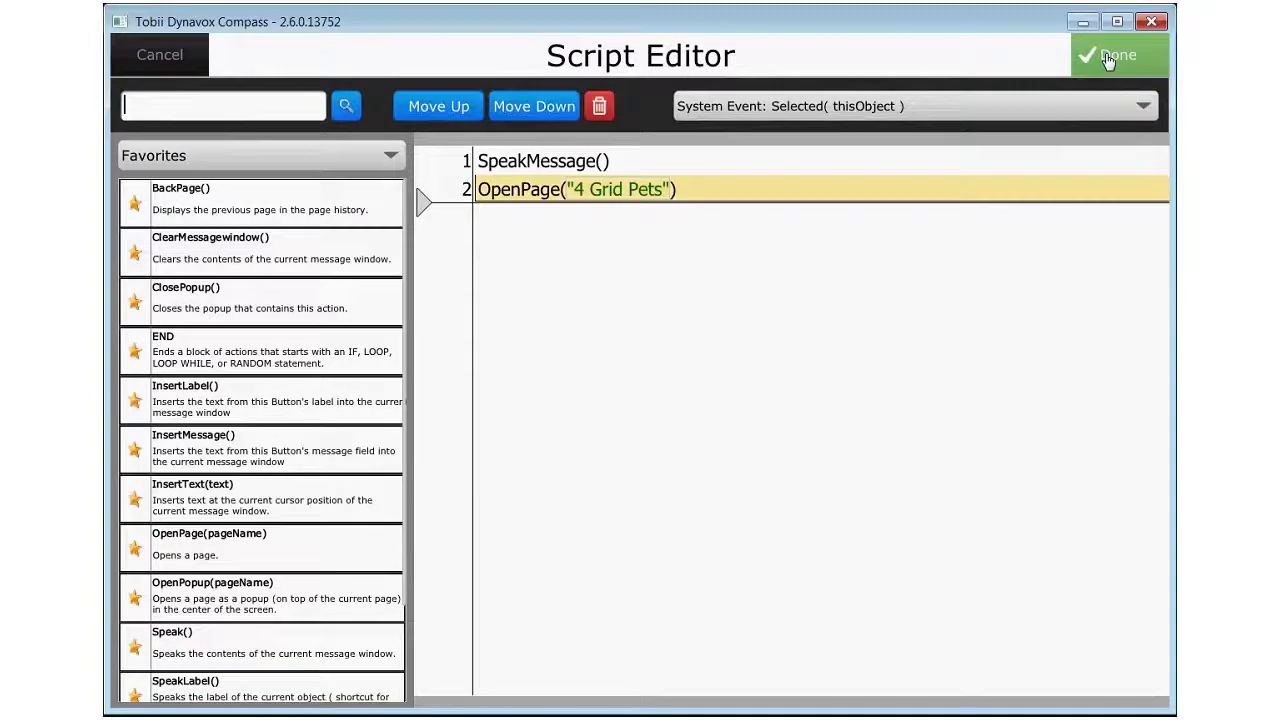
pyautogui.click(1114, 55)
pyautogui.click(1154, 50)
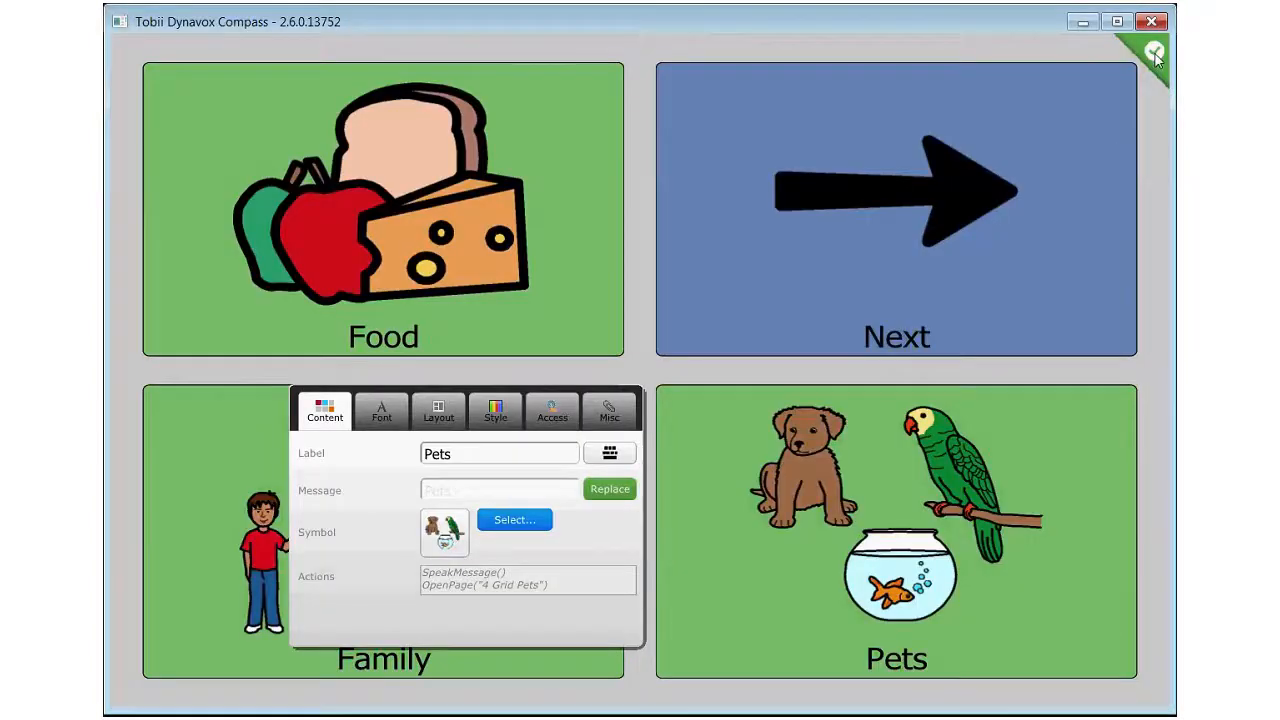
# Step: Test the Pets and Food buttons on the home page, returning from each category page with its Home button
pyautogui.click(840, 600)
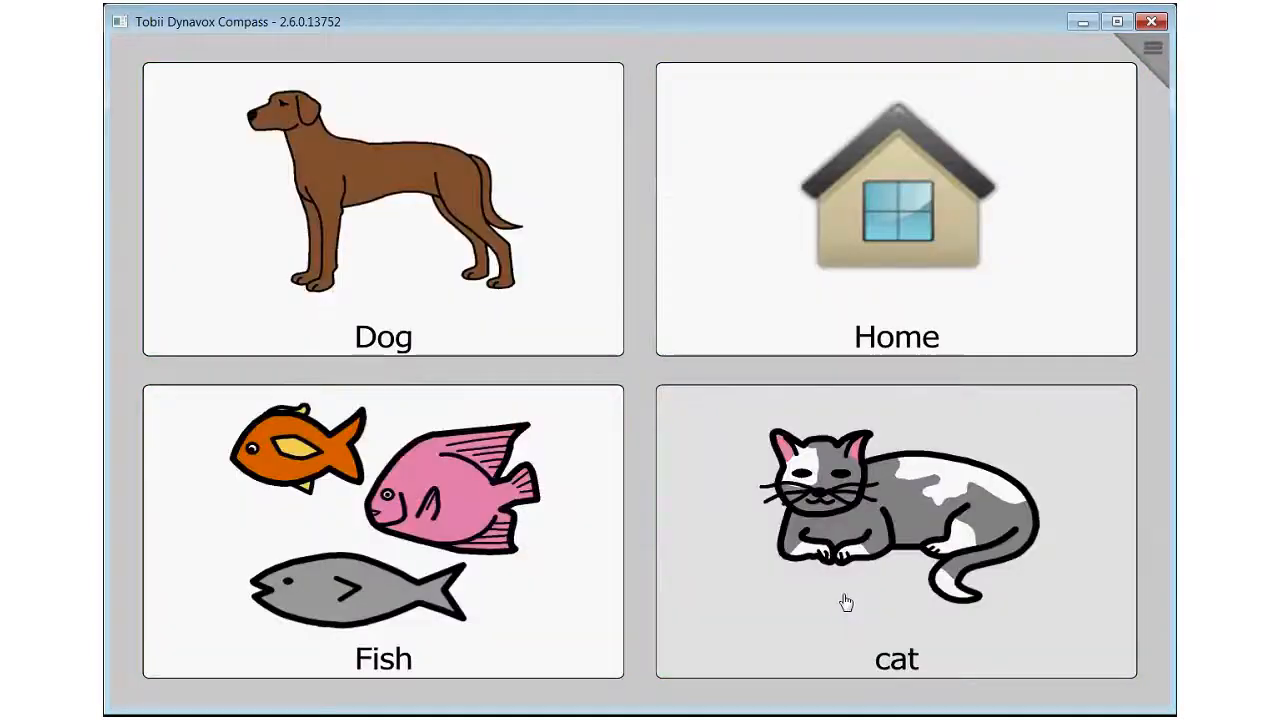
pyautogui.click(1016, 295)
pyautogui.click(478, 243)
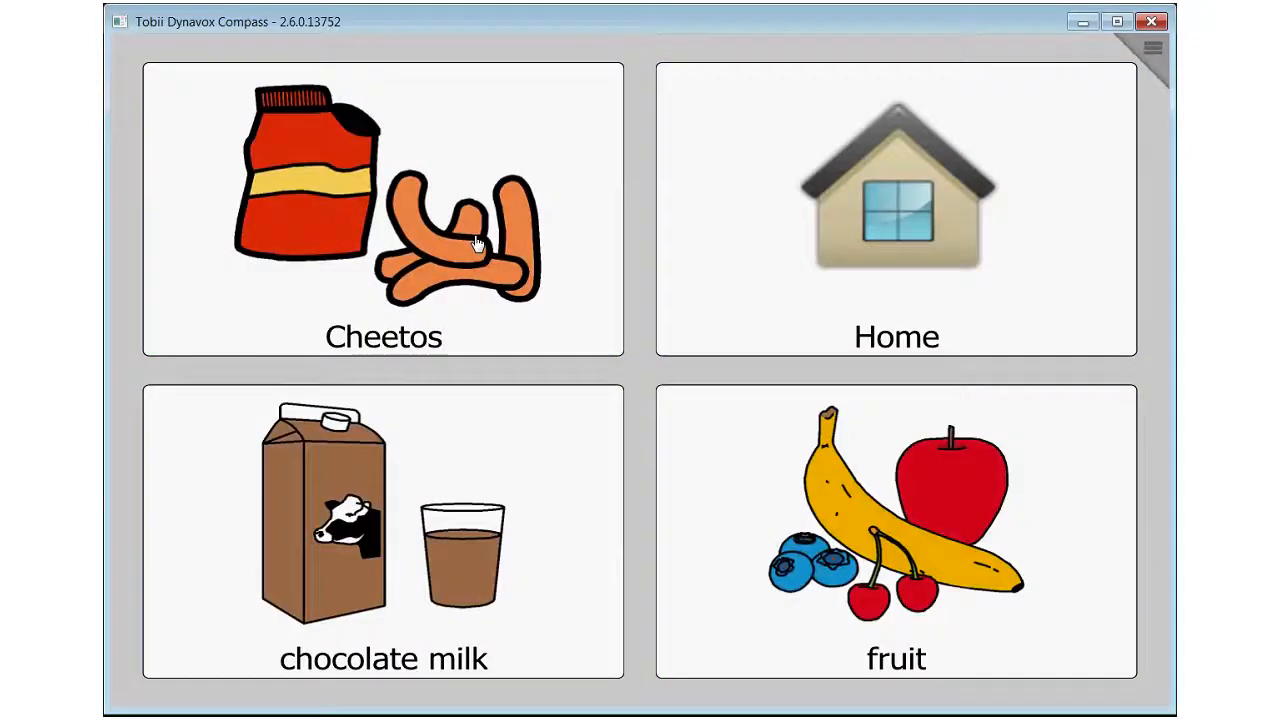
pyautogui.click(863, 302)
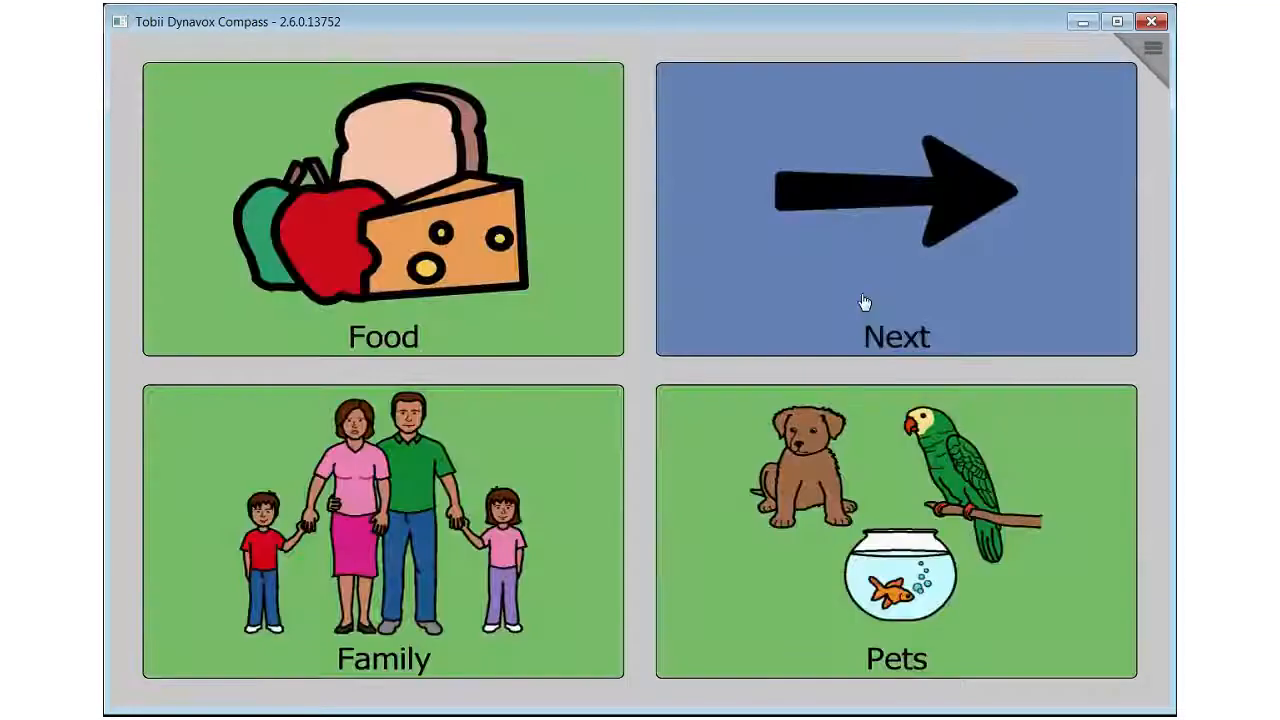
pyautogui.click(866, 305)
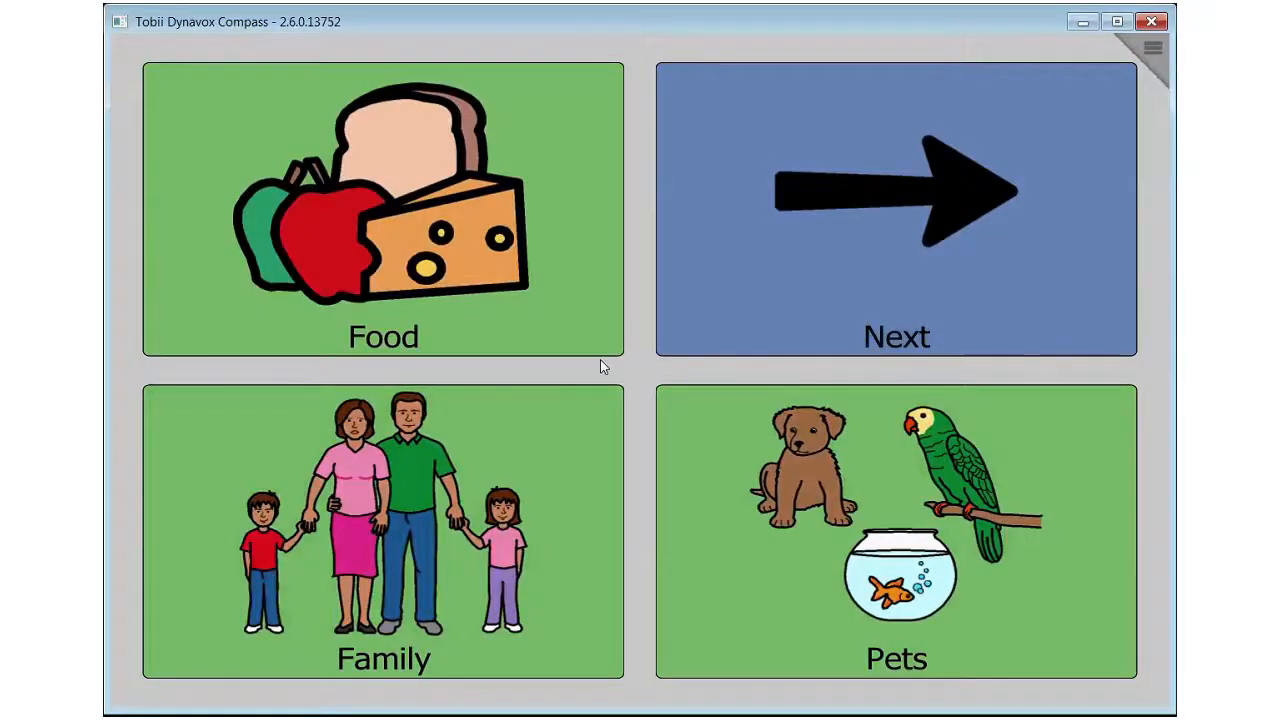